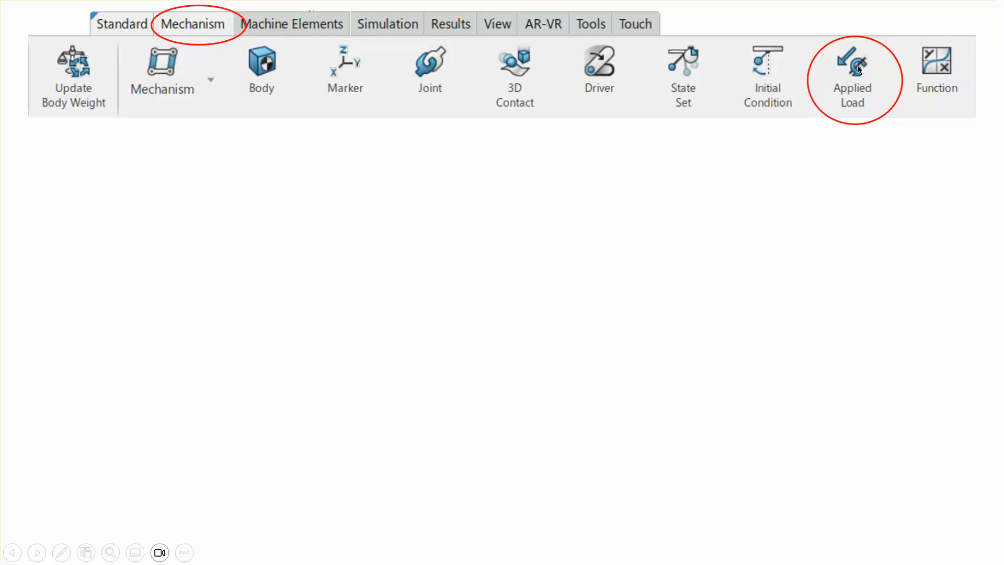
left_click(903, 189)
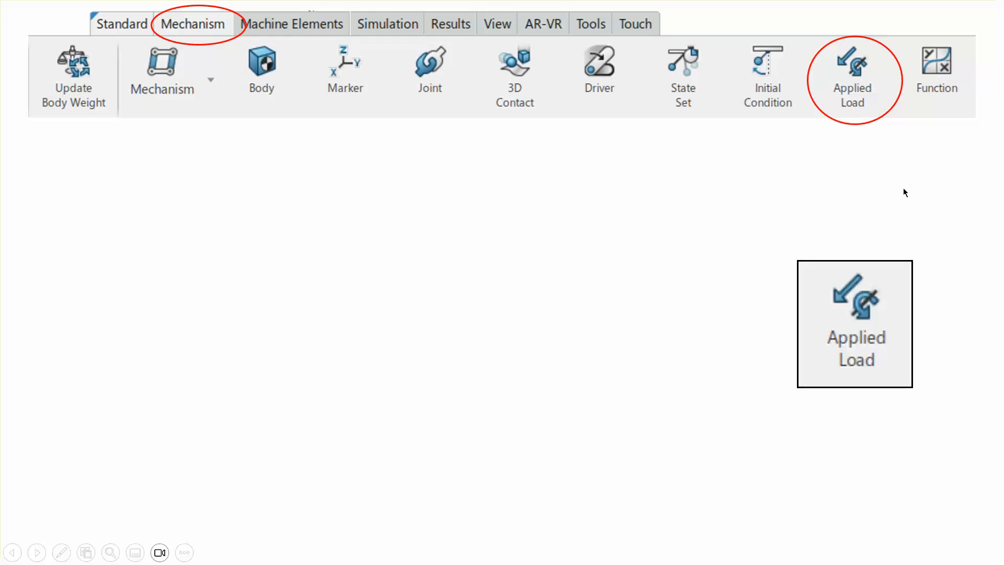
left_click(898, 186)
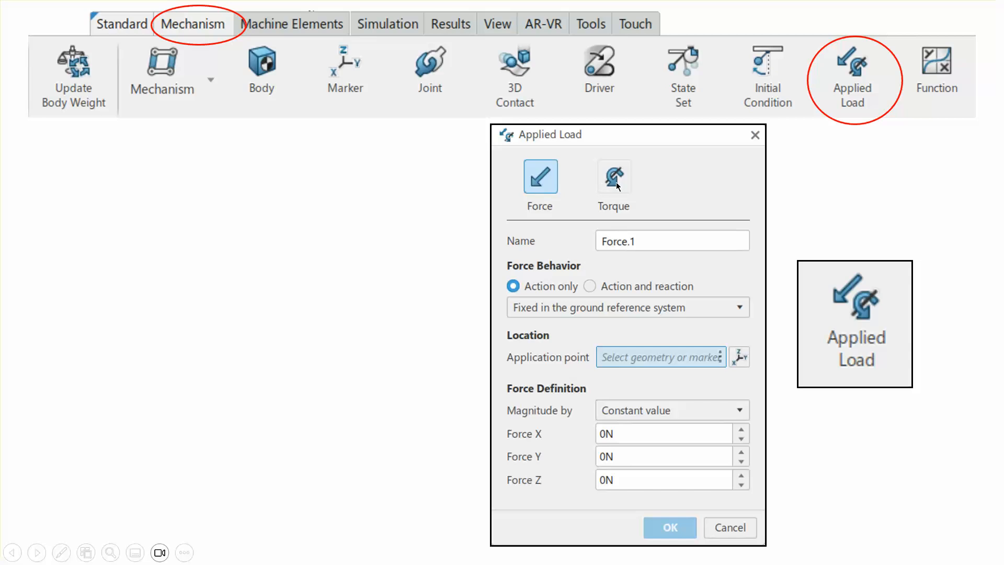
left_click(846, 200)
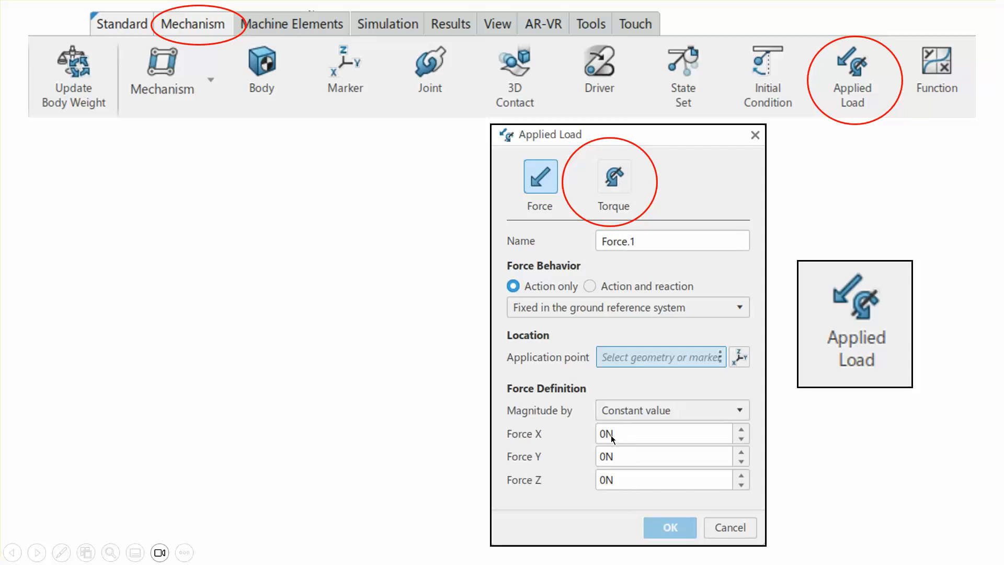
left_click(429, 402)
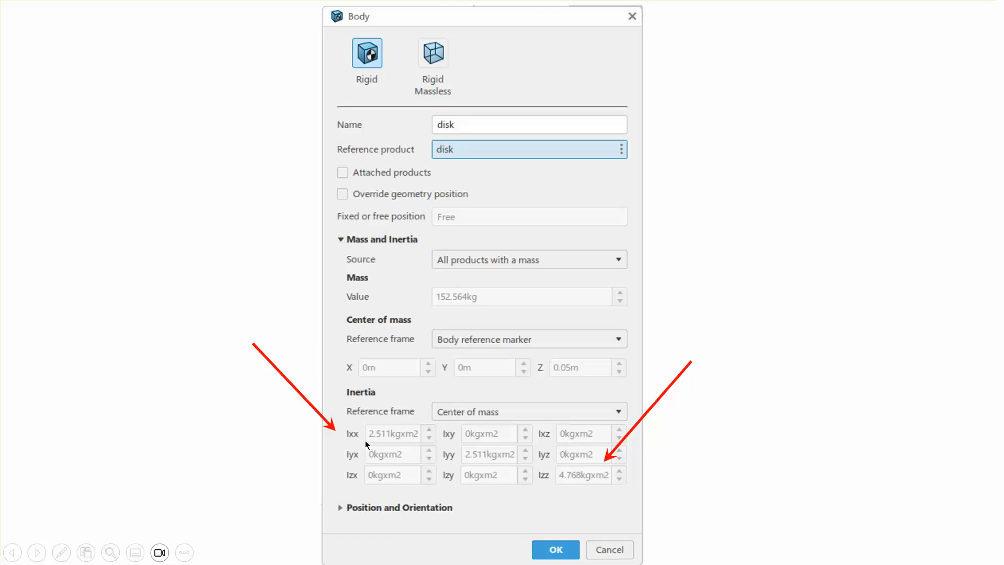
left_click(624, 390)
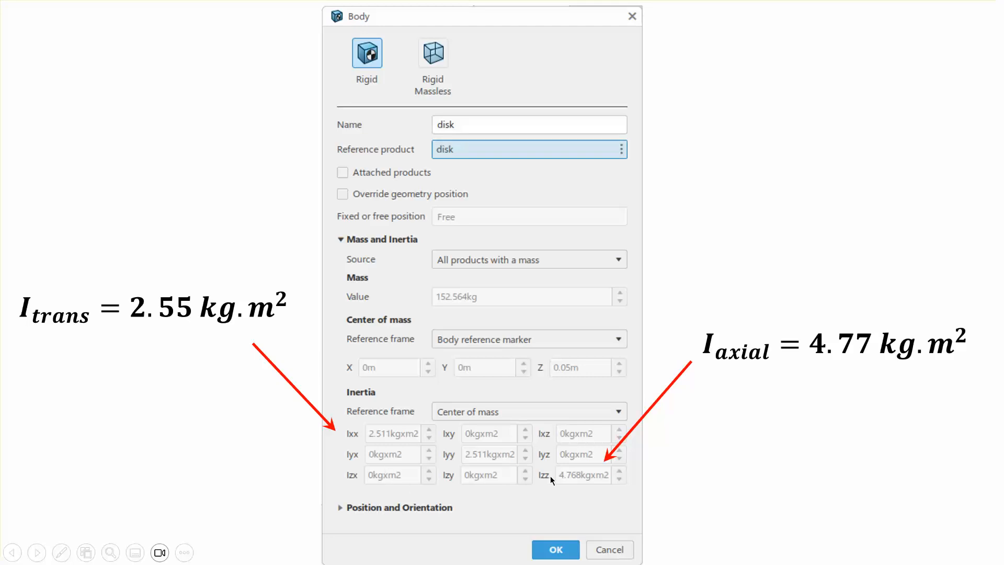
left_click(811, 463)
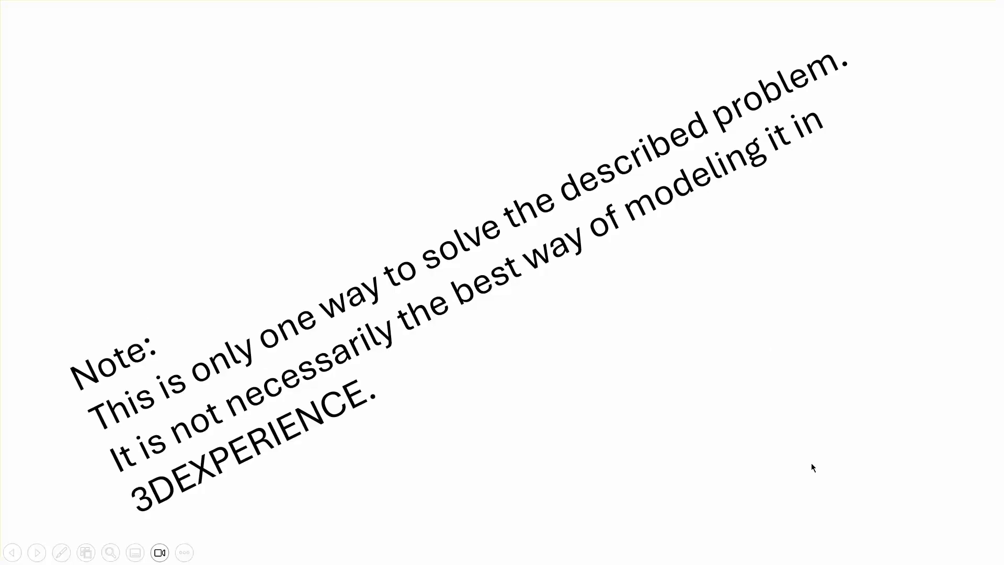
left_click(810, 462)
left_click(811, 464)
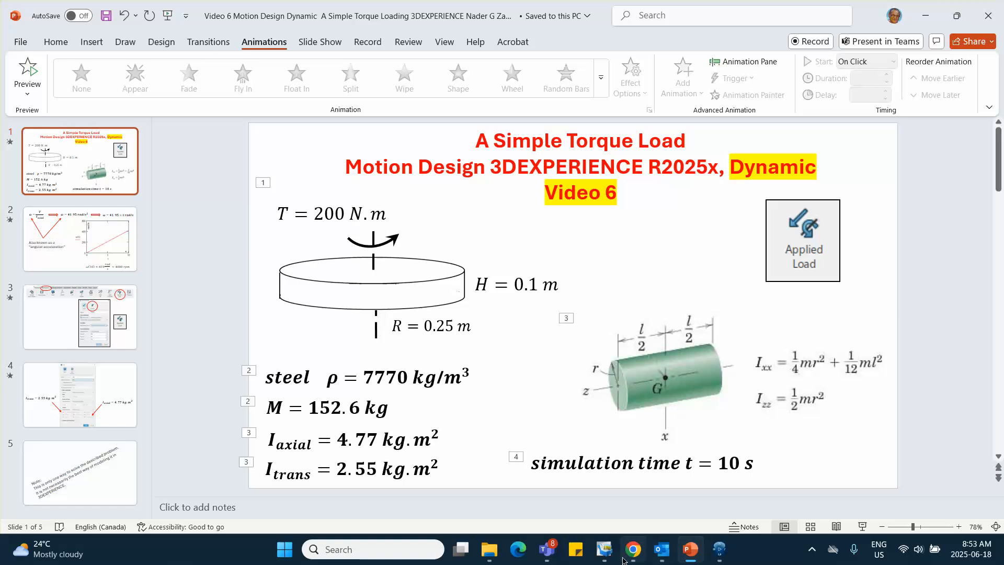
Switch to 3DEXPERIENCE and insert a new 3D Part under the root physical product
left_click(720, 554)
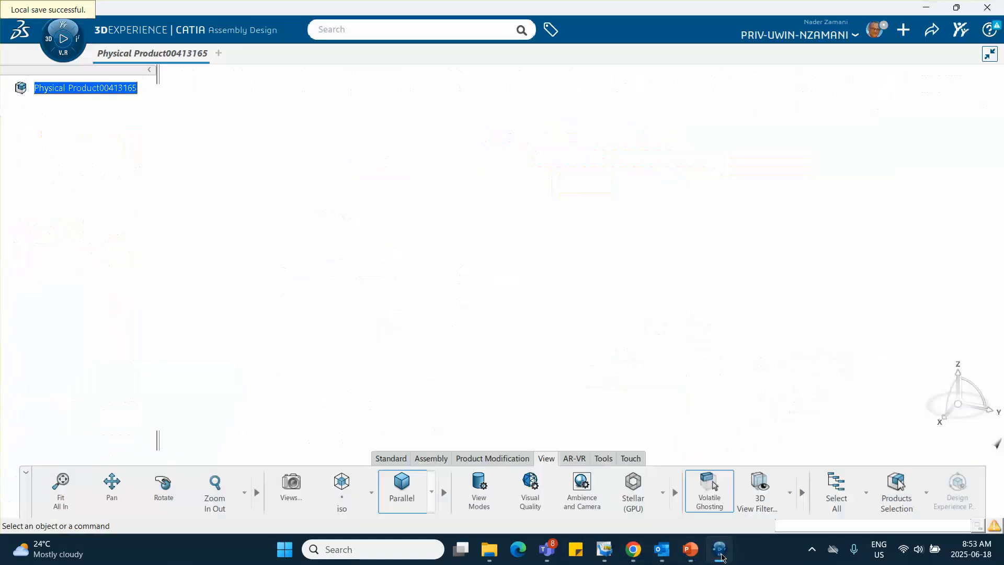
left_click(97, 90)
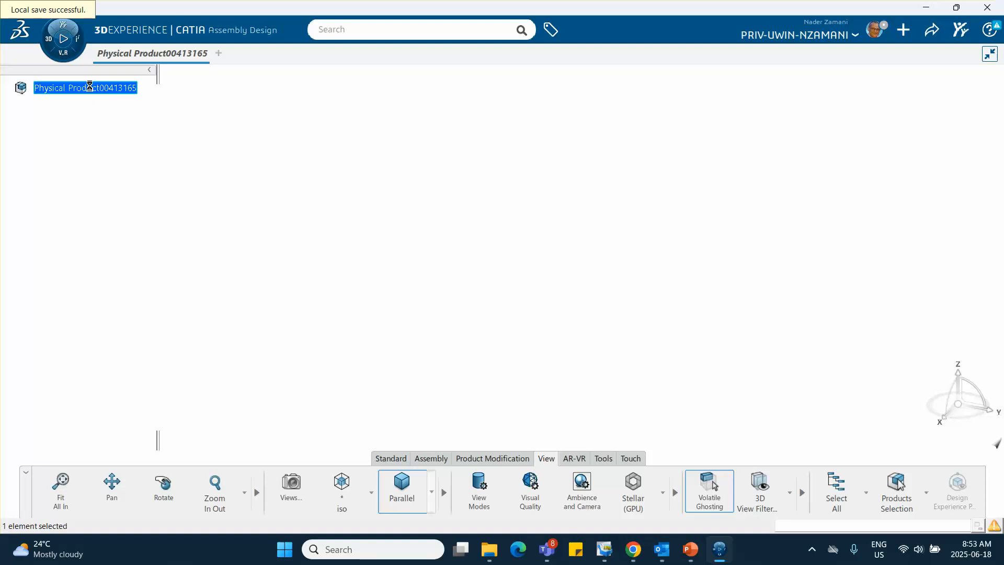
right_click(90, 87)
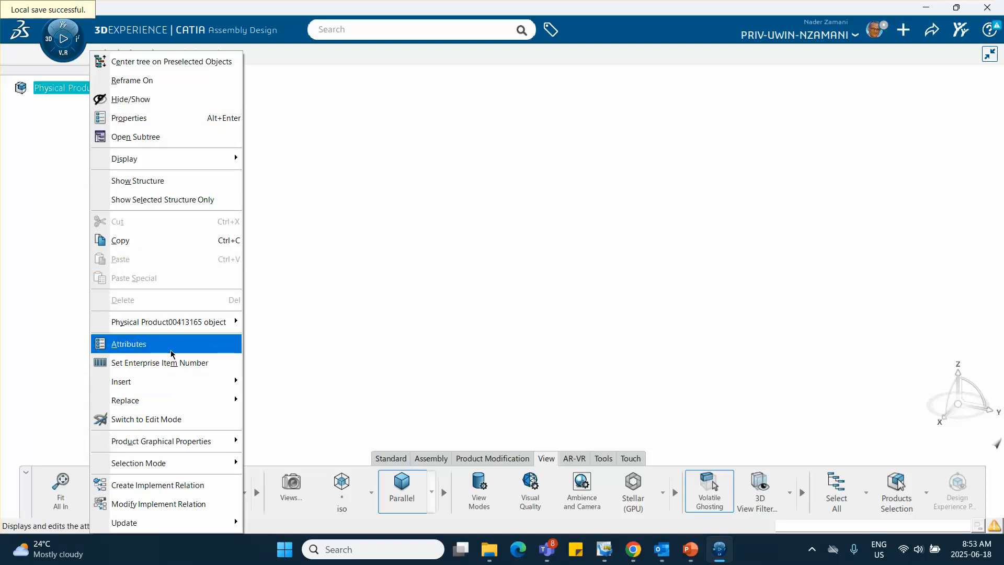
mouse_move(173, 381)
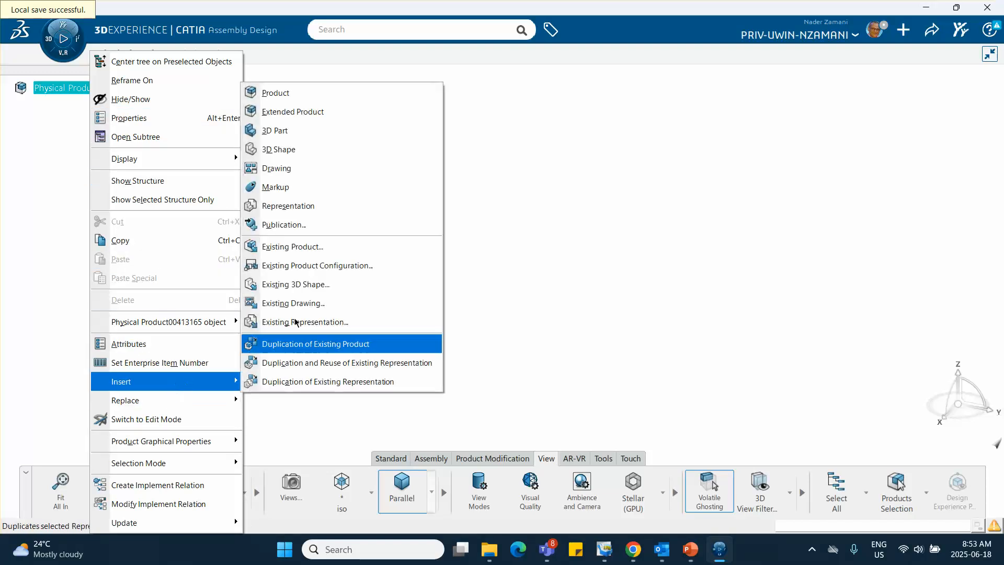
left_click(309, 135)
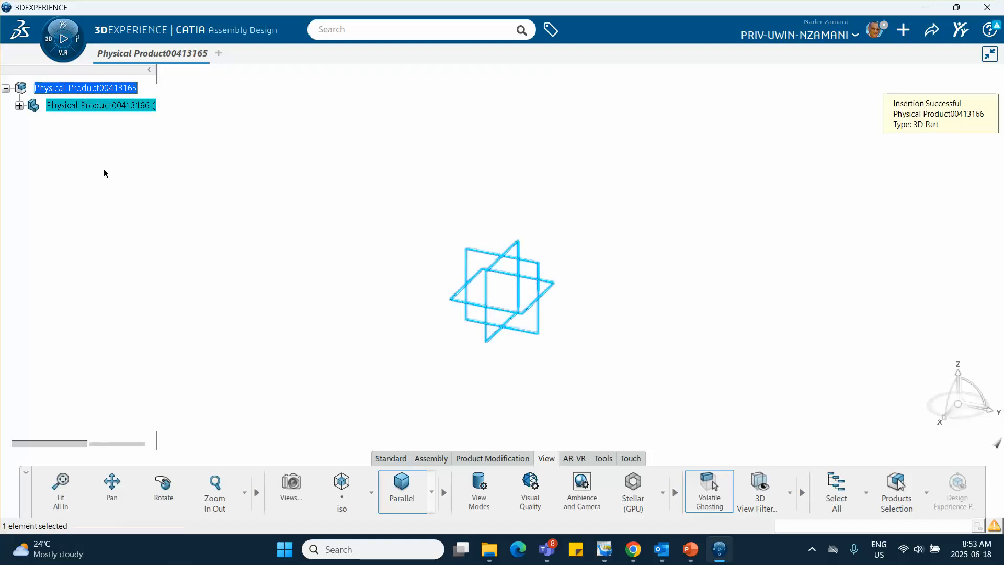
Rename the inserted 3D part, setting both its reference title and its instance title to "disk"
right_click(88, 107)
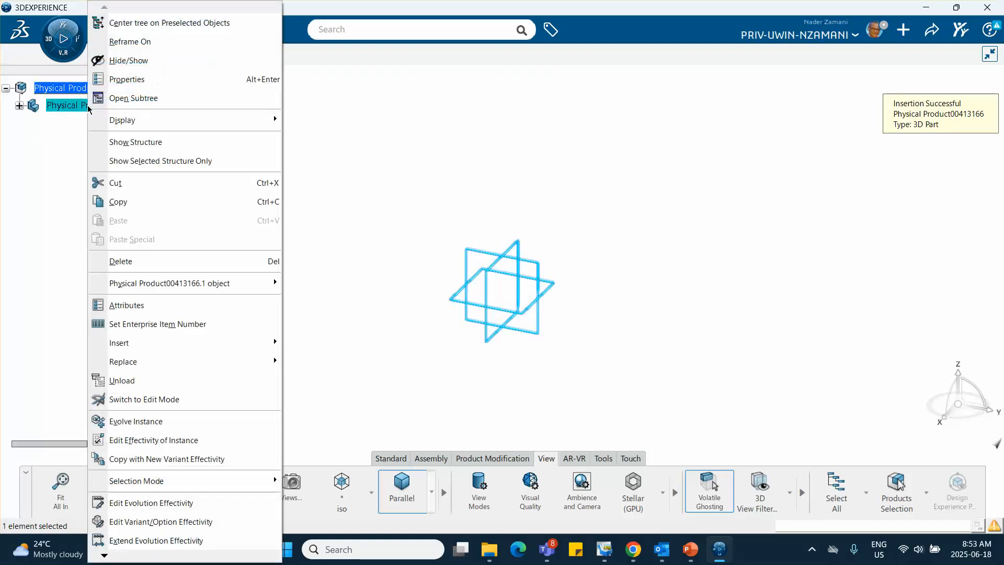
left_click(139, 81)
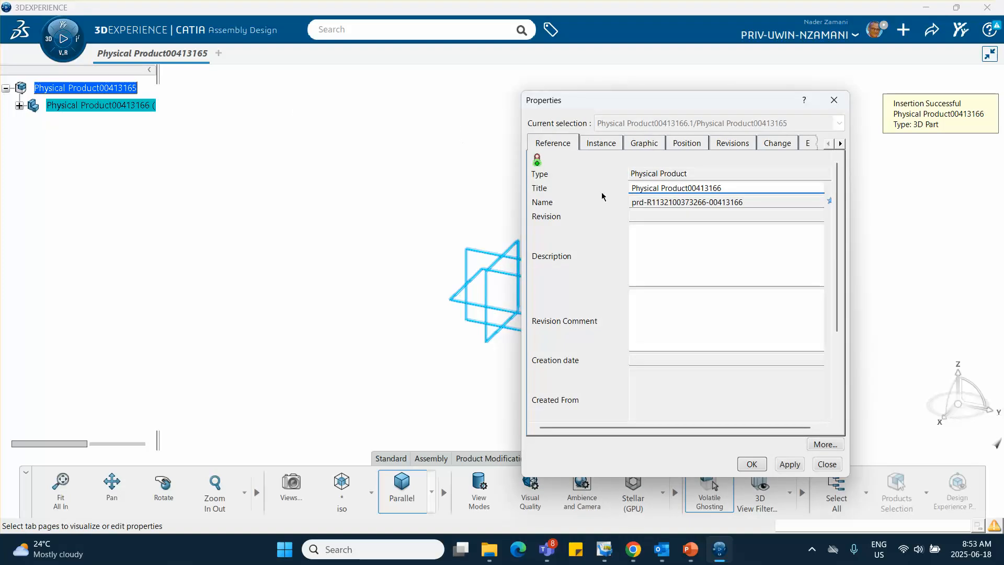
triple_click(723, 183)
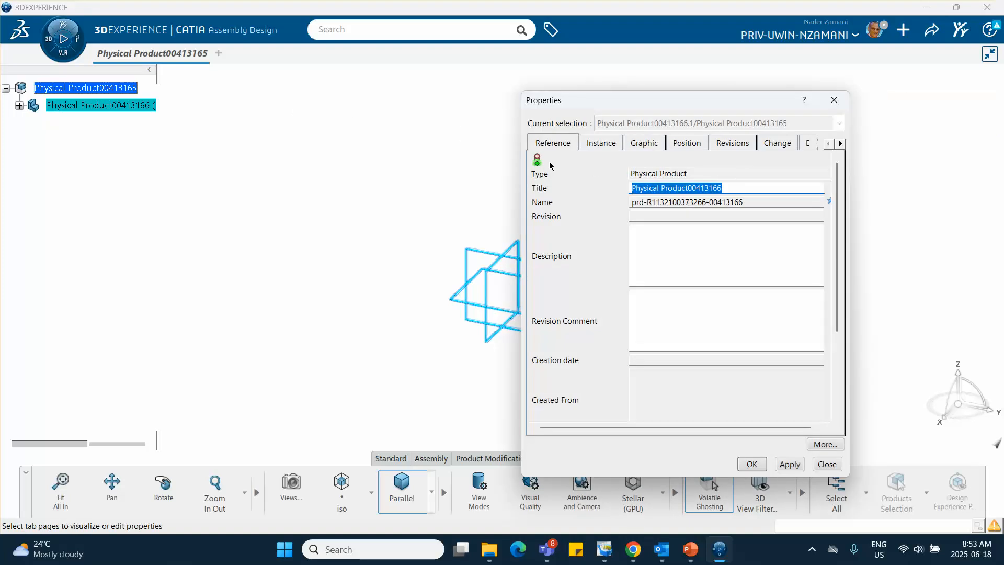
type("disk")
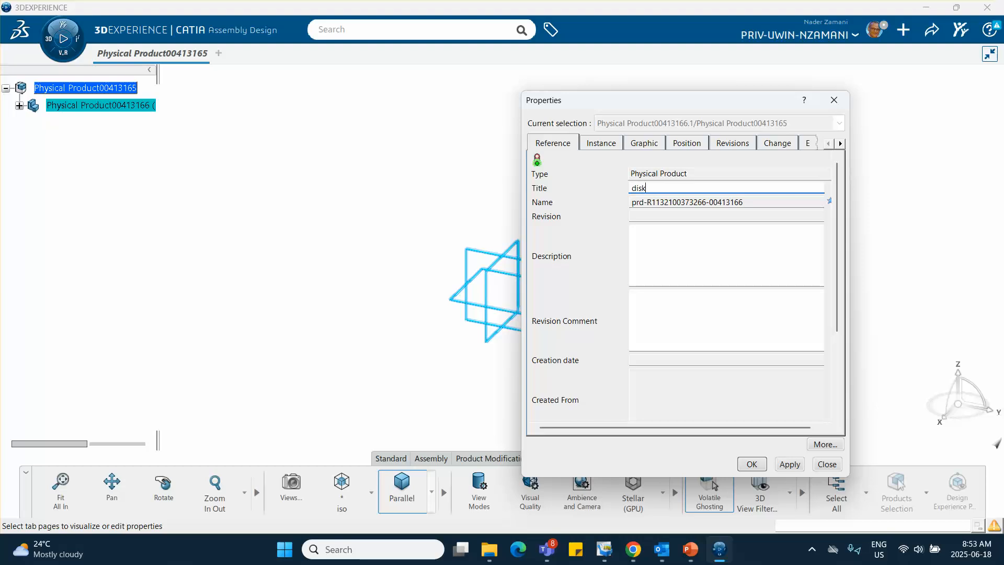
left_click(604, 147)
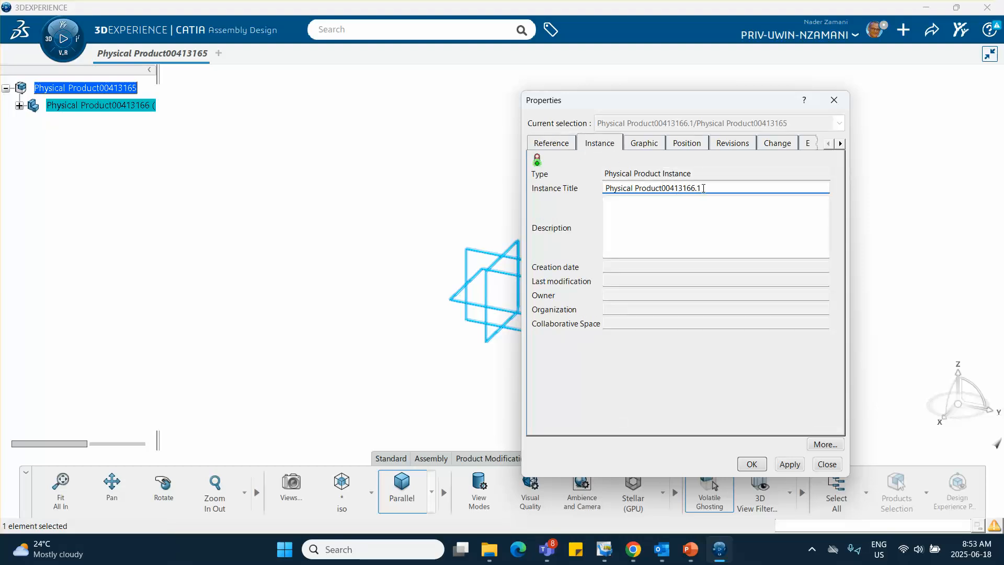
left_click_drag(703, 188, 526, 174)
type("disk")
left_click(751, 463)
left_click(134, 223)
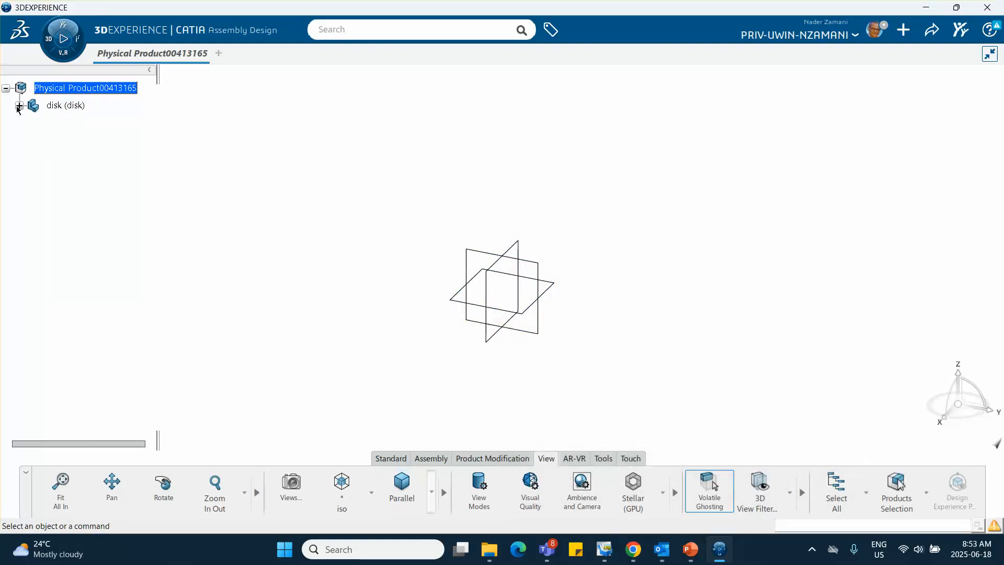
Activate the disk's 3D shape for part design and start a sketch on its xy plane
left_click(20, 105)
double_click(109, 125)
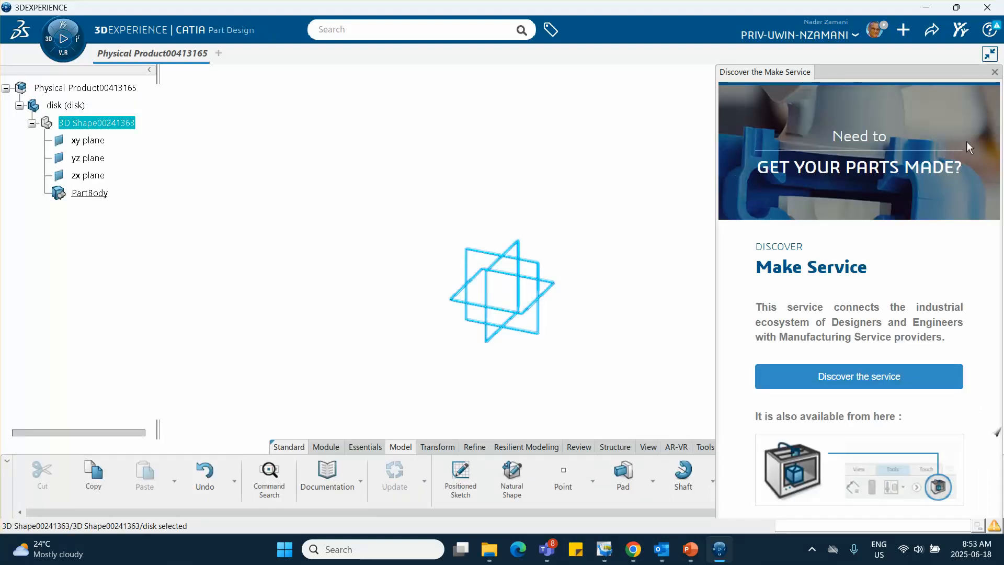
left_click(994, 72)
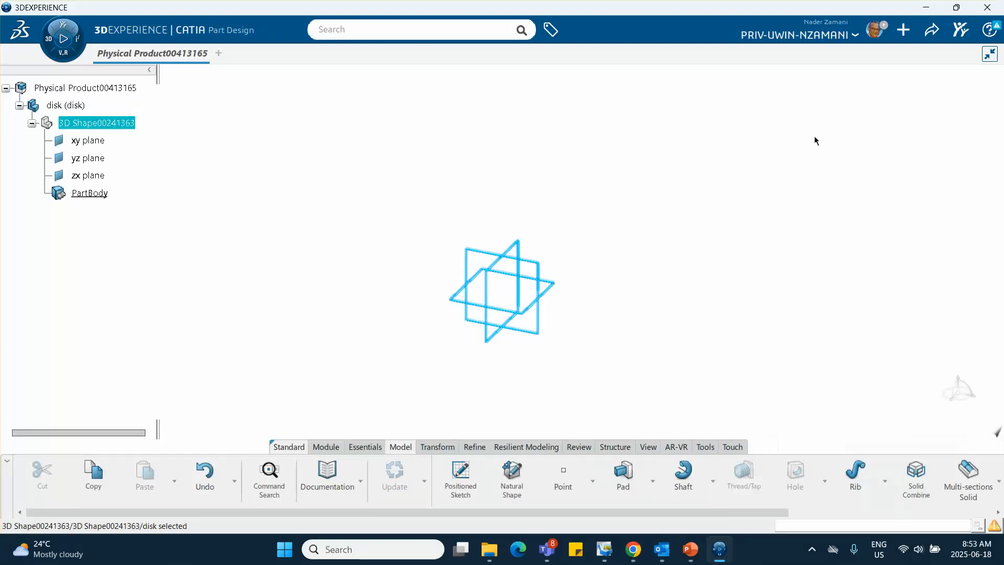
left_click(555, 285)
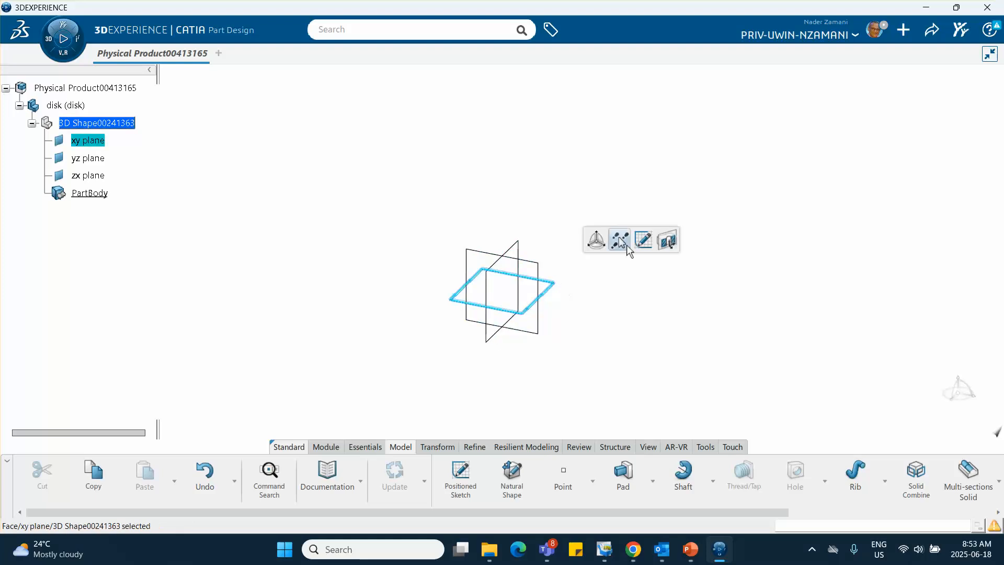
left_click(643, 240)
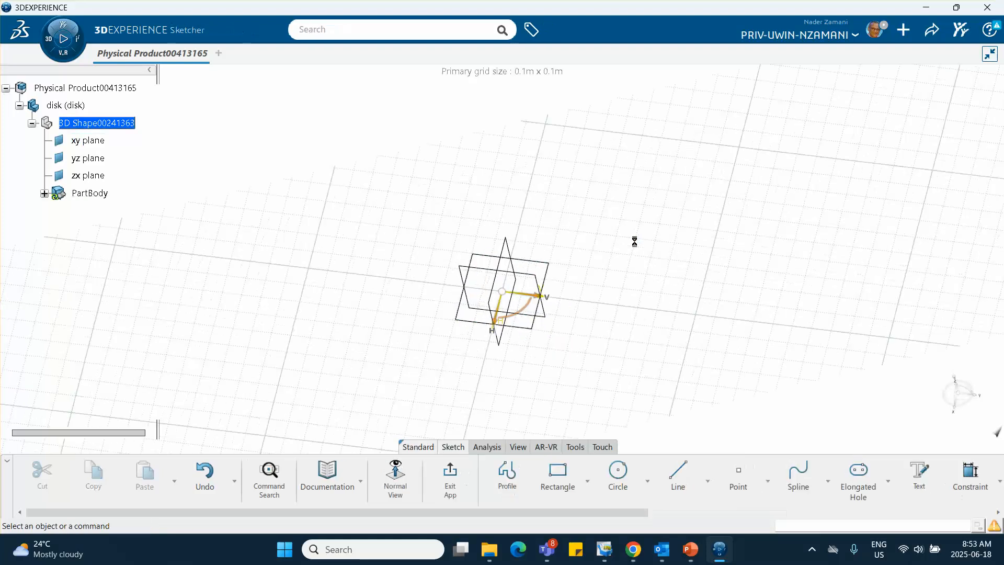
Sketch a circle centred on the origin and set its radius to 0.25 m
left_click(619, 469)
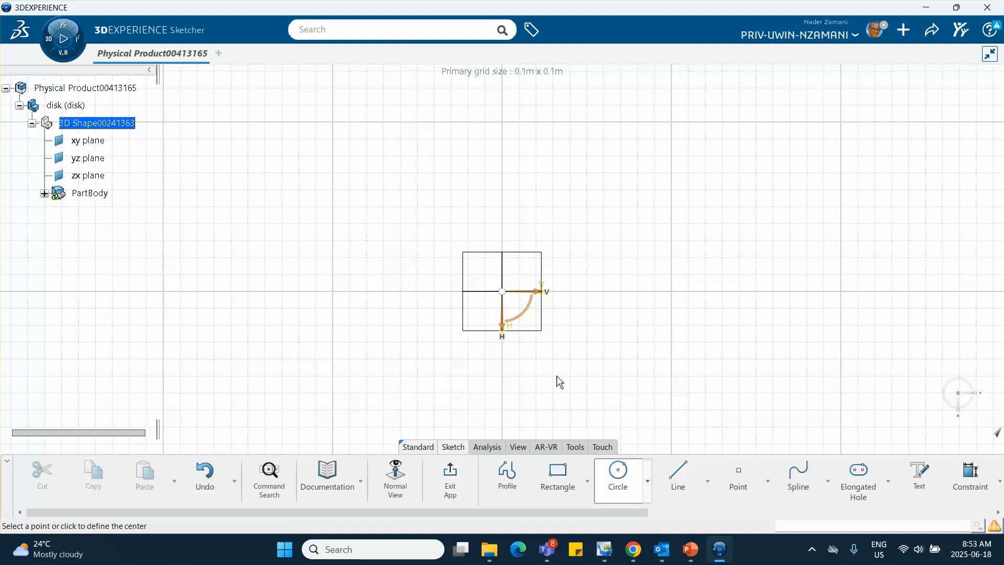
left_click(494, 284)
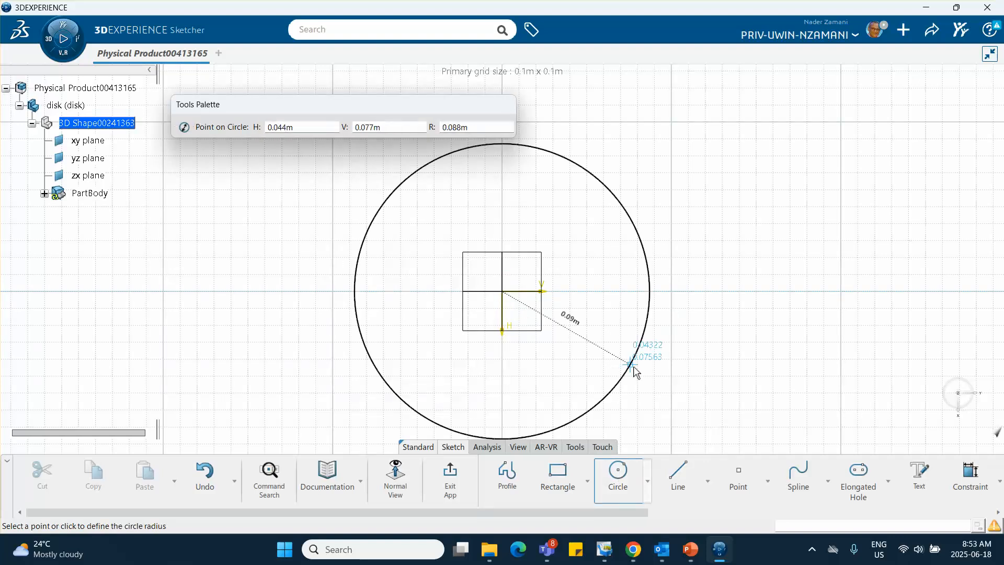
left_click(632, 367)
left_click(773, 325)
left_click(731, 253)
type(".")
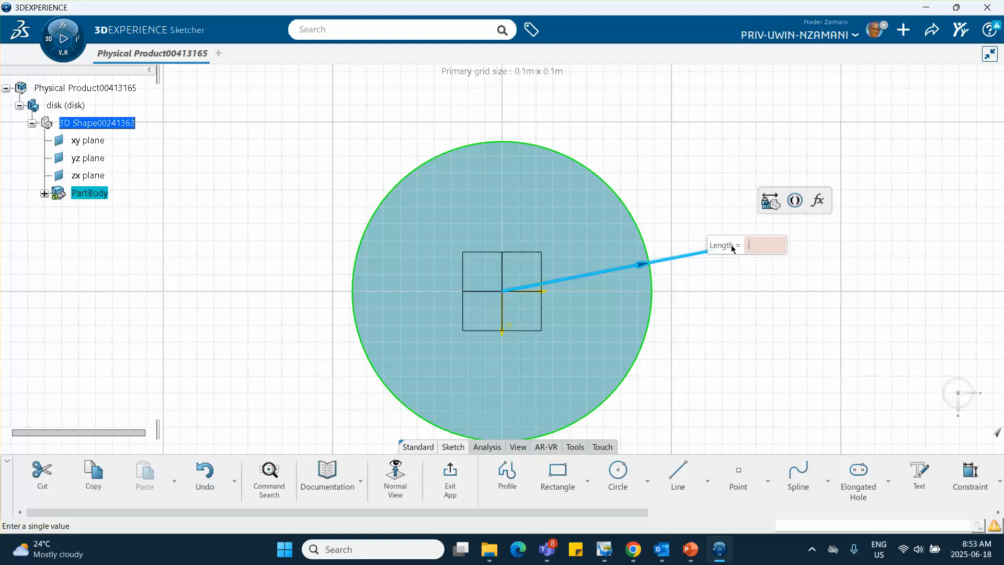
type("25")
key("Return")
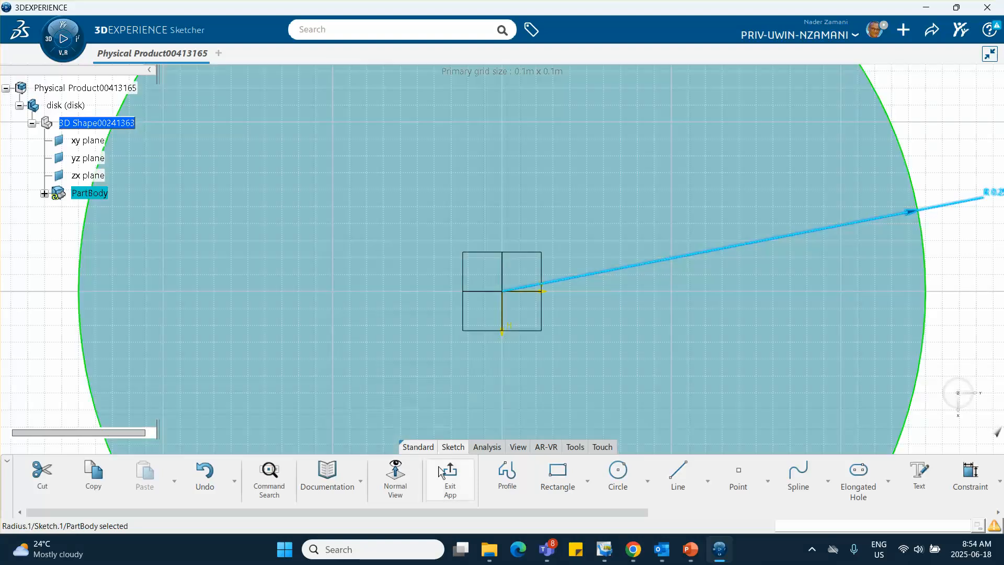
Exit the sketch and pad the circle to a length of 0.1 m
left_click(447, 473)
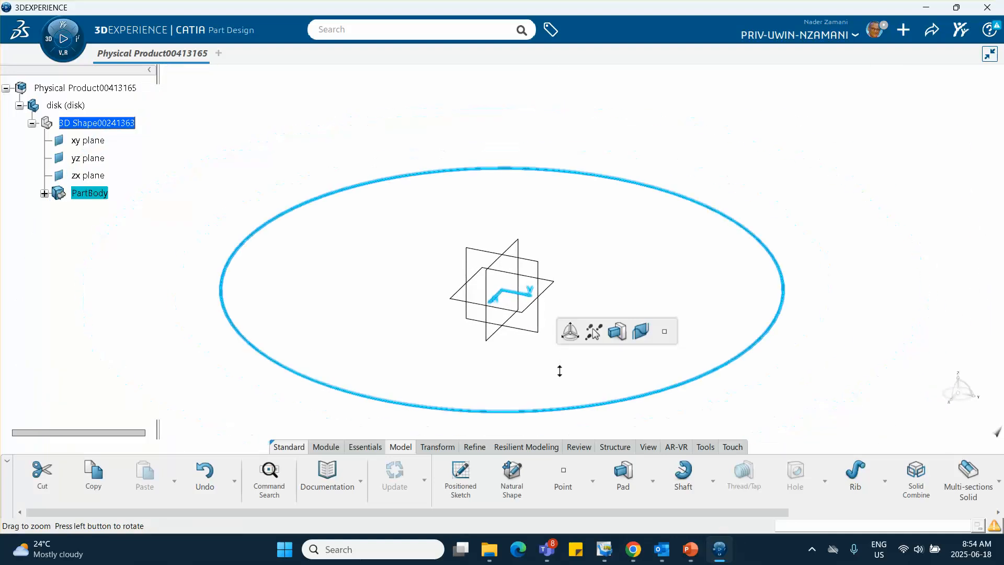
left_click(617, 333)
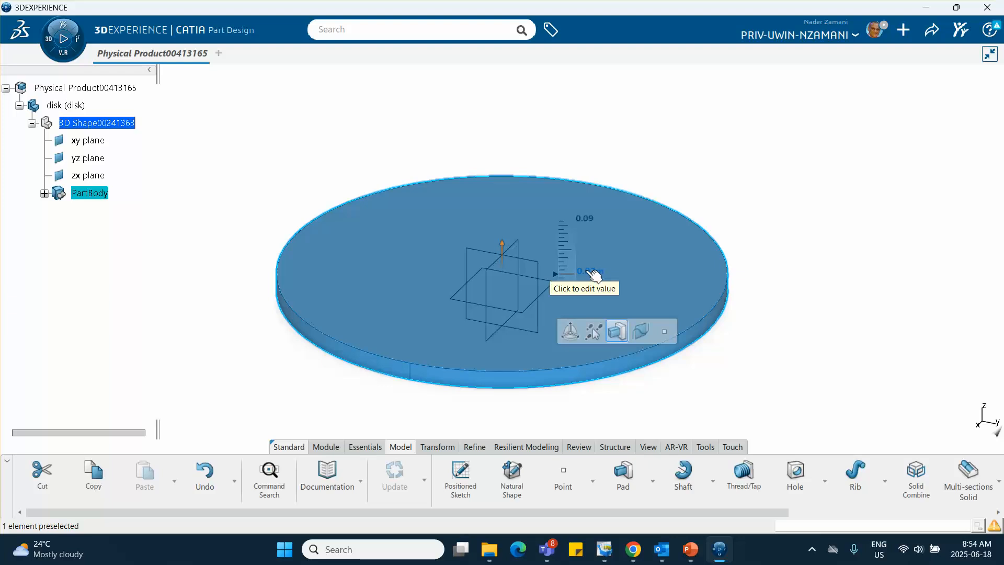
left_click(586, 272)
type("0.1")
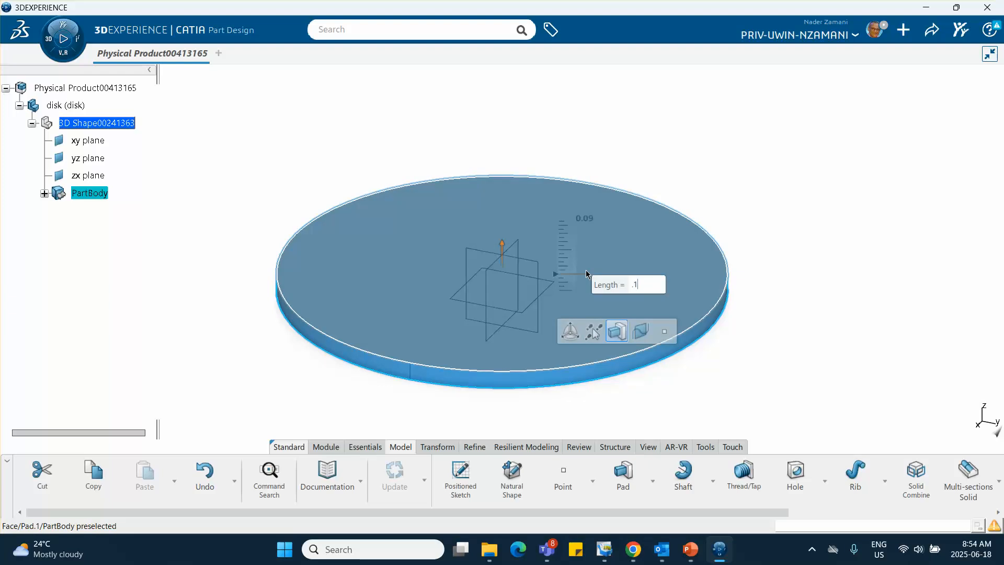
key("Return")
left_click(845, 207)
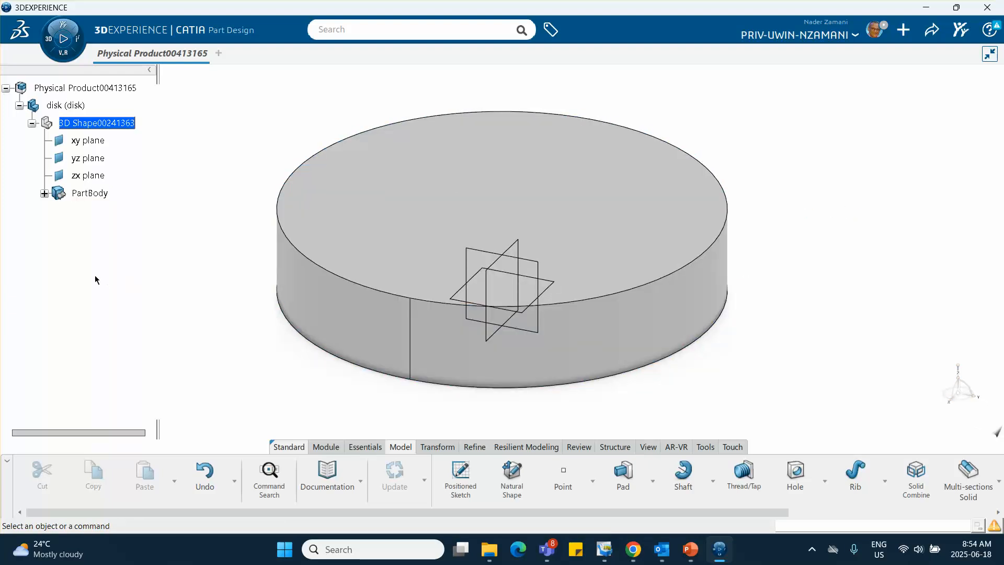
Activate the root product to return to Assembly Design and inspect the disk from below and above
double_click(103, 89)
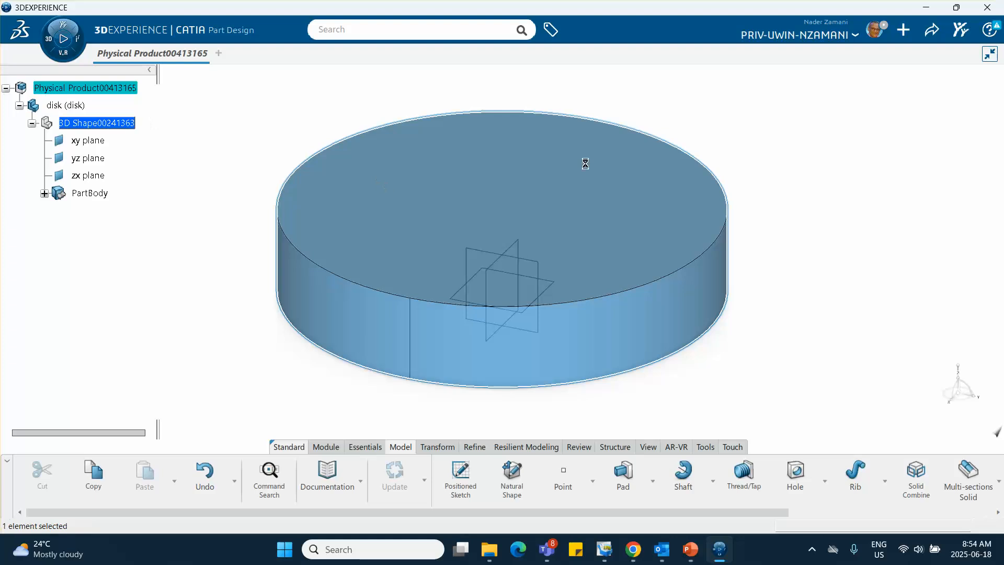
middle_click_drag(713, 414, 648, 229)
left_click(919, 260)
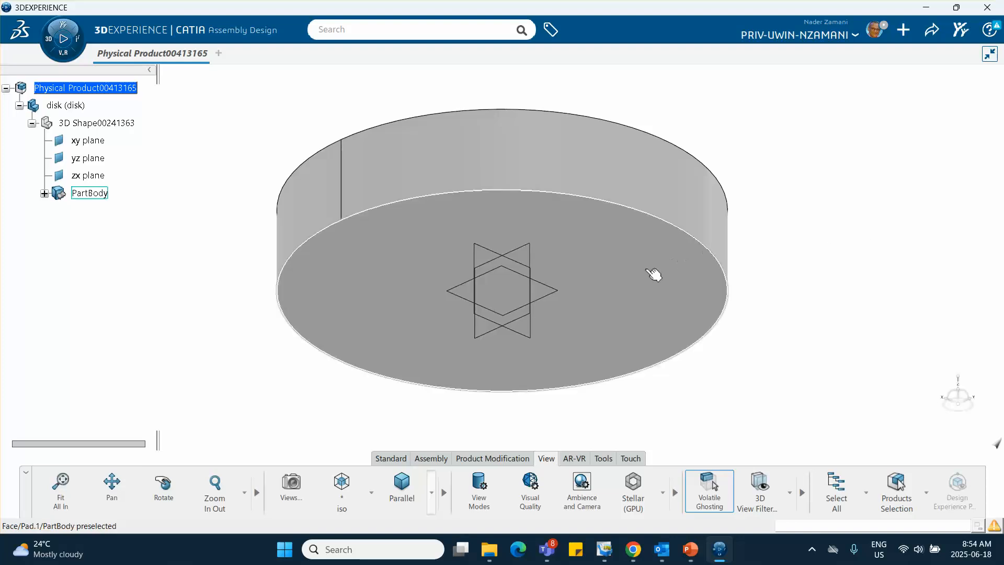
middle_click_drag(521, 95, 479, 273)
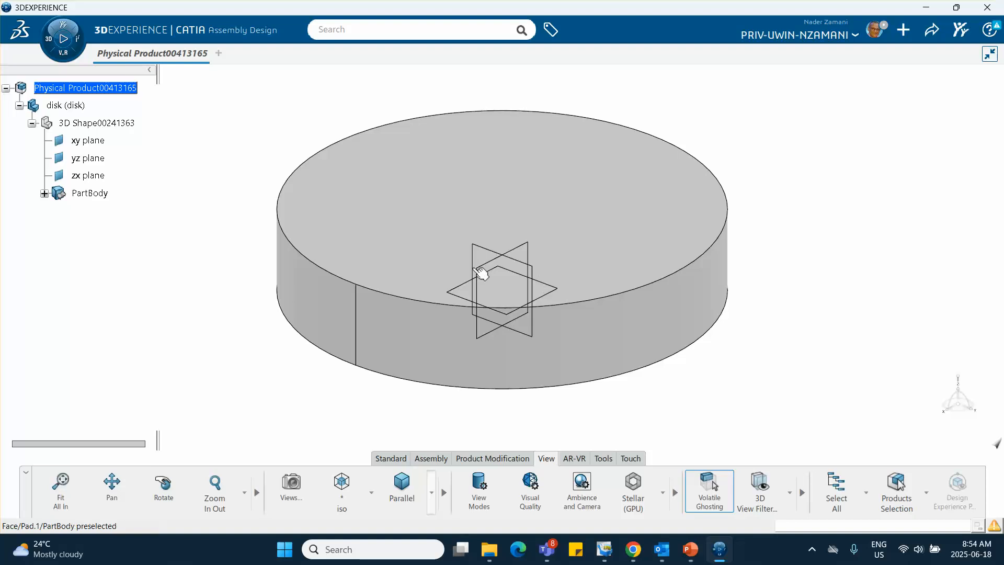
Insert a new 3D part under the root product and expand it in the tree
right_click(98, 95)
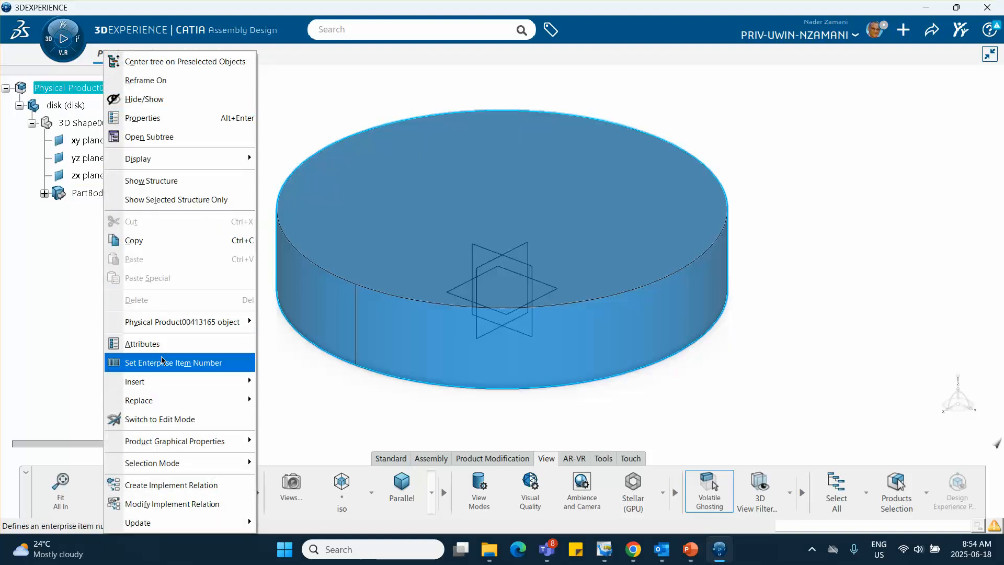
mouse_move(161, 381)
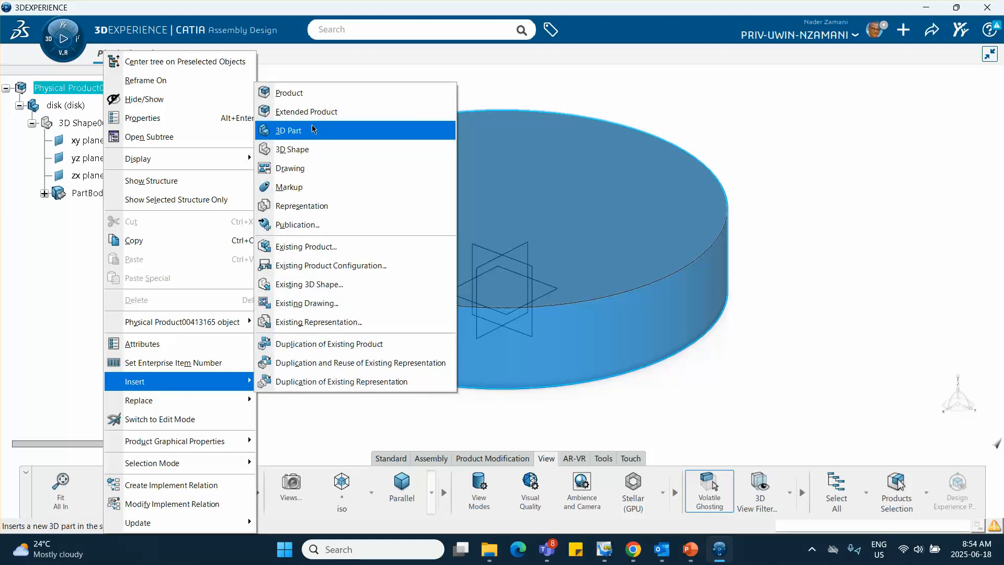
left_click(288, 130)
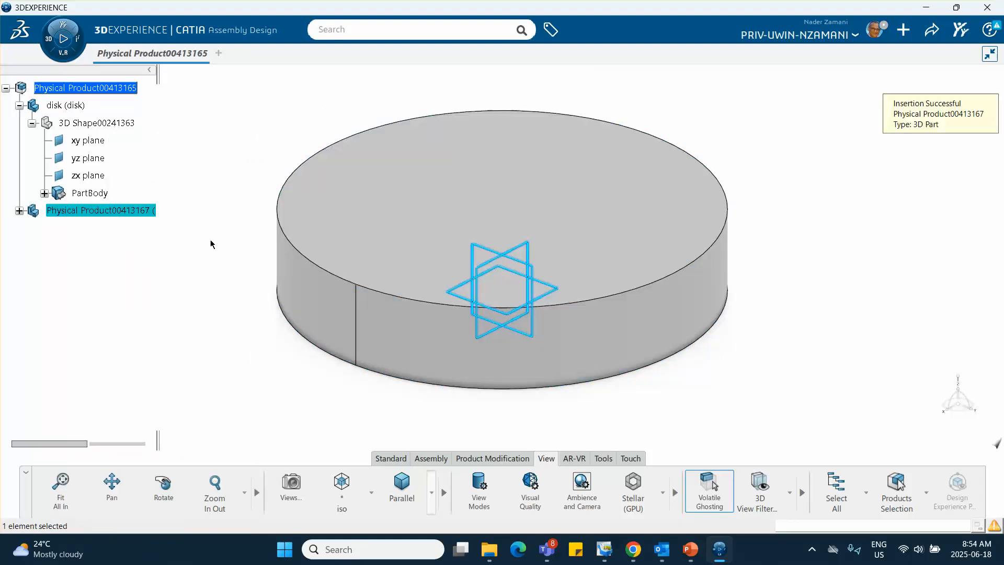
left_click(19, 210)
Set both the instance title and the reference title of the new part to "fixed base"
right_click(84, 212)
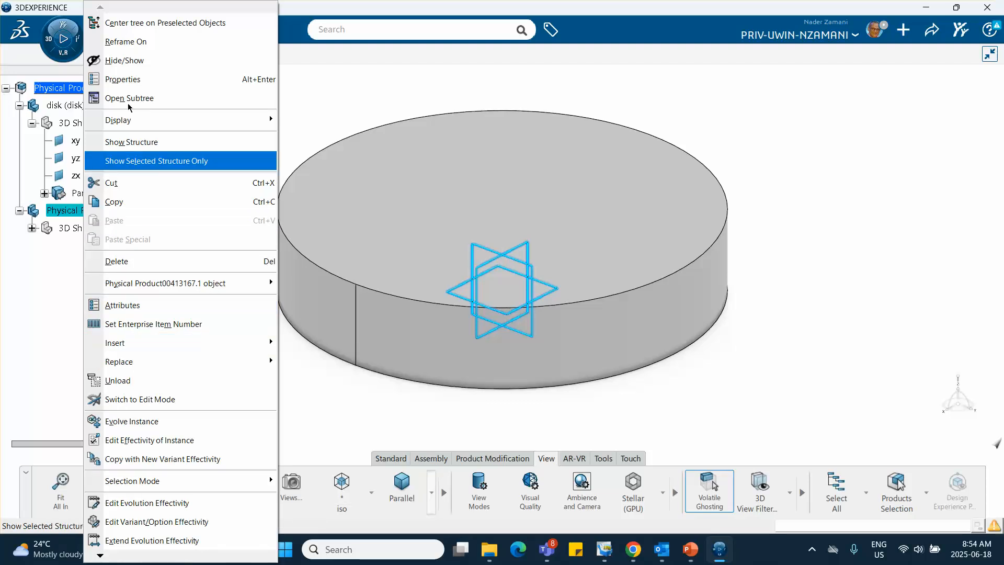
left_click(125, 79)
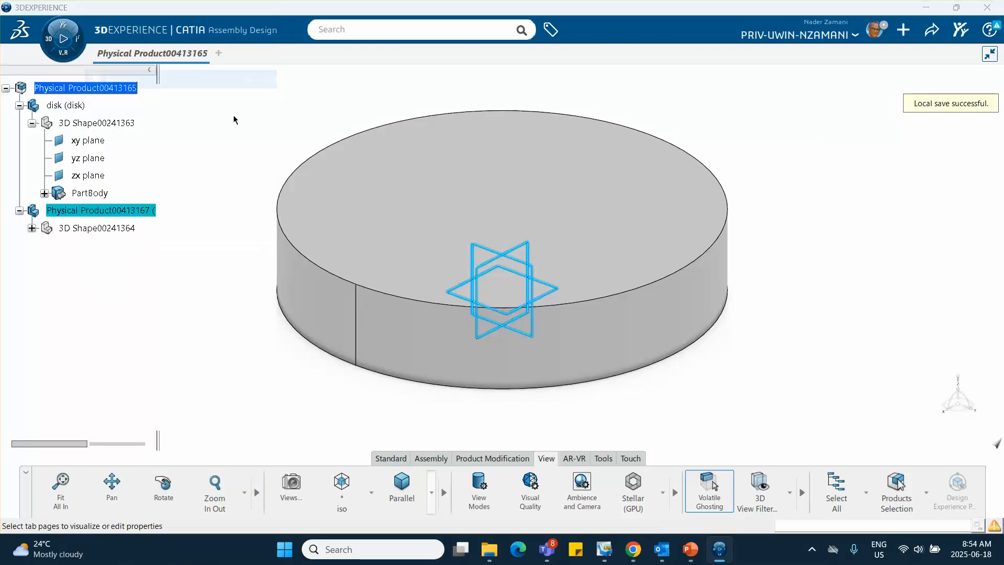
left_click_drag(709, 189, 528, 187)
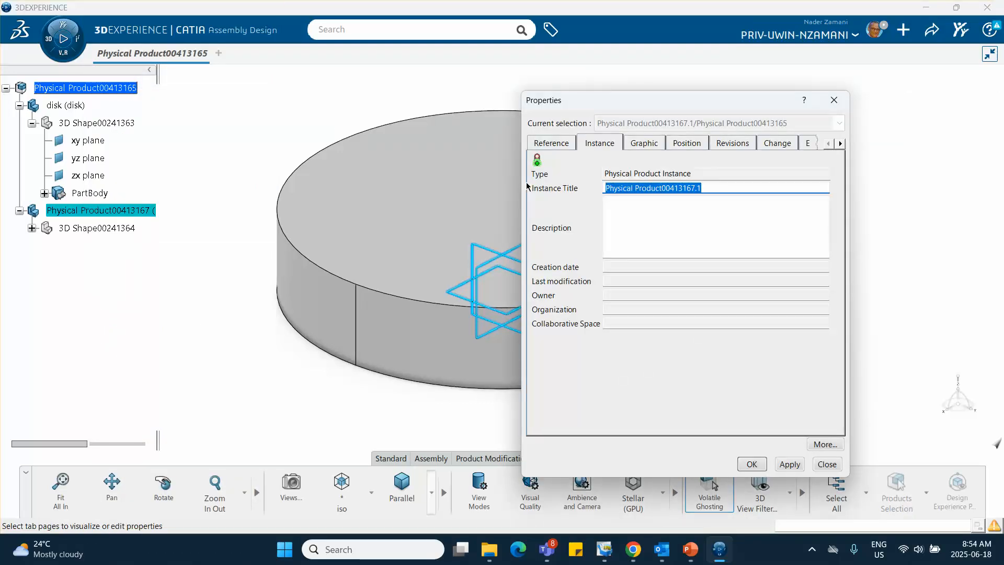
type("fixed base")
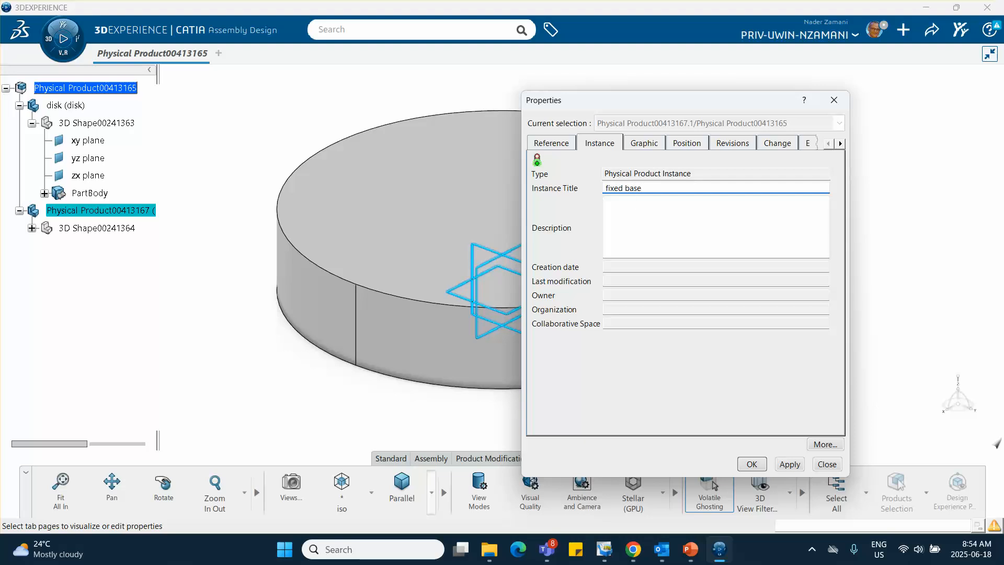
left_click(551, 144)
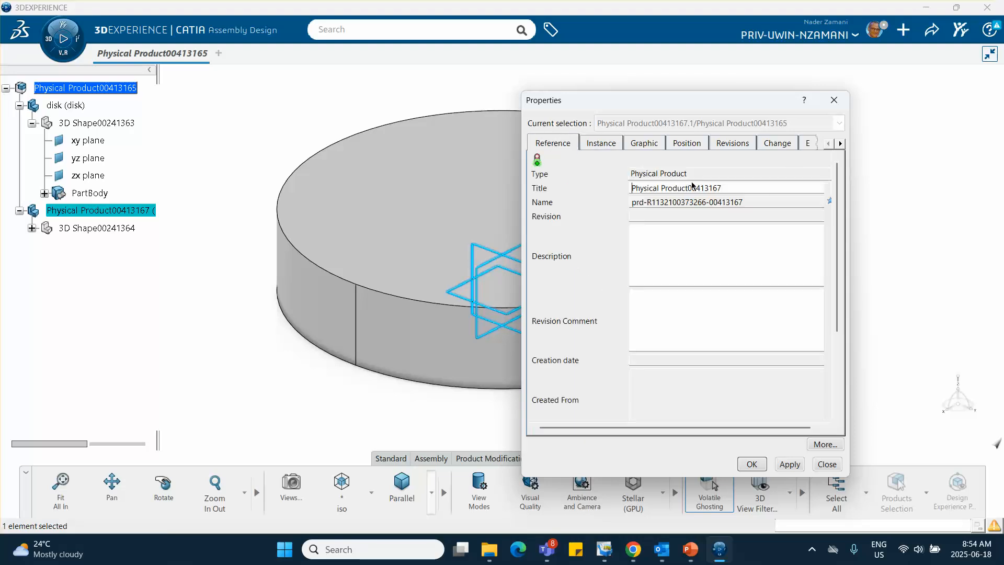
type("fixed base")
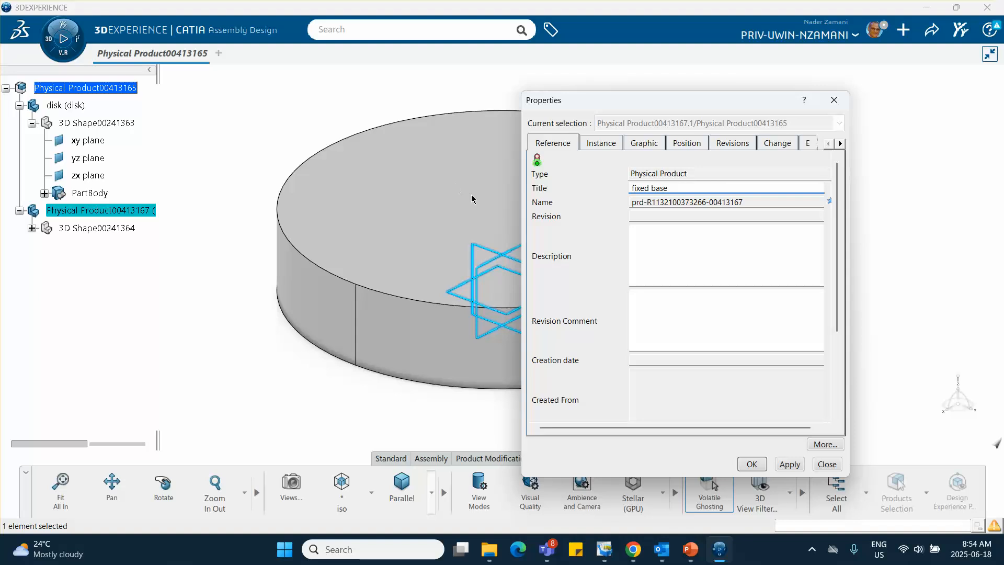
left_click(757, 464)
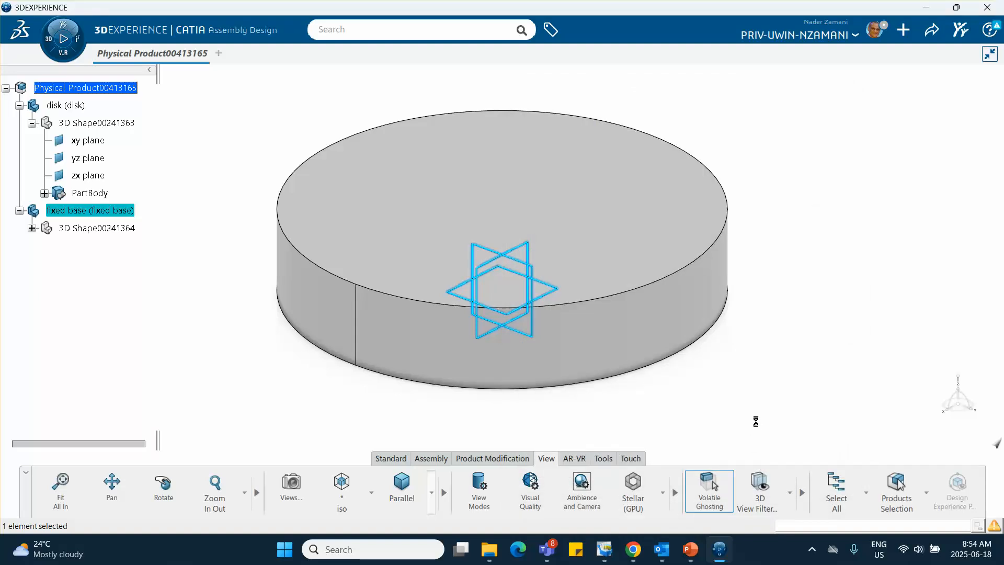
Activate the fixed base's 3D shape for part design and start a positioned sketch on its xy plane
double_click(59, 227)
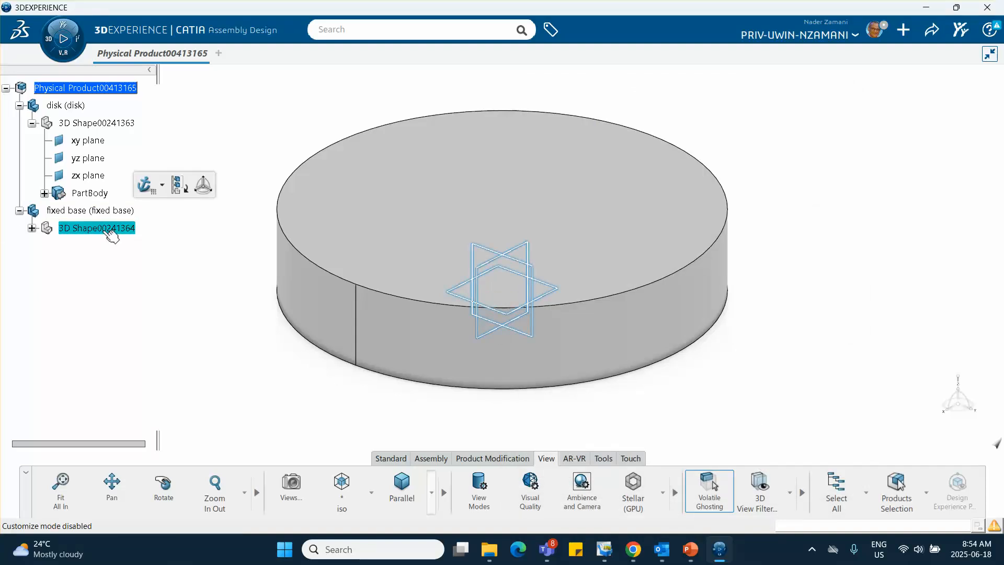
middle_click(326, 406)
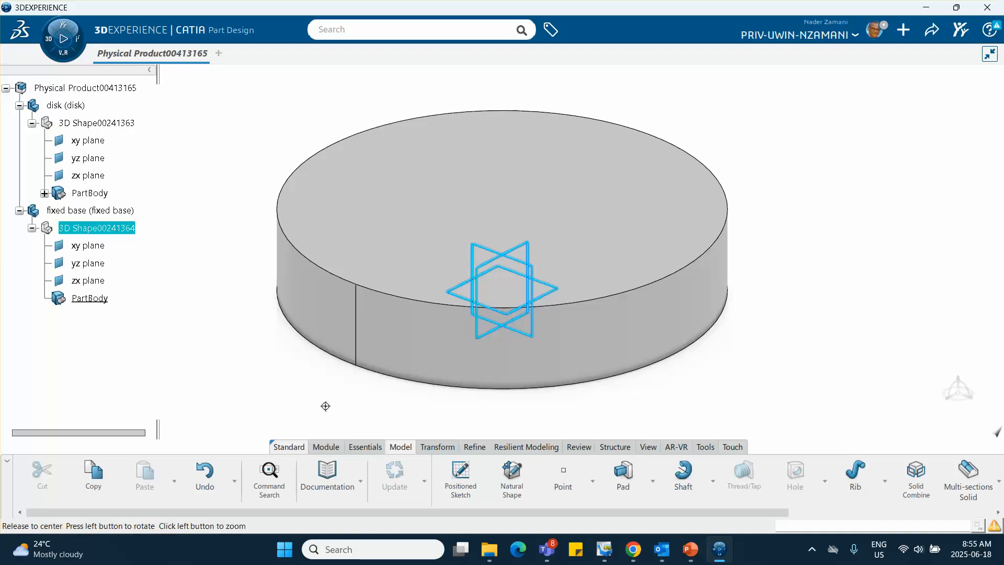
left_click(356, 383)
middle_click_drag(497, 412, 366, 251)
left_click(104, 248)
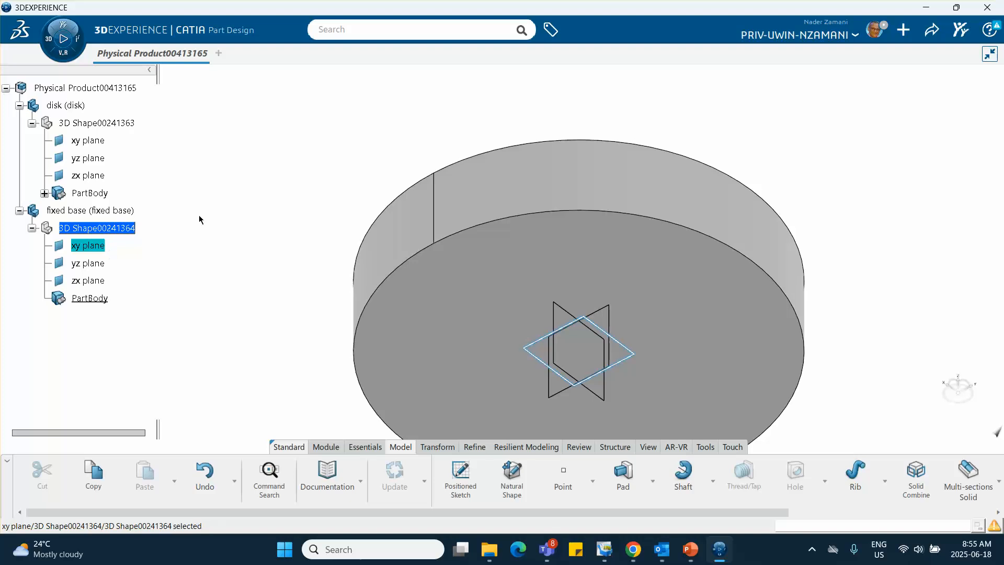
left_click(471, 476)
left_click(857, 362)
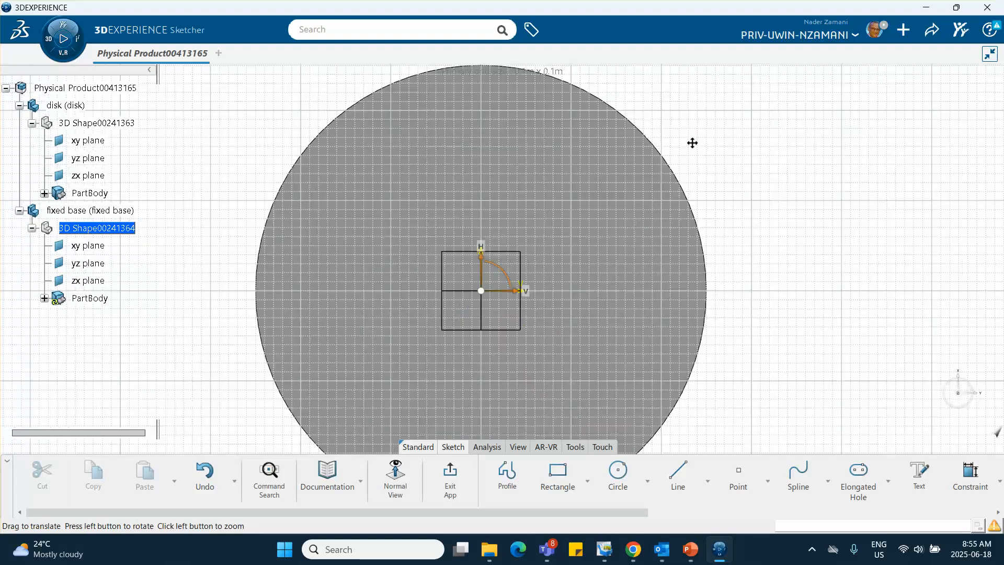
Sketch a small circle centred on the origin, with a radius of about one fifth of the disk's radius
left_click(620, 472)
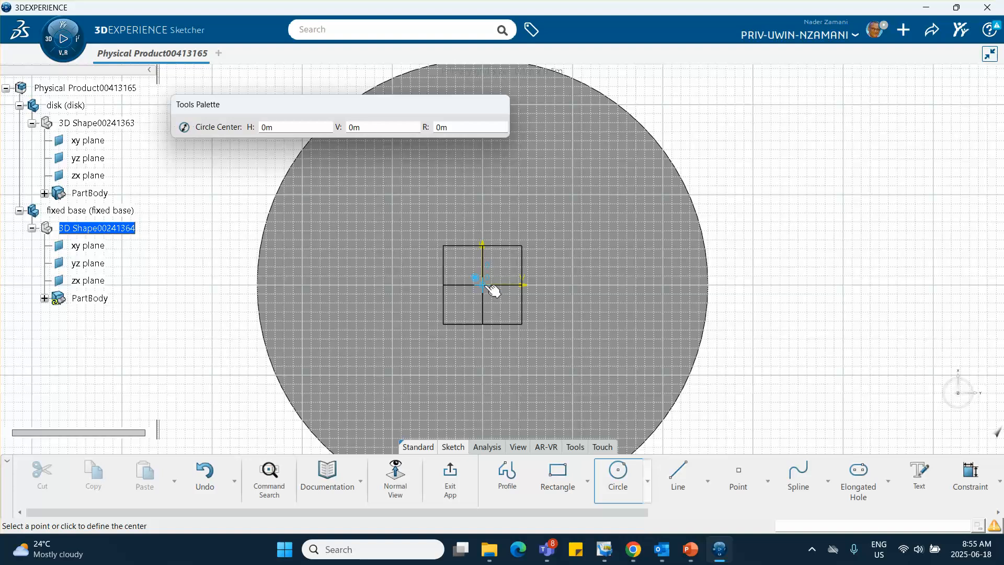
left_click(482, 285)
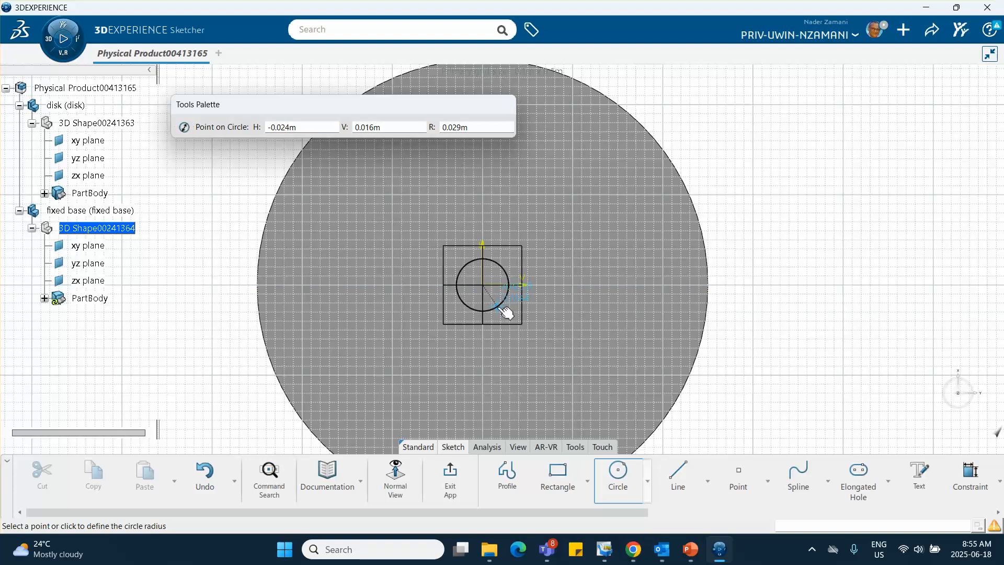
left_click(516, 321)
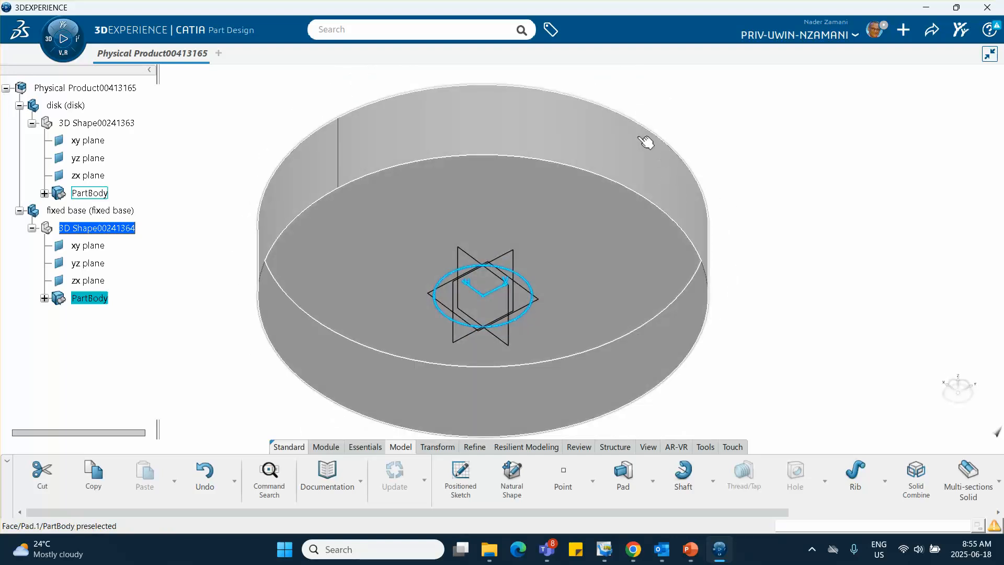
Pad the small circle of the fixed base to a length of 0.2 m
middle_click_drag(634, 108, 597, 346)
left_click(626, 475)
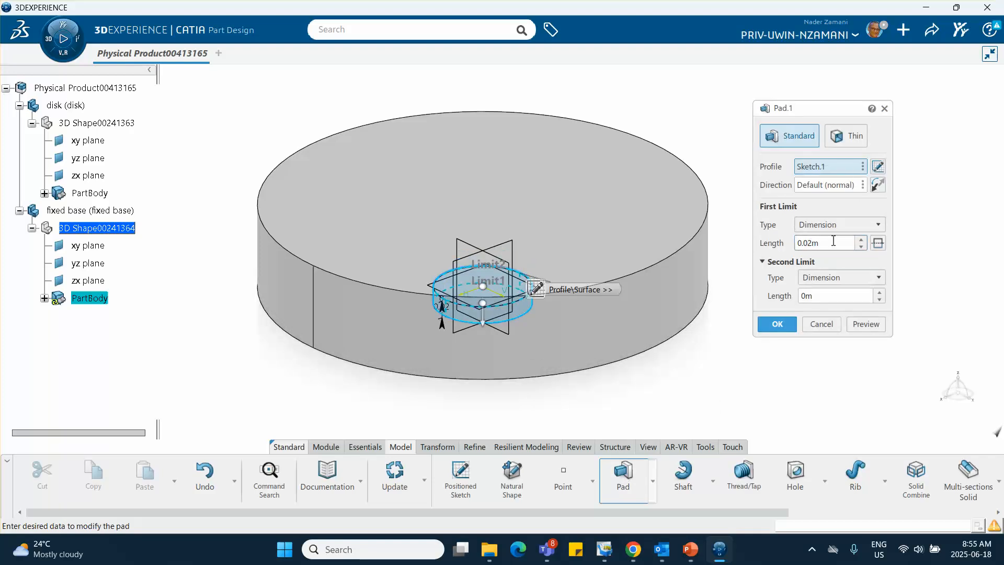
left_click_drag(834, 242, 738, 245)
type(".2")
left_click(872, 325)
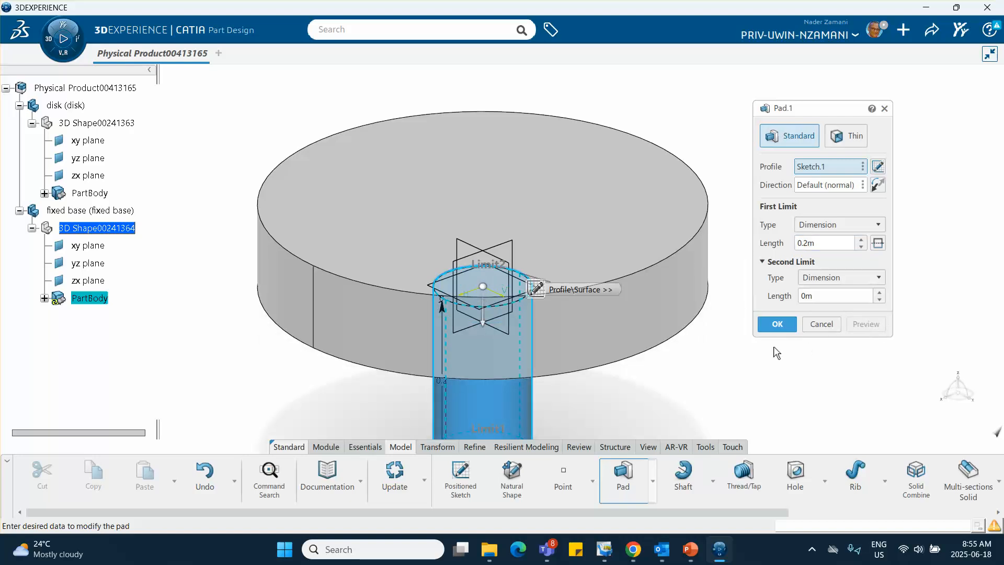
left_click(781, 328)
Change the fixed base's graphic color to orange
middle_click_drag(749, 314, 751, 380)
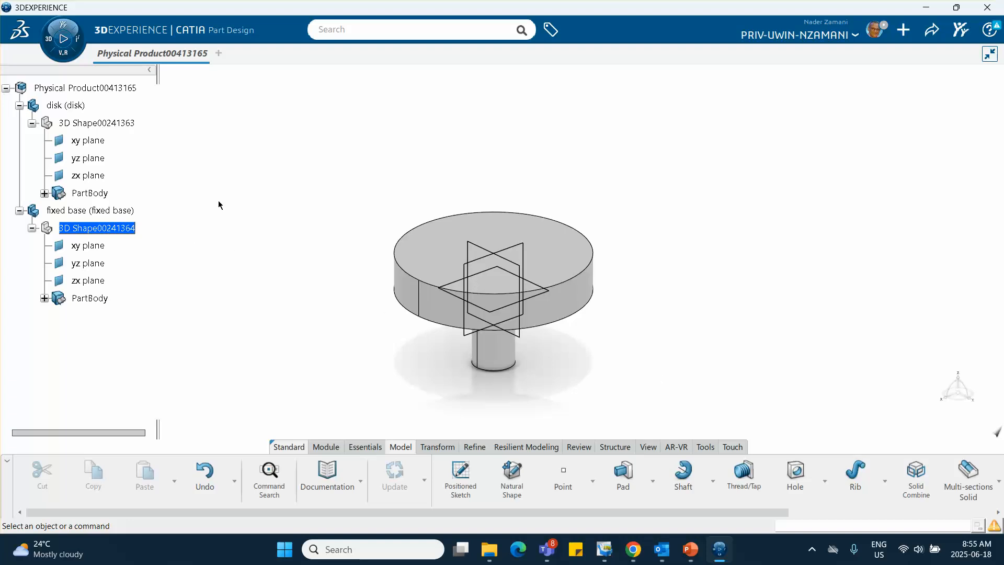
right_click(121, 214)
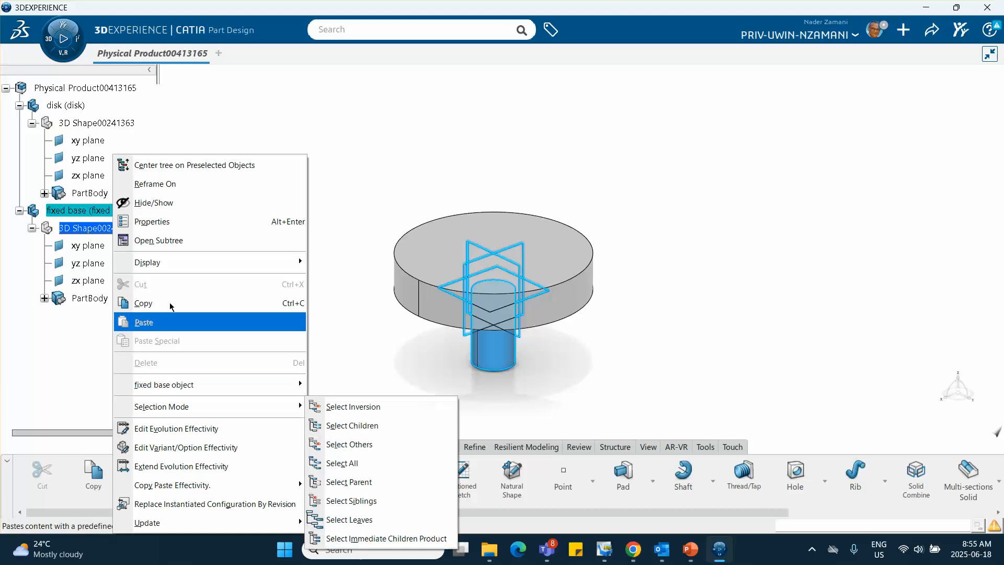
left_click(191, 223)
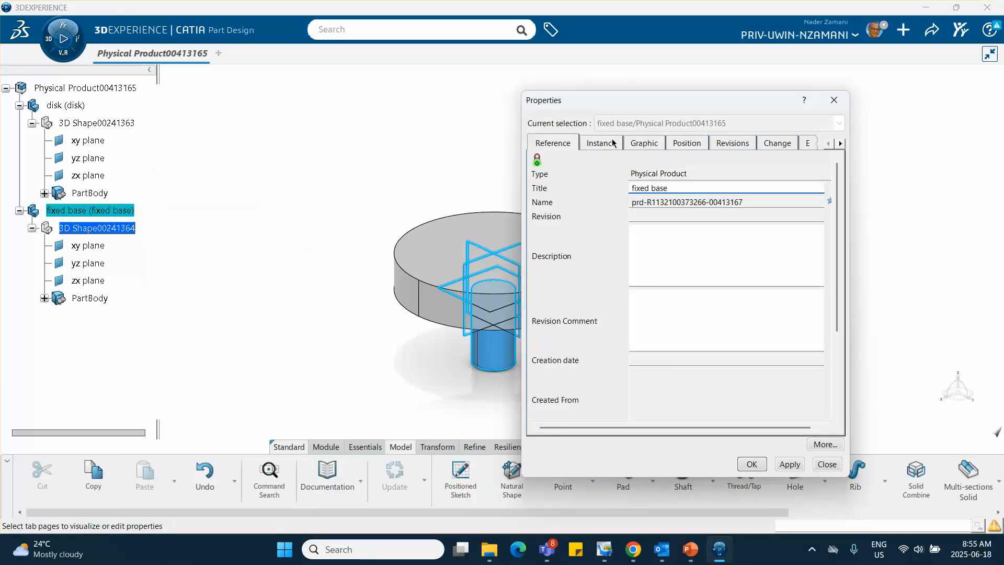
left_click(598, 145)
left_click(641, 144)
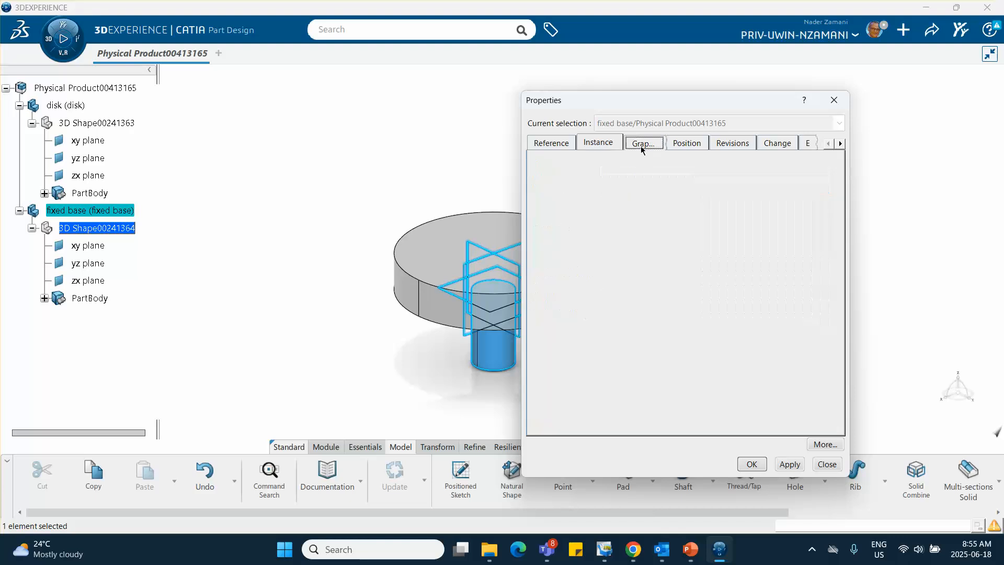
left_click(609, 191)
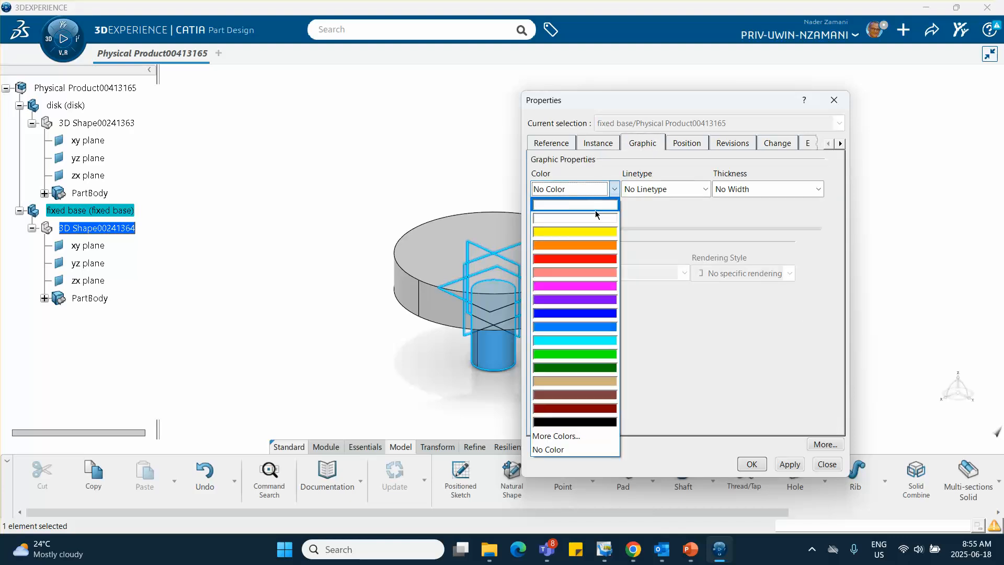
left_click(587, 255)
left_click(759, 465)
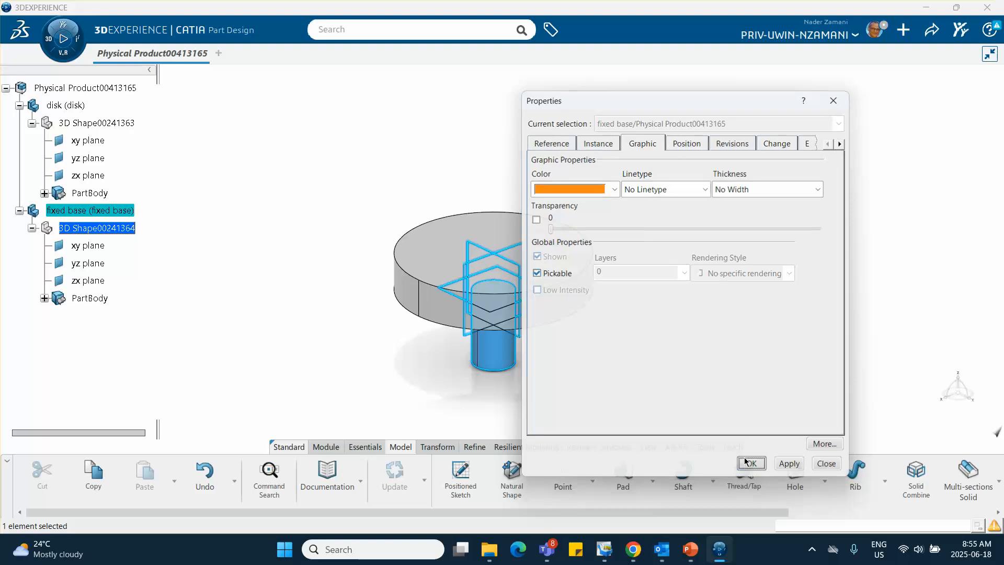
left_click(348, 366)
middle_click_drag(352, 330, 351, 328)
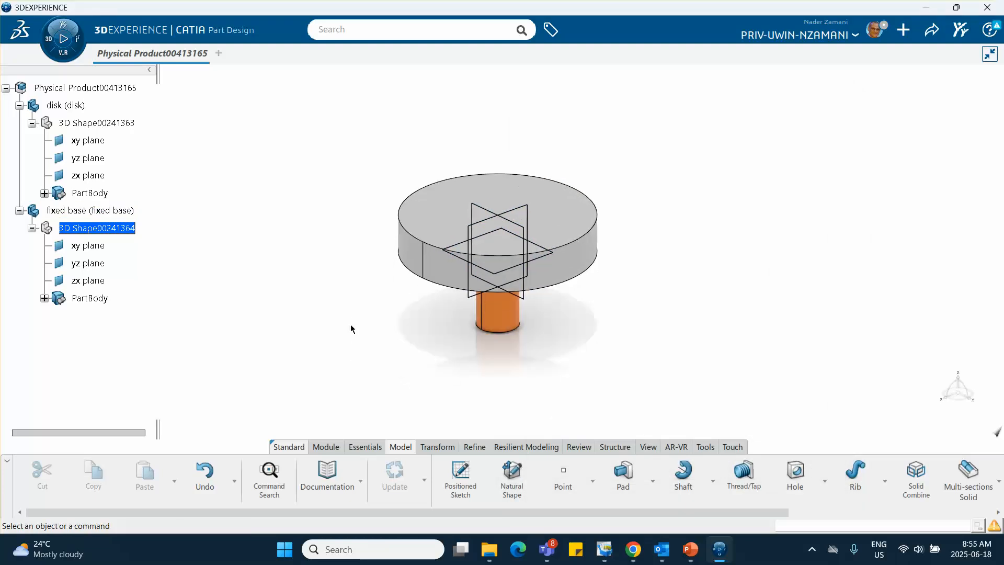
left_click(97, 140)
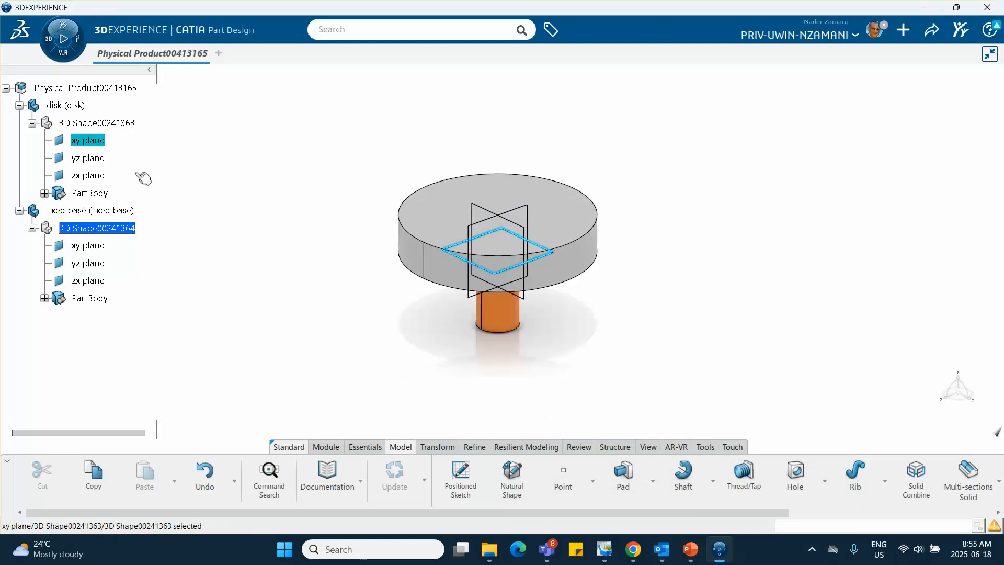
left_click(101, 175)
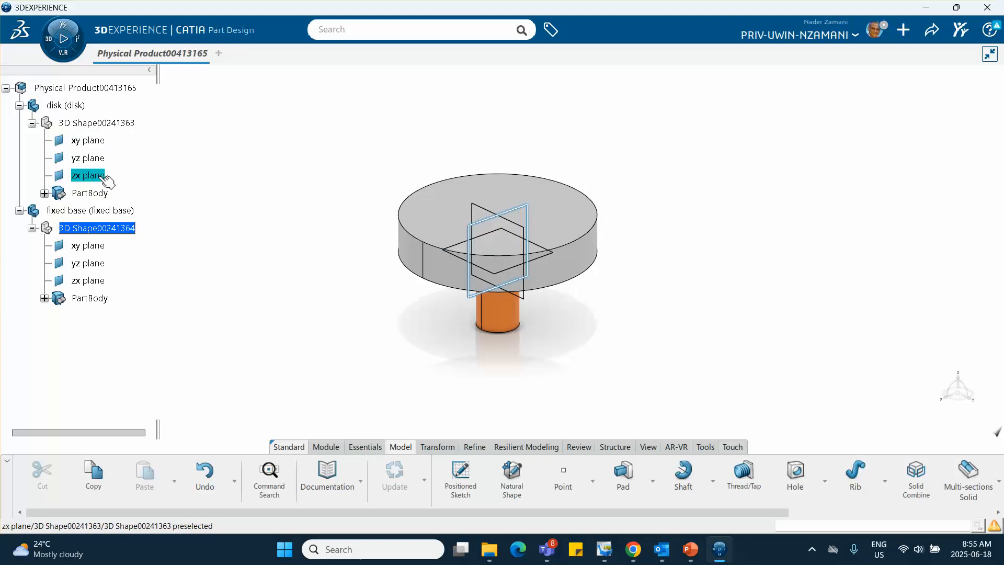
right_click(99, 174)
left_click(187, 150)
Hide the xy, yz and zx planes of the disk
left_click(100, 142)
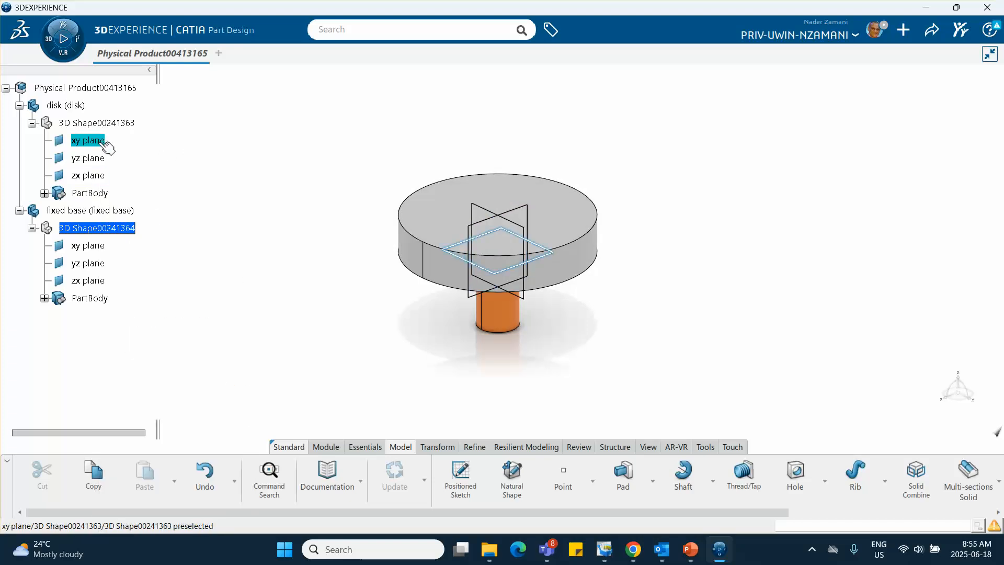
left_click(99, 158, "ctrl")
left_click(98, 176, "ctrl")
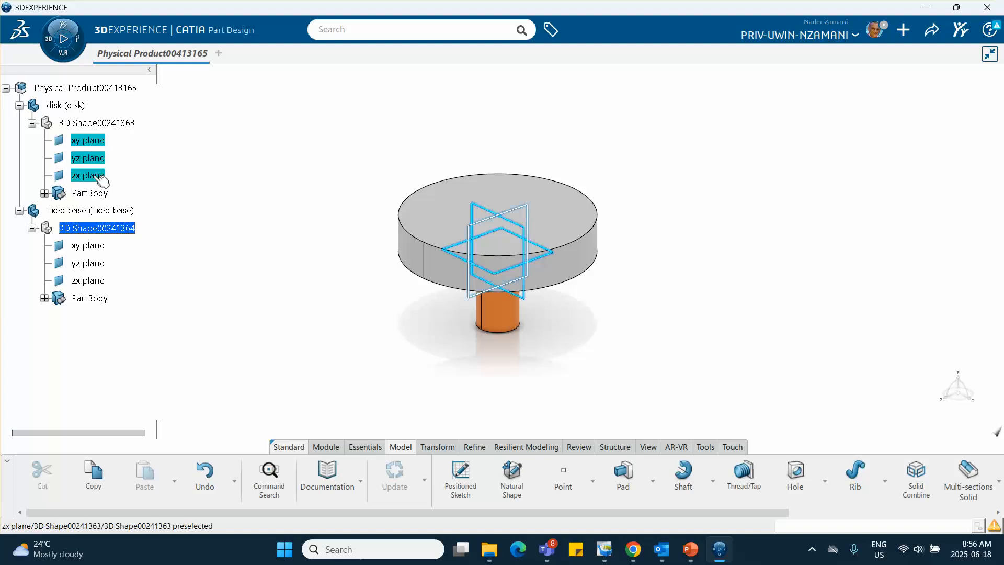
right_click(96, 176)
left_click(117, 224)
Hide the xy, yz and zx planes of the fixed base
left_click(97, 246)
left_click(96, 278, "shift")
right_click(92, 244)
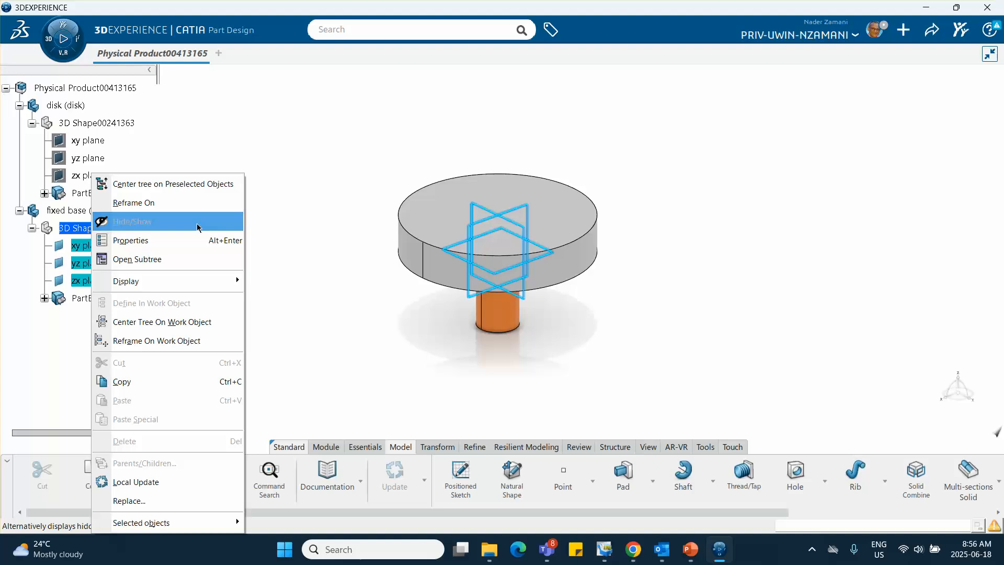
left_click(143, 225)
Activate the top-level physical product for editing in Assembly Design
middle_click_drag(329, 311, 278, 280)
left_click(280, 299)
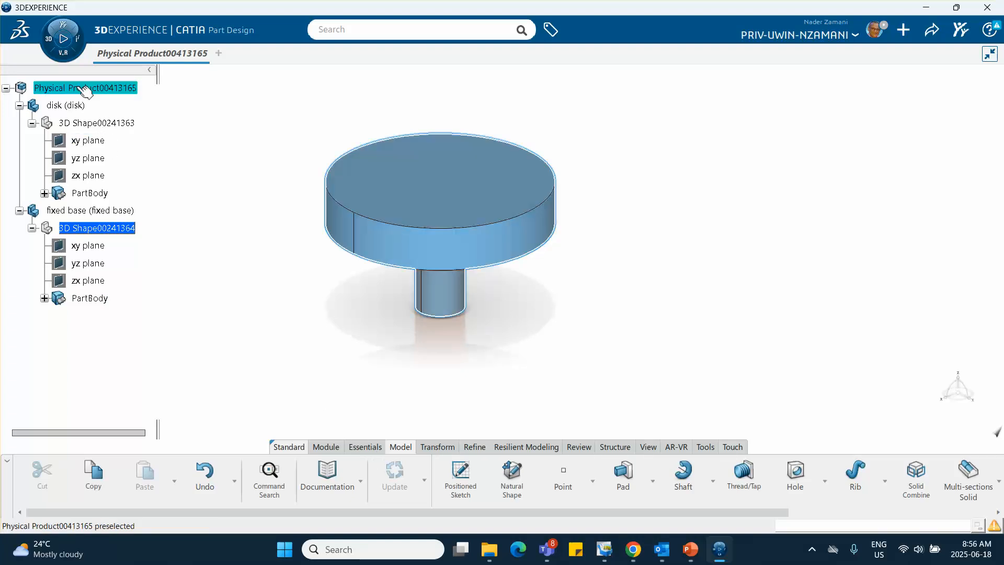
double_click(148, 119)
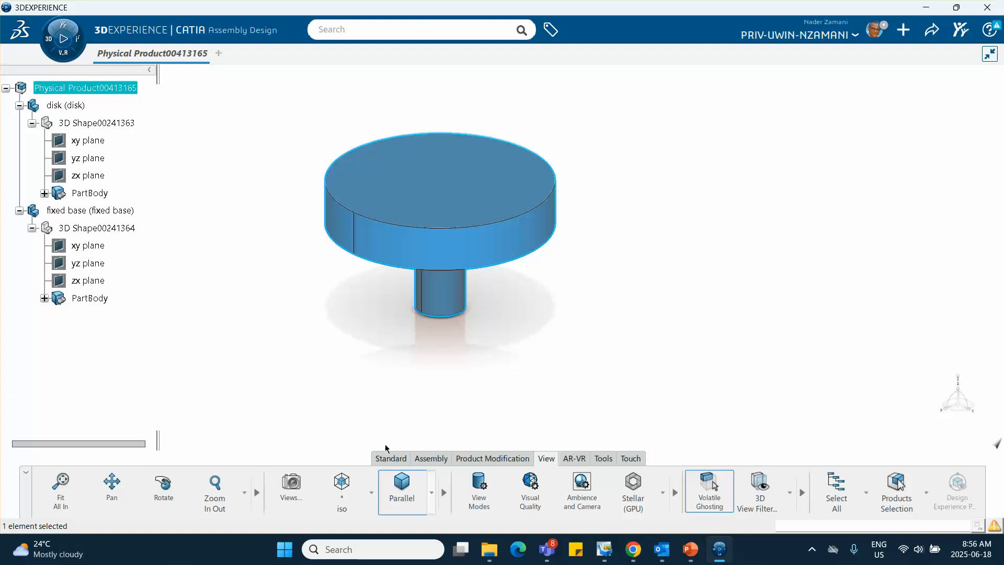
Anchor the fixed base with a Fix engineering connection and expand the Engineering Connections branch in the tree
left_click(434, 457)
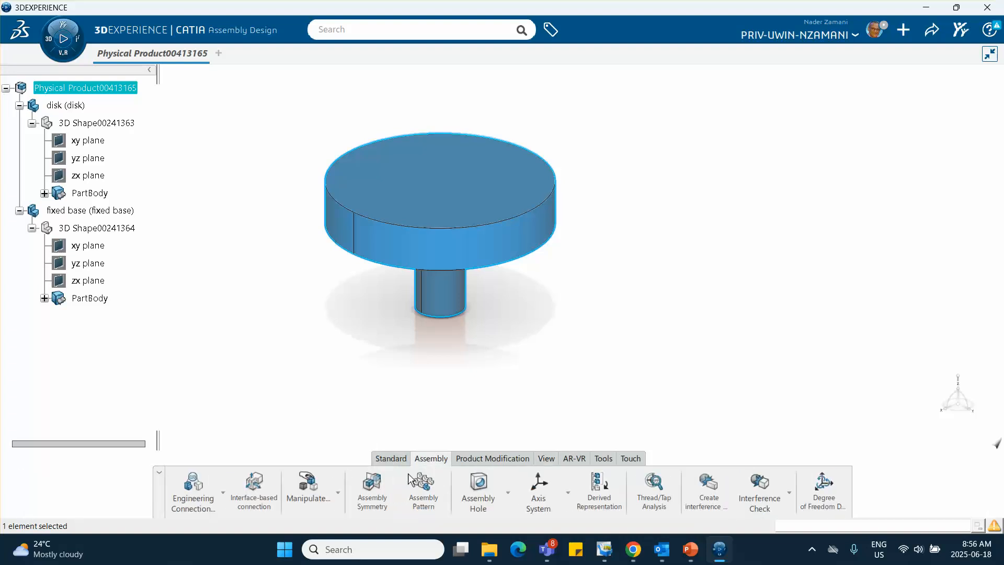
left_click(223, 493)
left_click(218, 452)
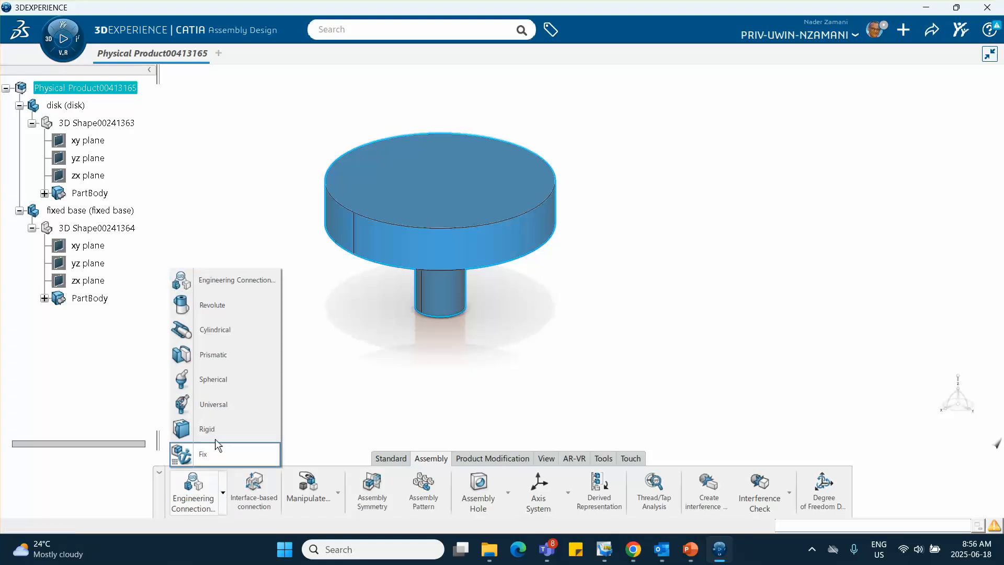
left_click(104, 211)
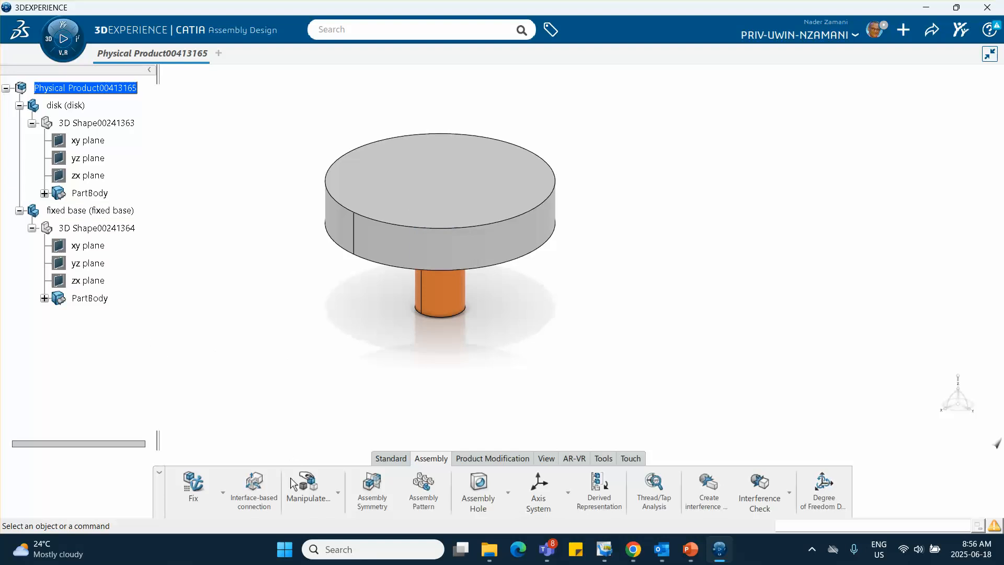
left_click(194, 485)
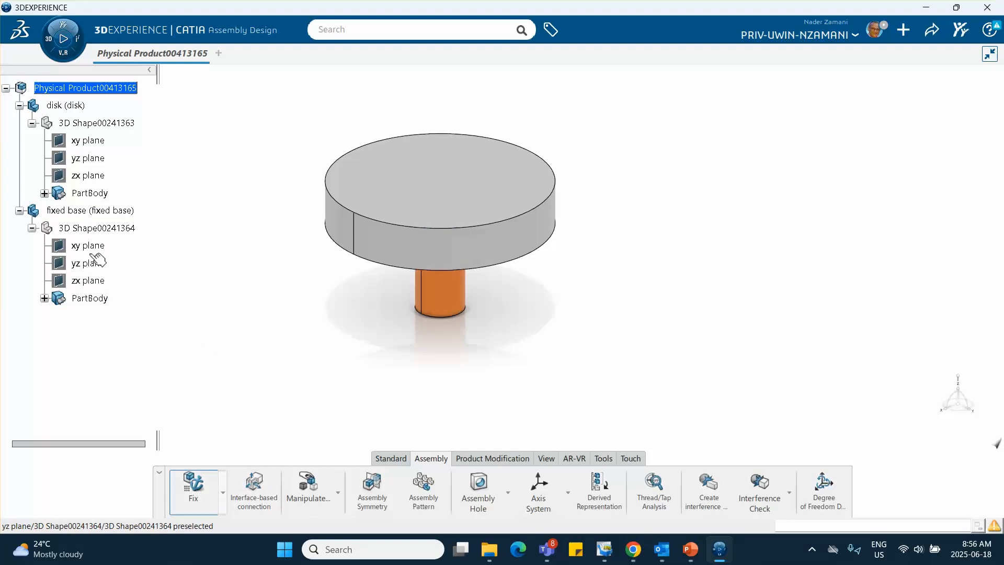
left_click(102, 211)
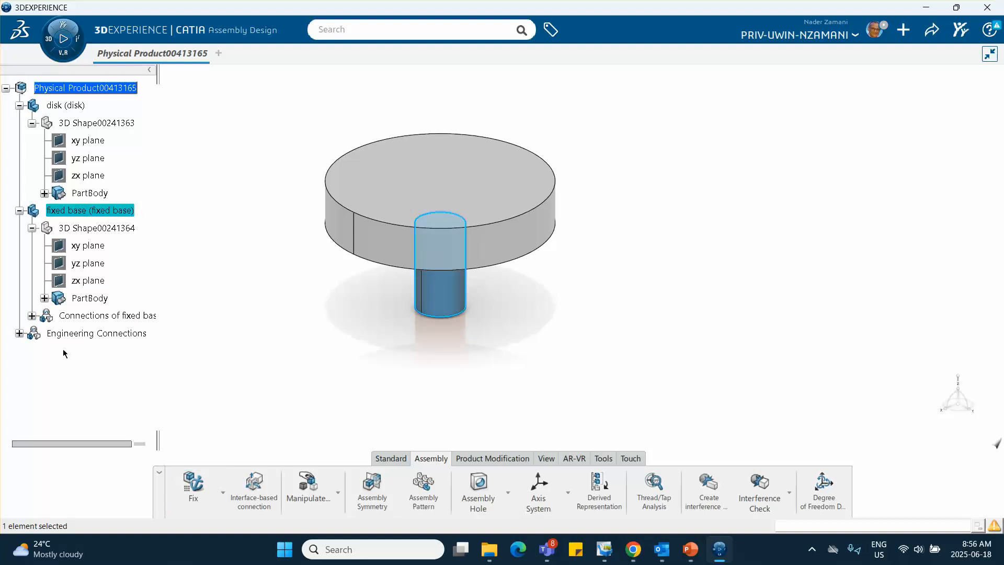
left_click(19, 333)
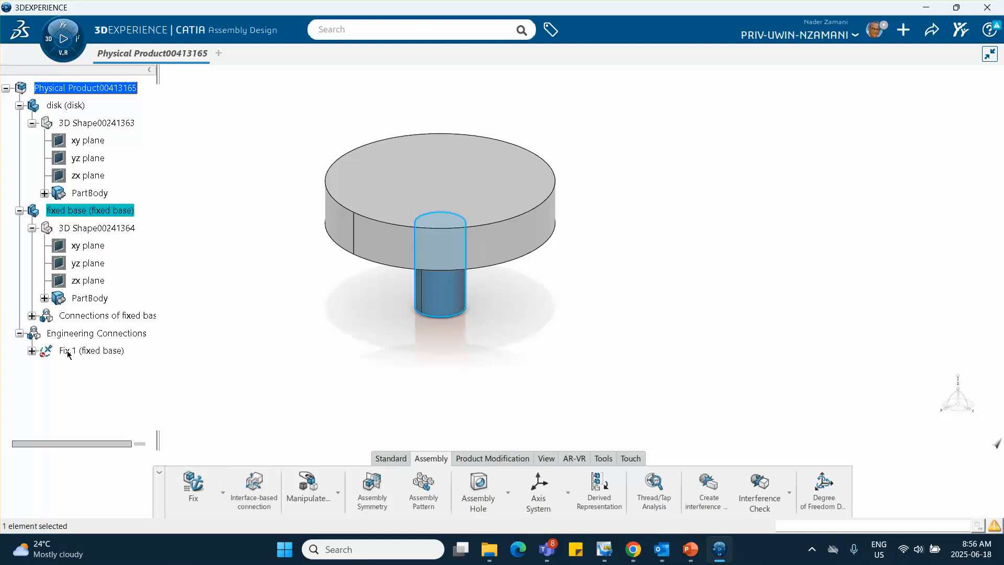
left_click(200, 399)
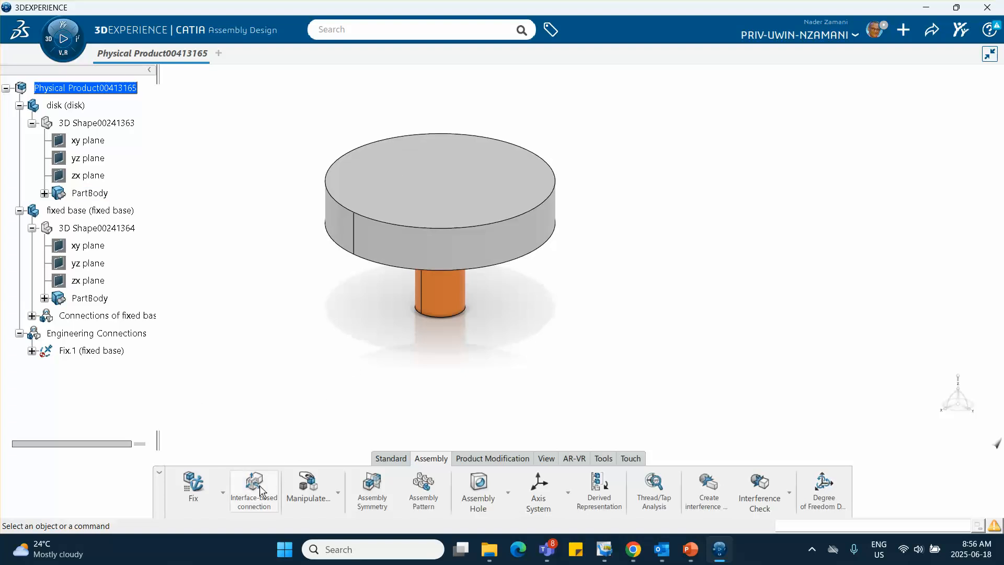
Start a Revolute connection from the coincidence, offset and line-referenced hinge template, making the disk and fixed base axes coincident
left_click(223, 492)
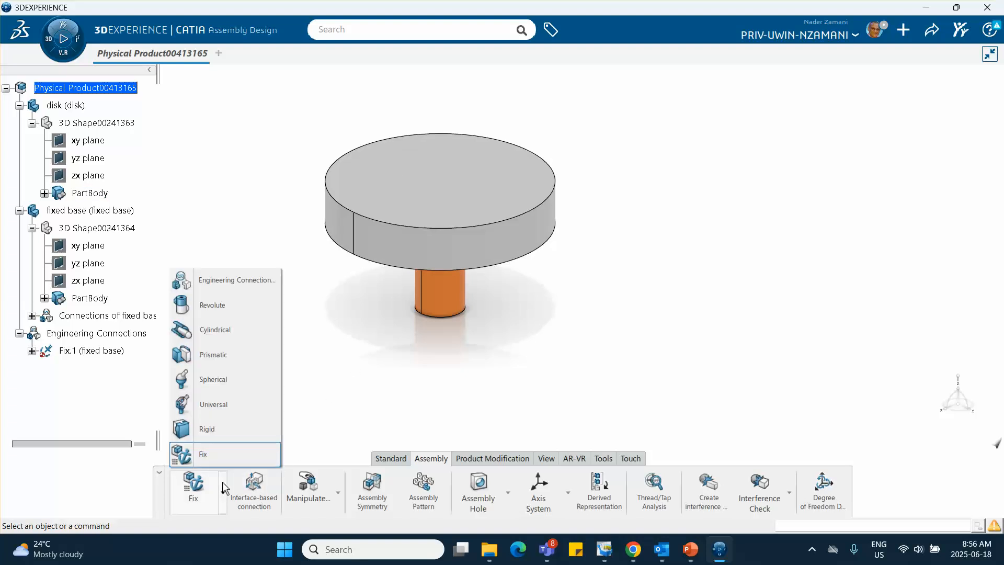
left_click(226, 312)
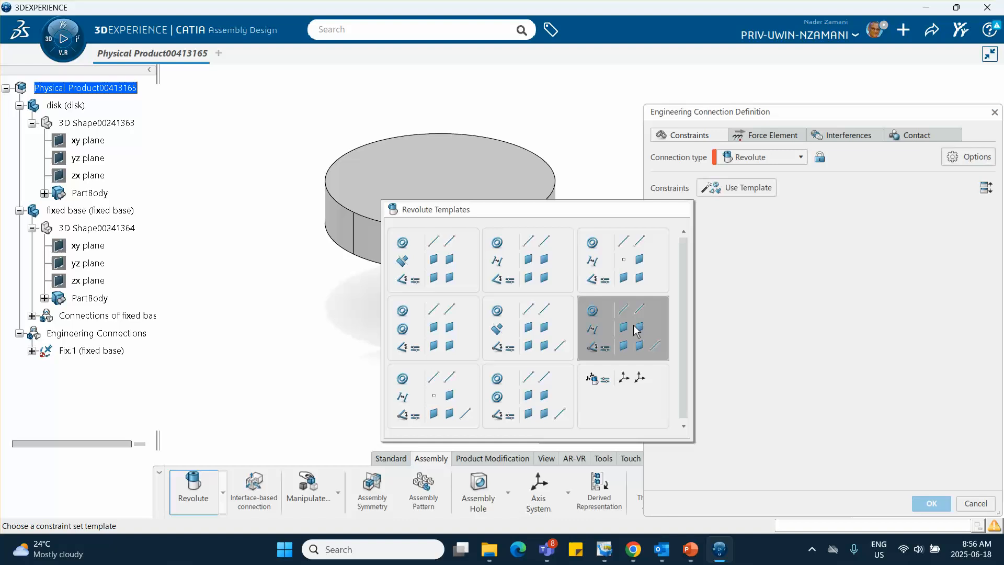
left_click(639, 337)
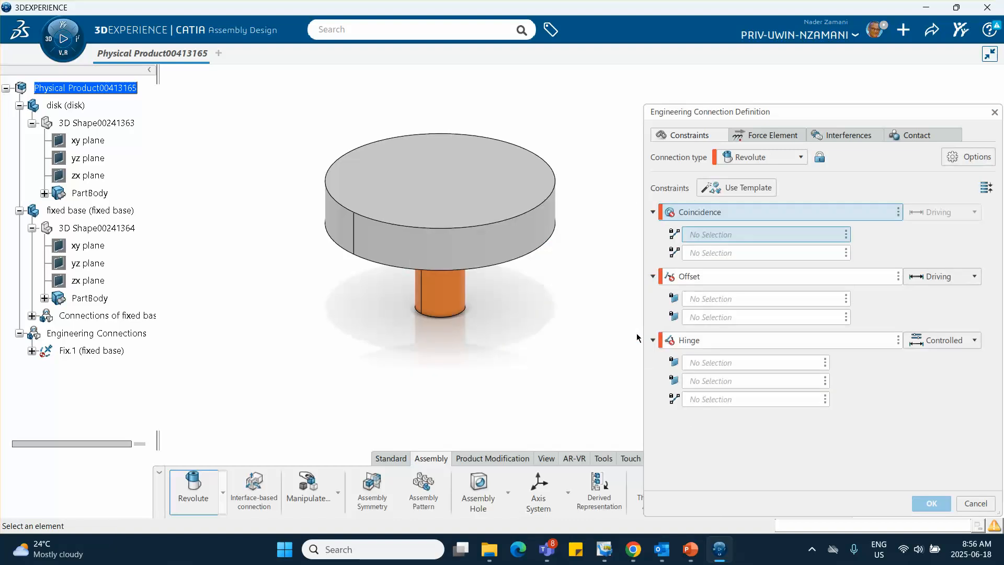
left_click(441, 246)
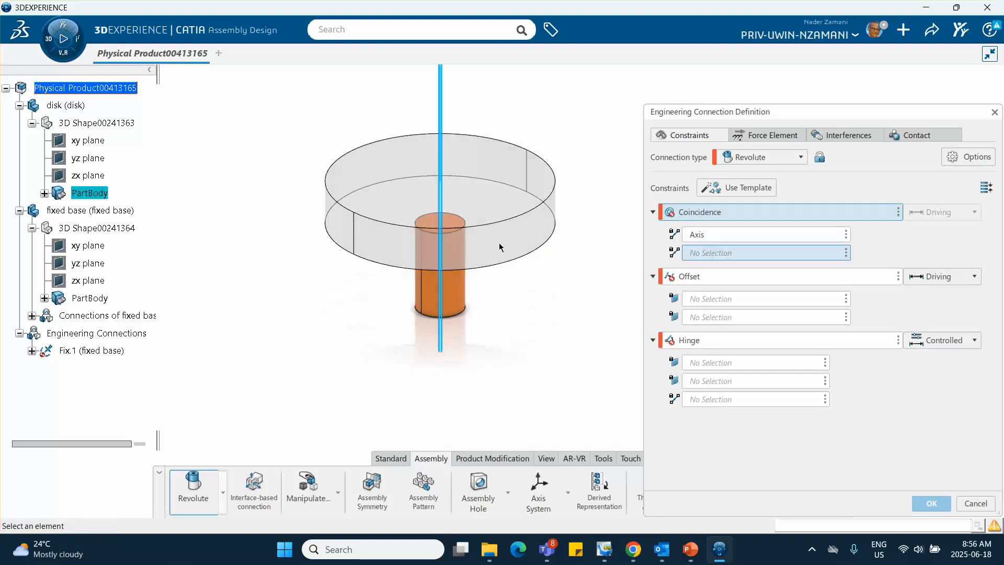
left_click(471, 306)
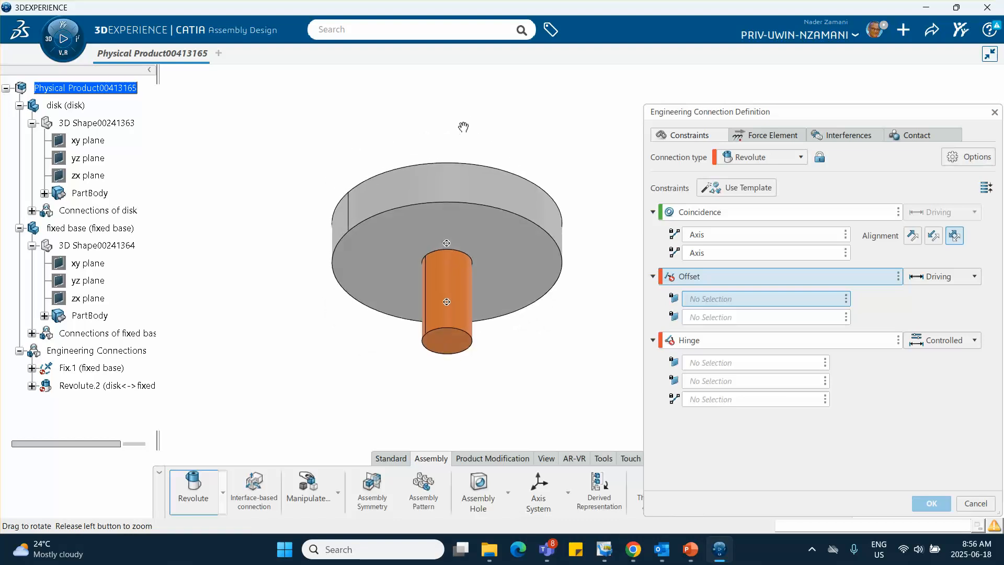
Offset the disk's underside 0 m from the base's top face and complete the connection without the Hinge constraint or contact-check specification
left_click(486, 249)
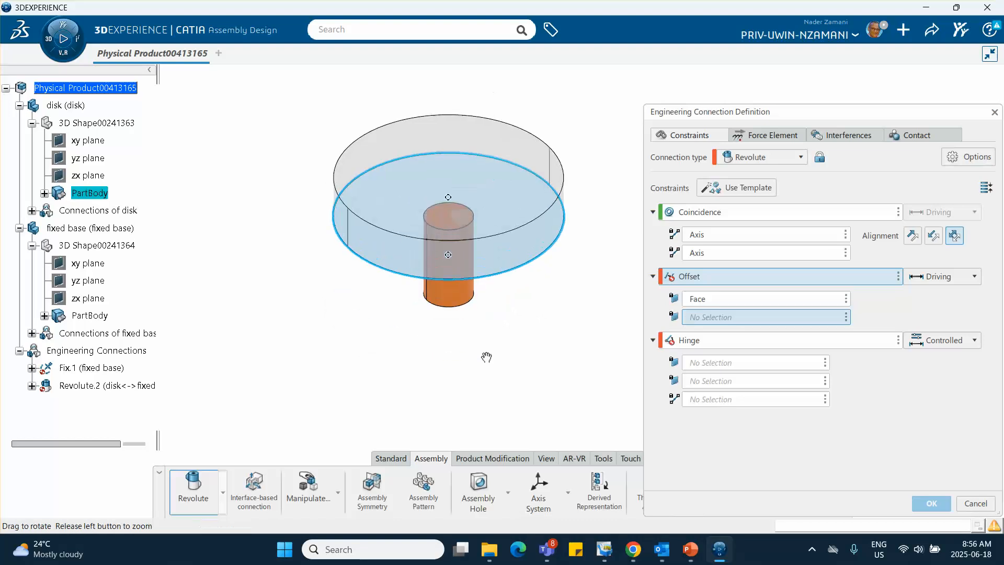
left_click(450, 230)
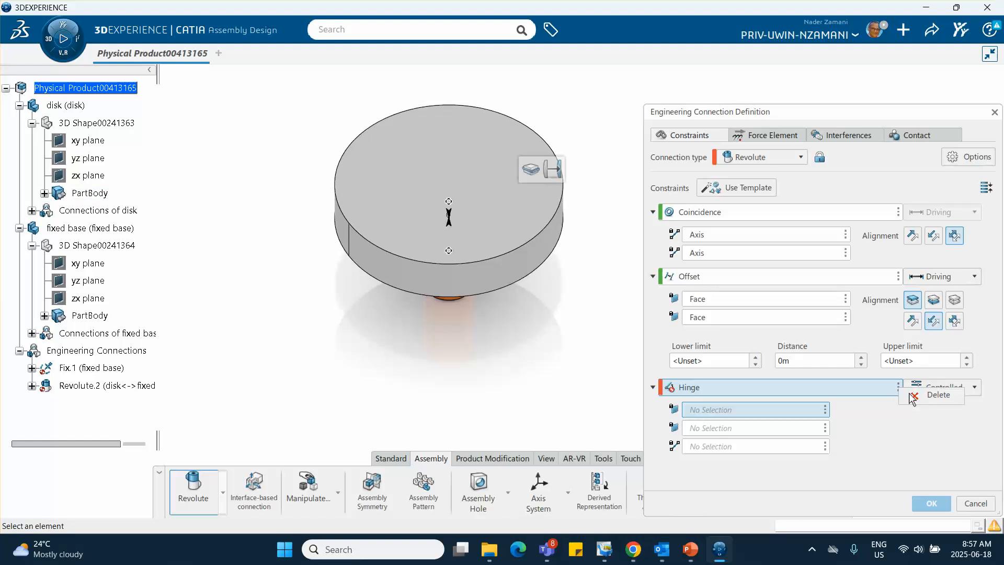
left_click(930, 397)
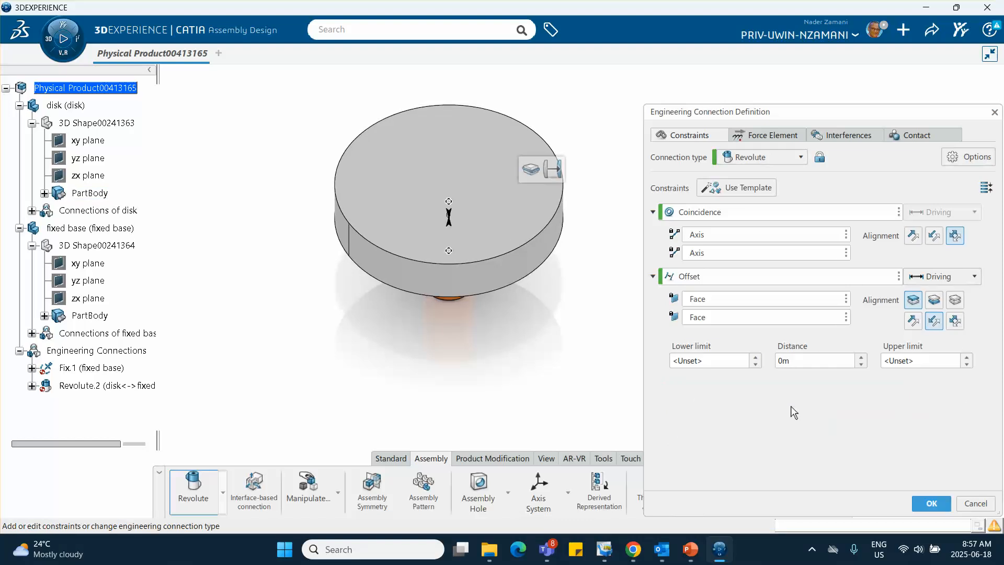
left_click(931, 503)
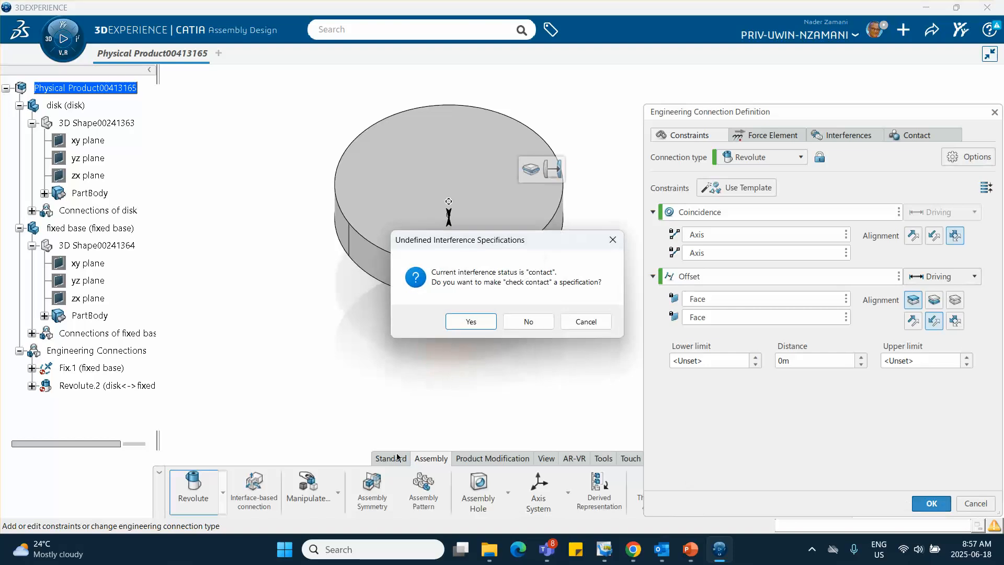
left_click(527, 321)
Update the assembly and collapse the disk, fixed base and Engineering Connections branches in the tree
scroll(91, 299, "down", 2)
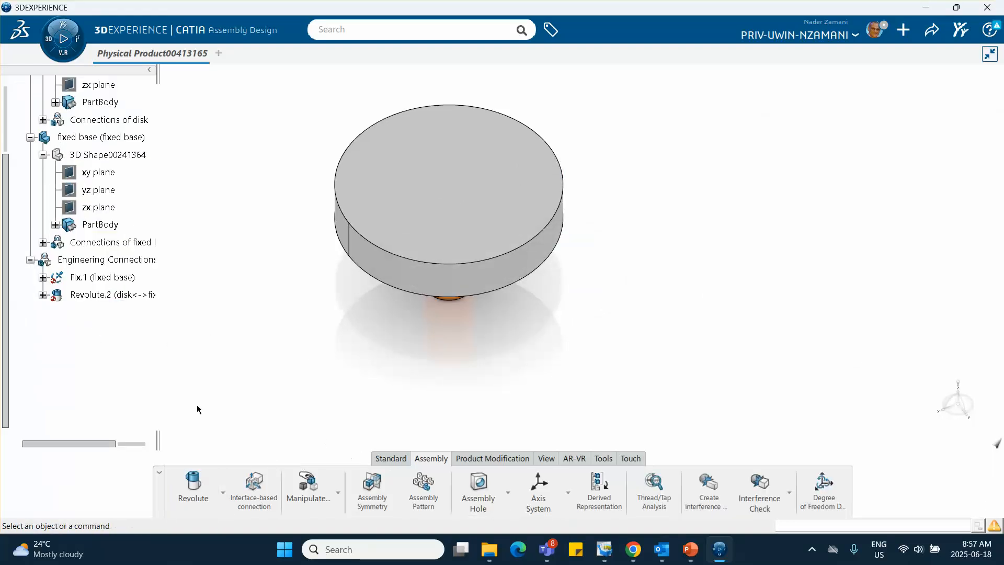
left_click(395, 458)
left_click(678, 485)
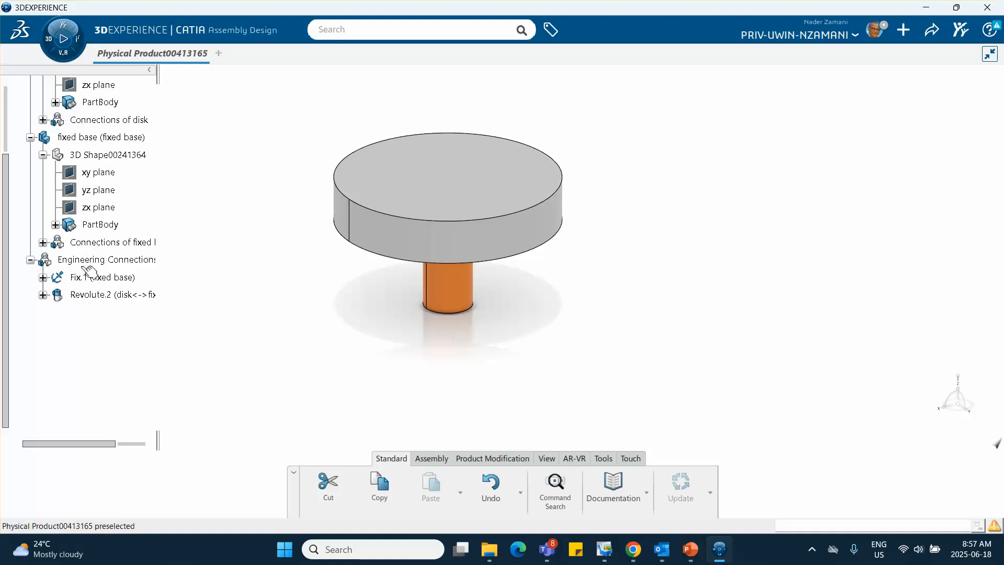
scroll(89, 270, "up", 3)
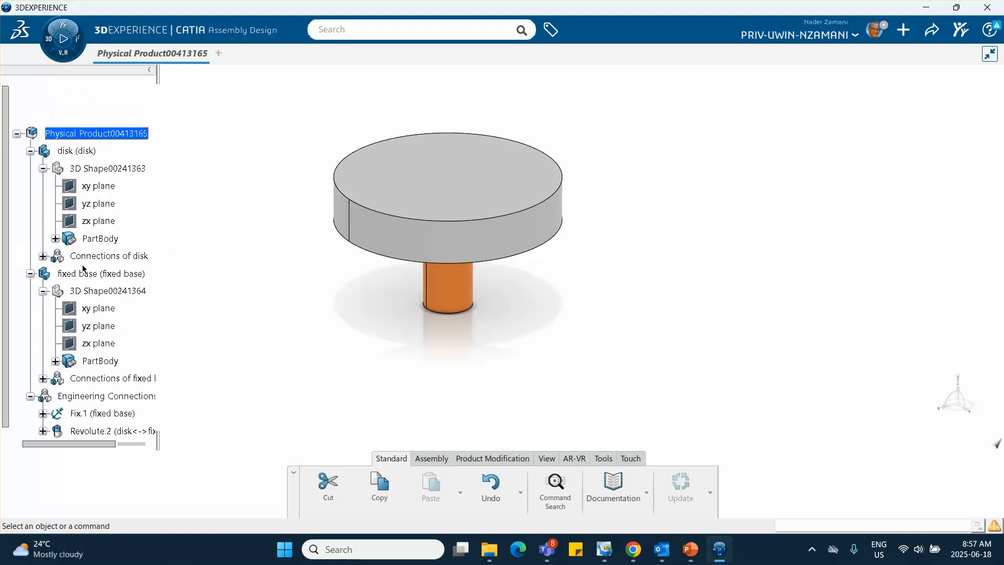
left_click(29, 151)
left_click(20, 169)
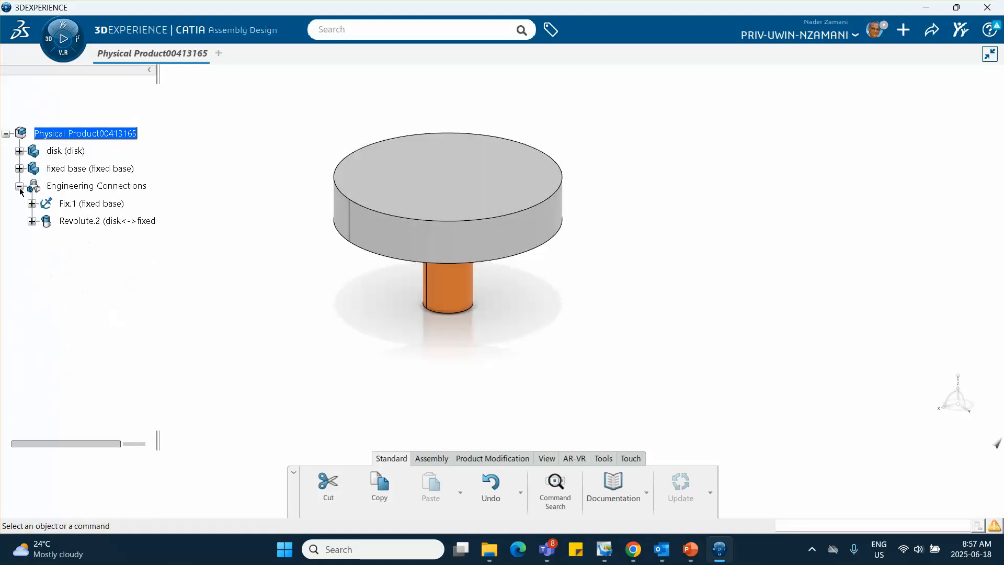
left_click(19, 186)
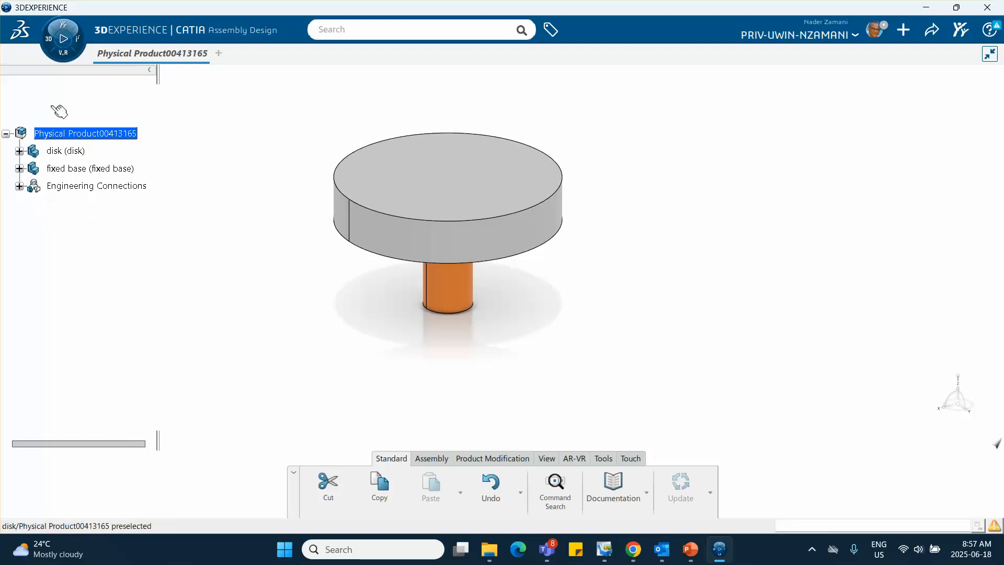
Switch to Motion Design and create a motion analysis case with a new mechanism for the physical product
left_click(49, 42)
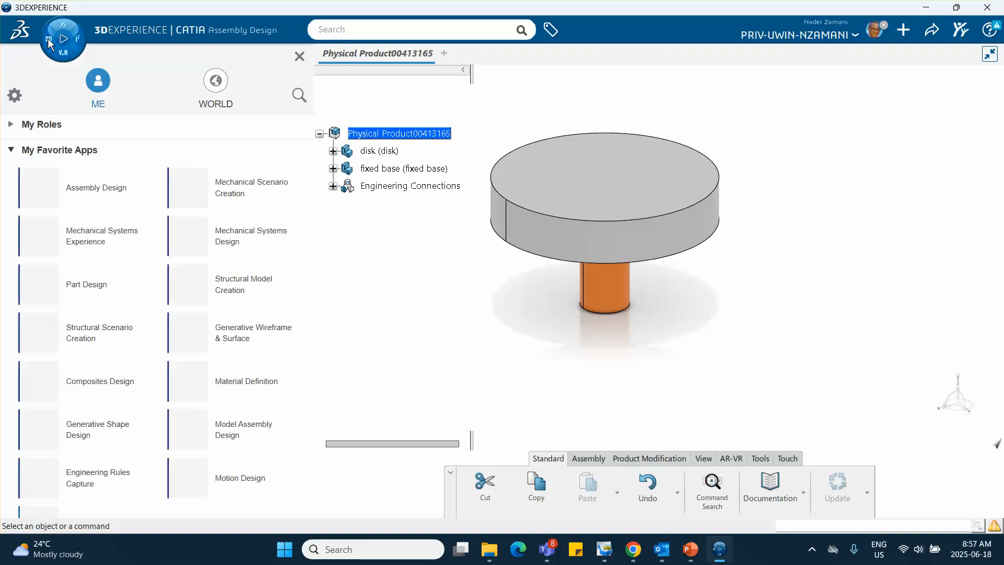
scroll(146, 225, "down", 6)
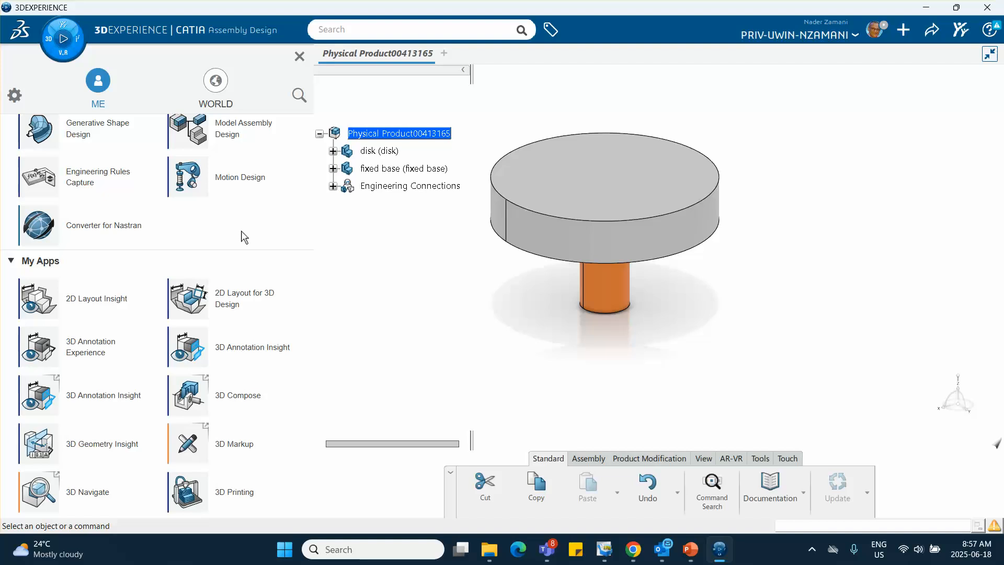
left_click(231, 179)
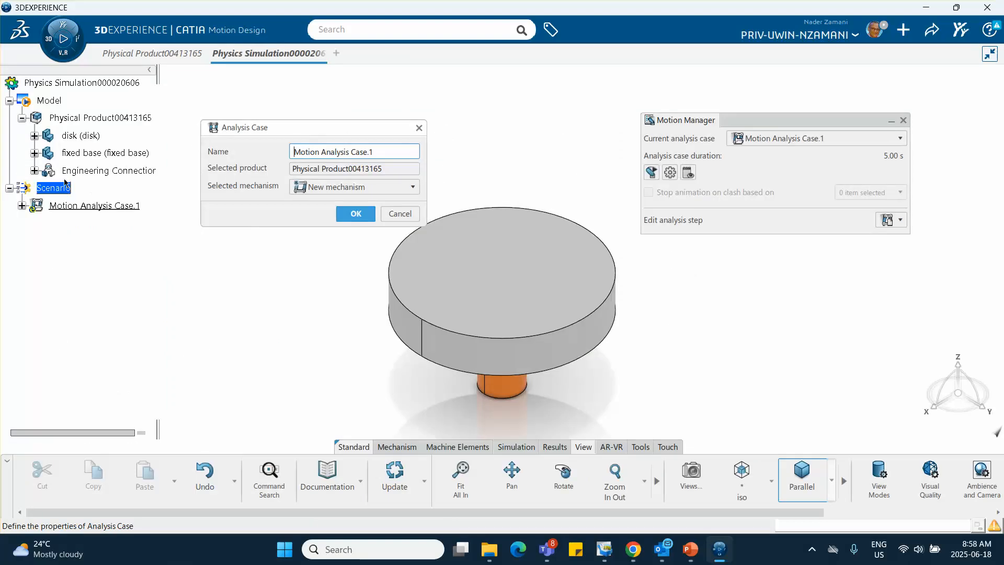
left_click(356, 215)
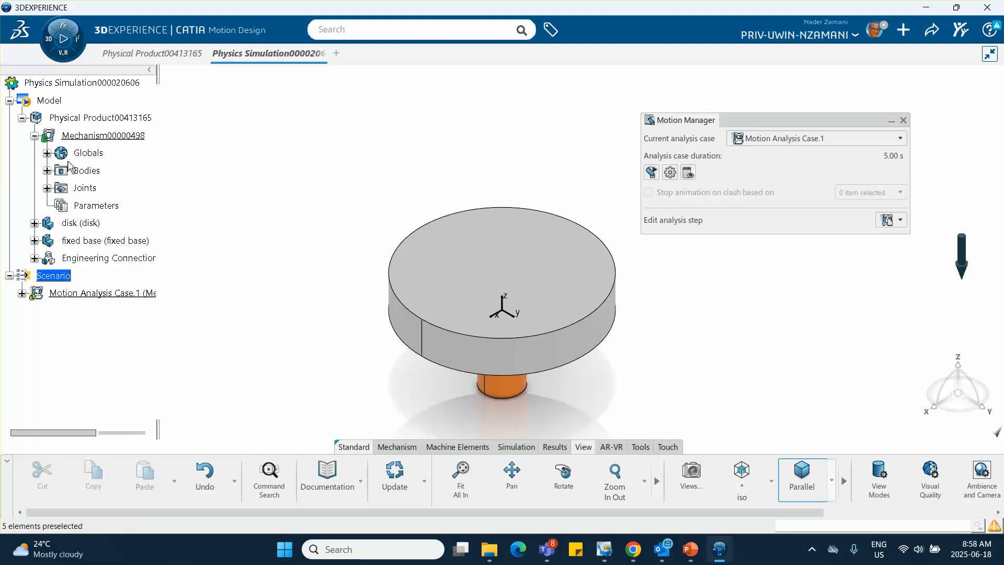
Deactivate gravity in the mechanism's Globals
left_click(46, 152)
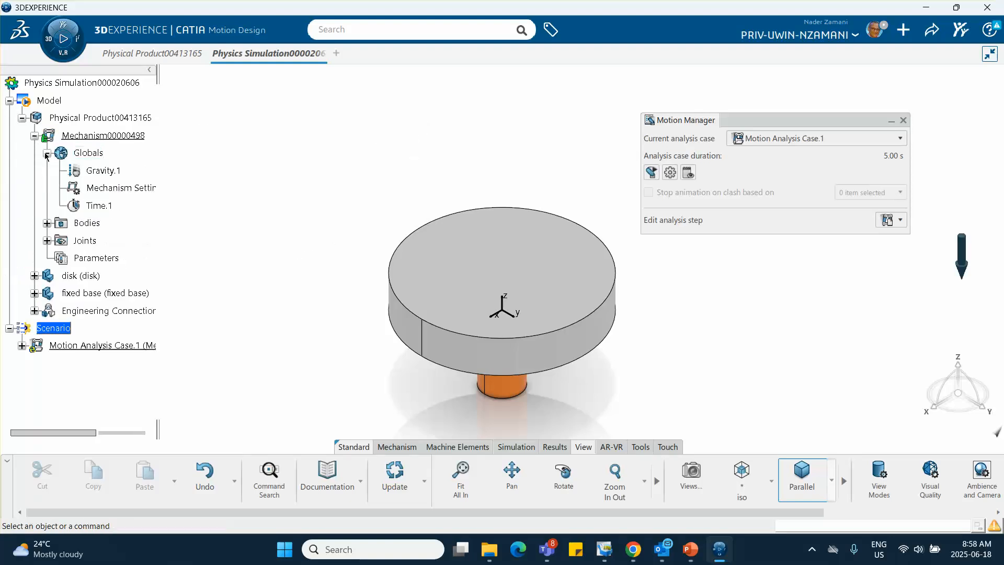
right_click(112, 171)
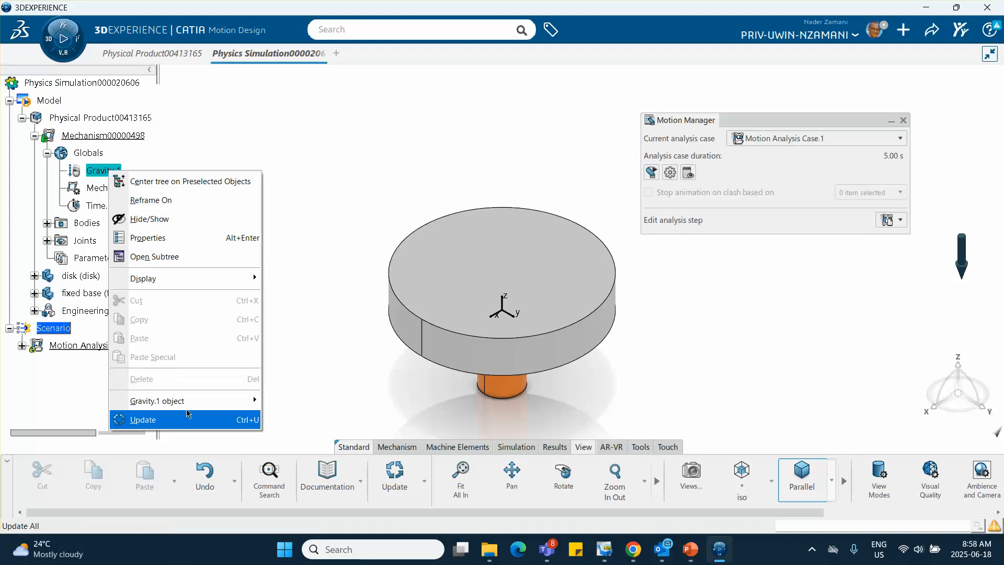
mouse_move(189, 408)
left_click(385, 133)
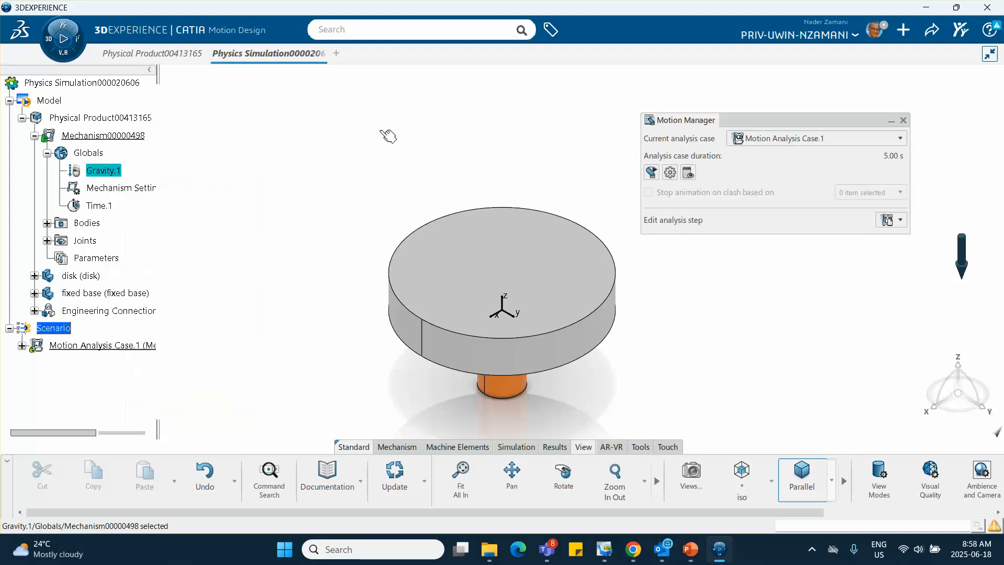
right_click(106, 173)
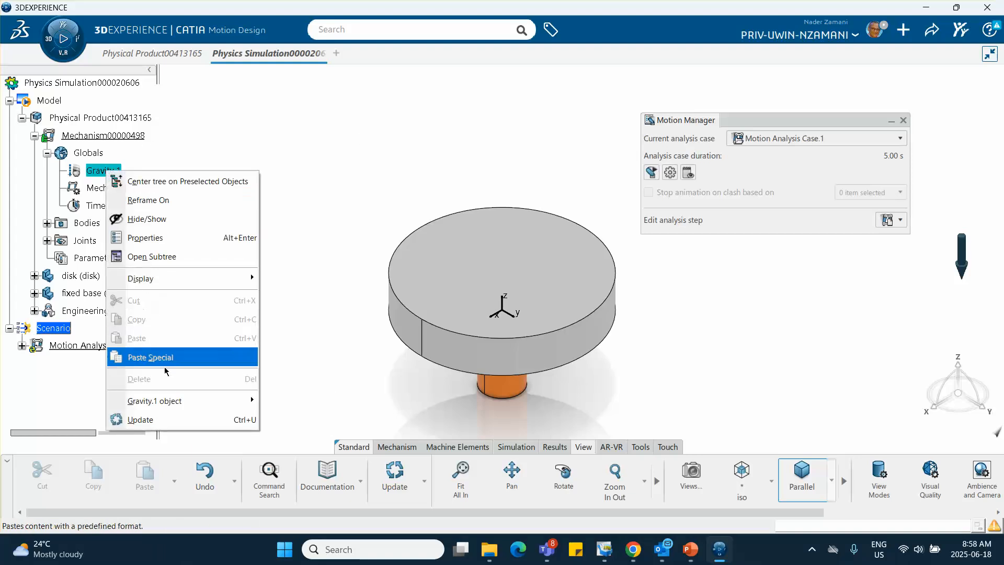
mouse_move(201, 401)
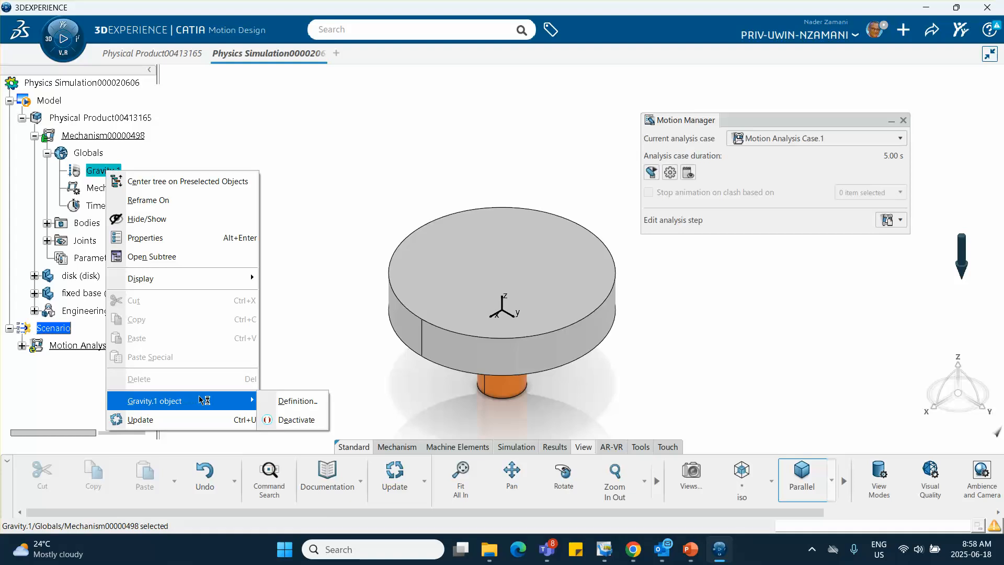
left_click(295, 419)
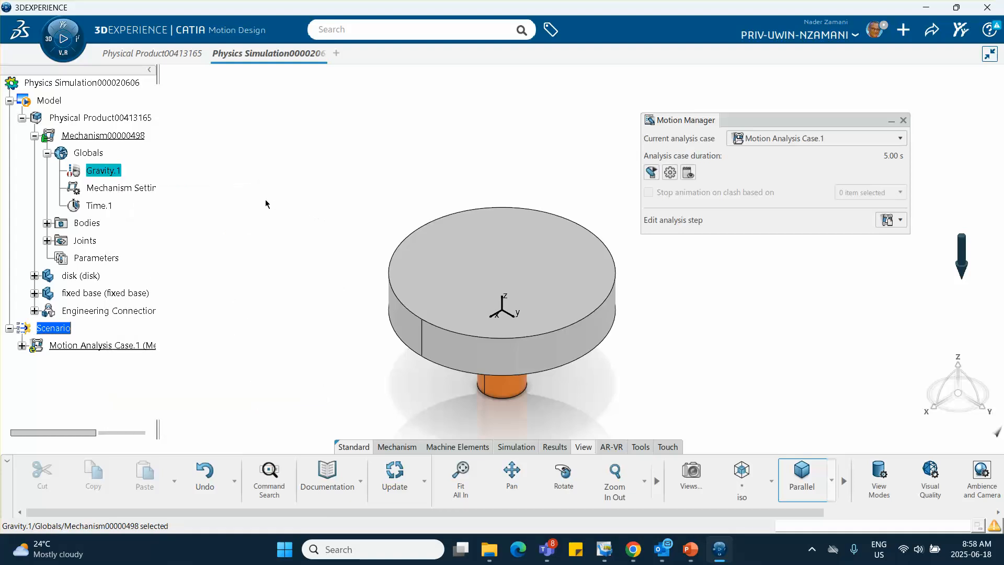
left_click(255, 179)
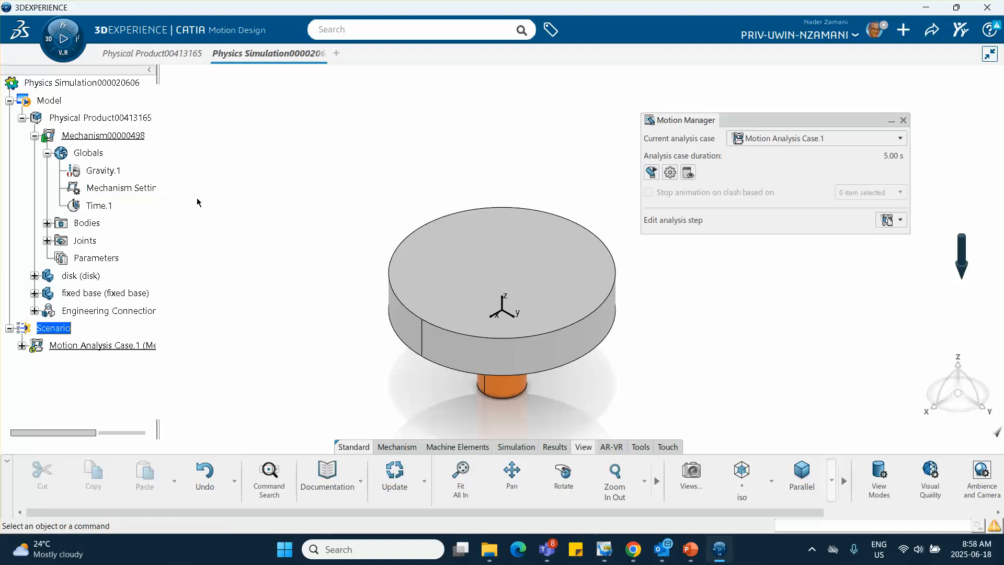
Expand the mechanism's Joints and Bodies and compare the Rigid and Rigid Massless definitions of the disk body without keeping a change
left_click(47, 240)
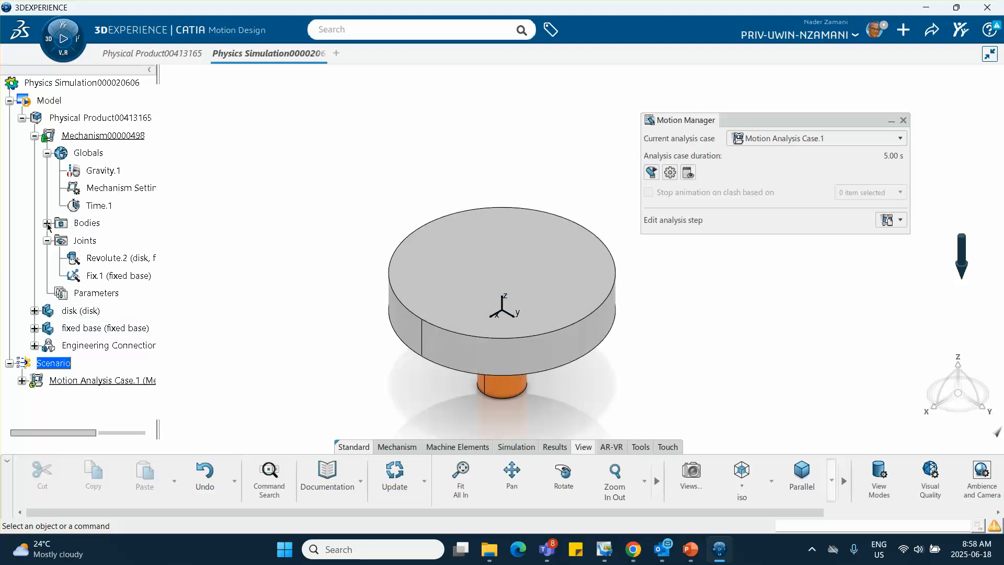
left_click(47, 224)
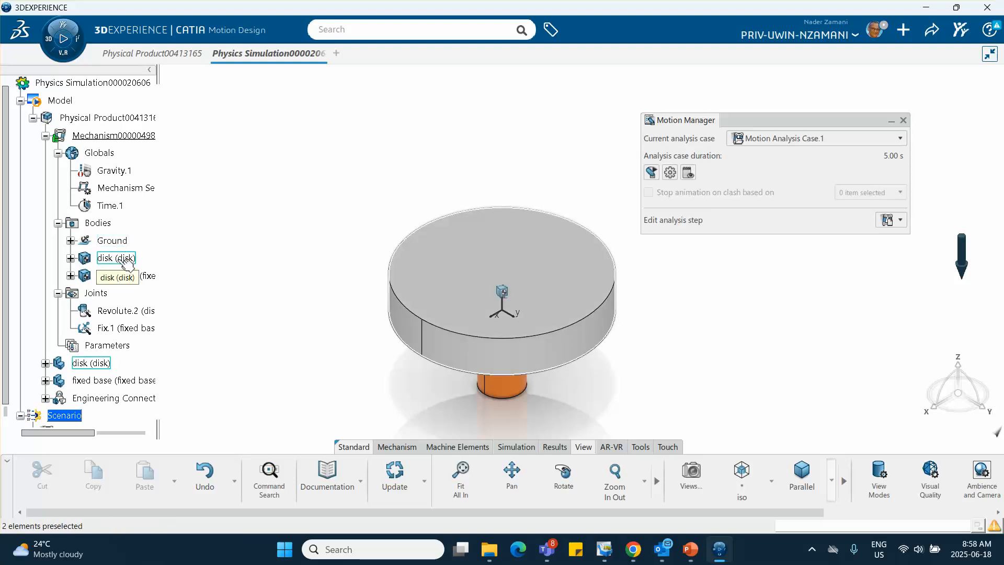
left_click(71, 258)
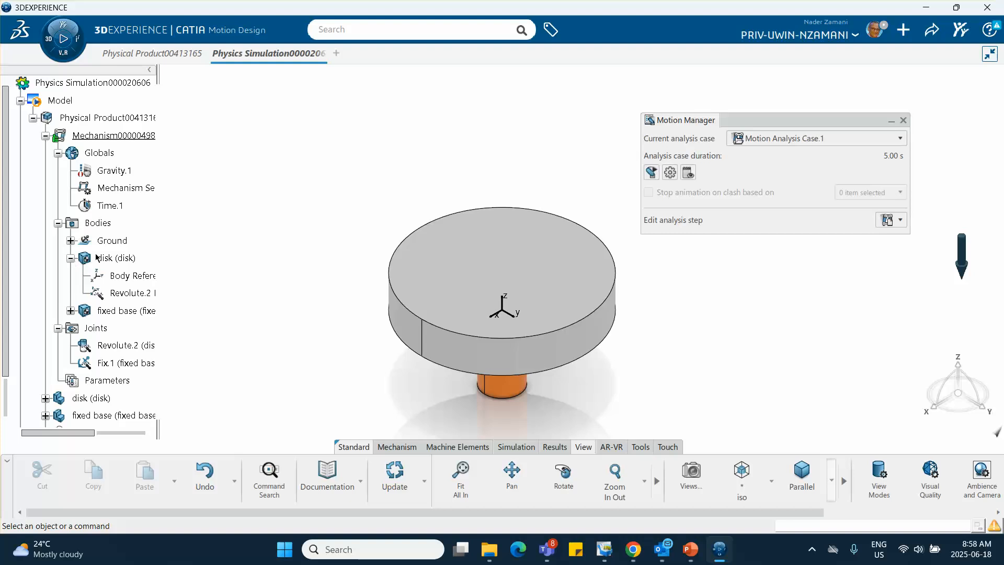
double_click(125, 258)
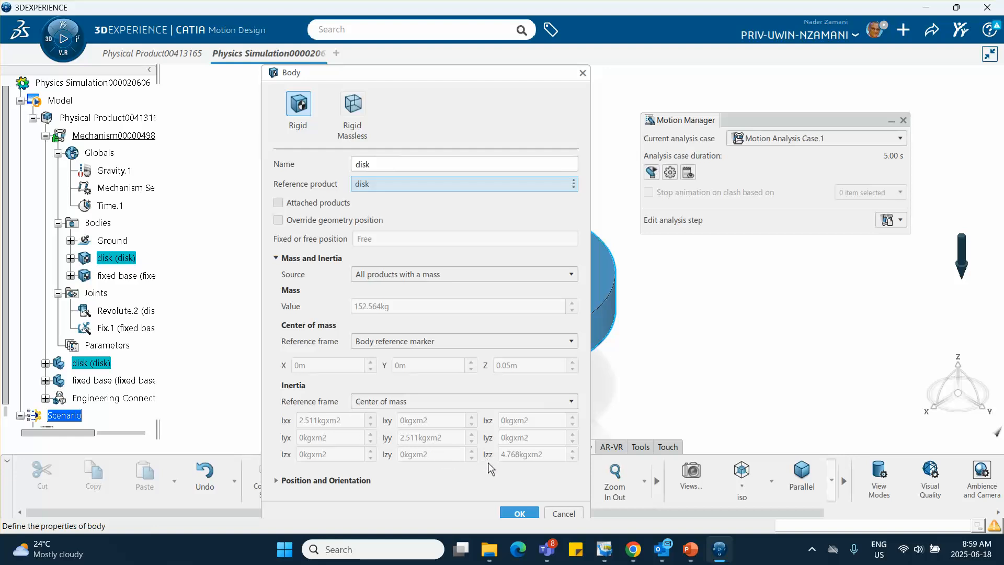
left_click(353, 106)
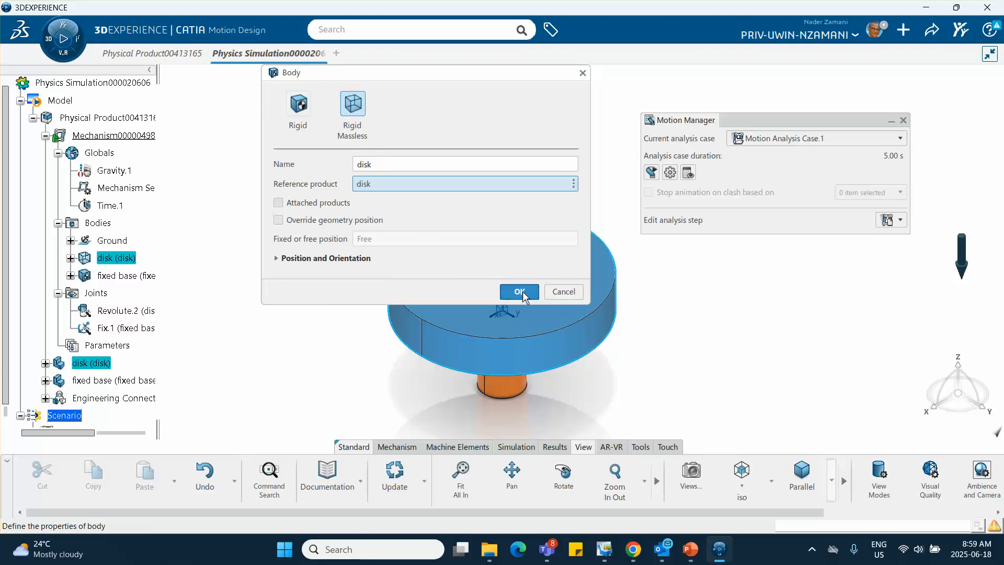
left_click(299, 105)
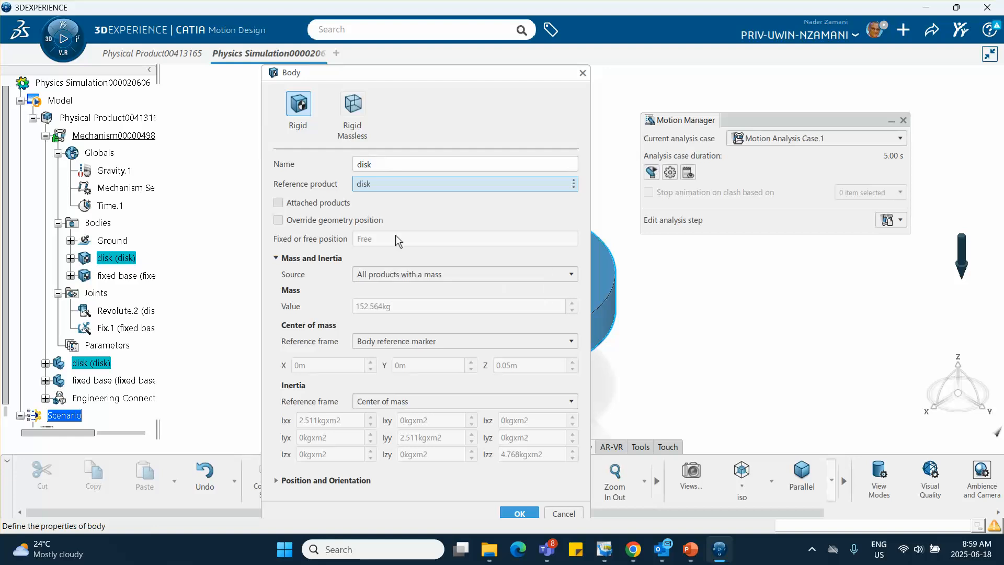
left_click(582, 76)
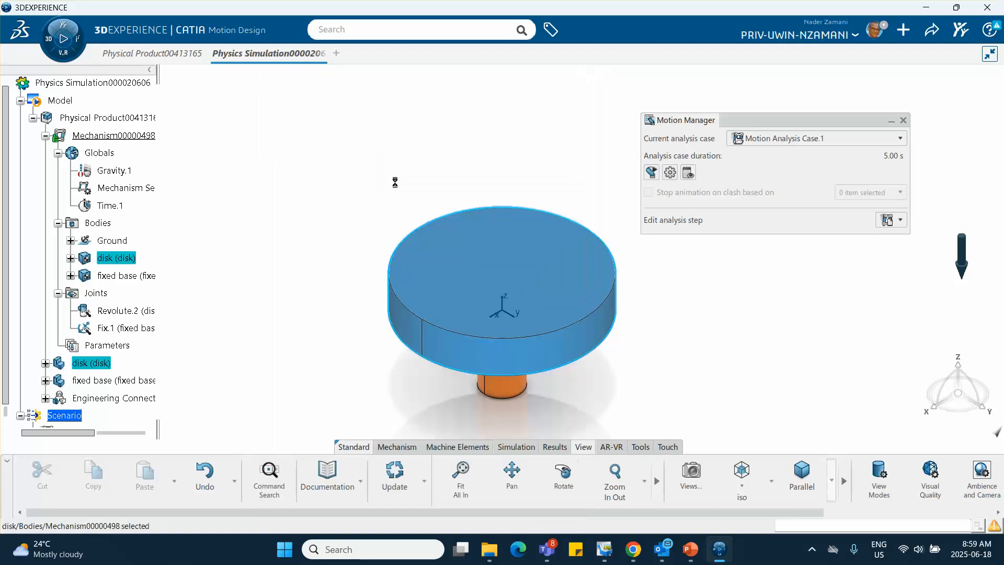
Examine the fixed base body's properties as Rigid and Rigid Massless, closing its definition without applying a change
double_click(147, 281)
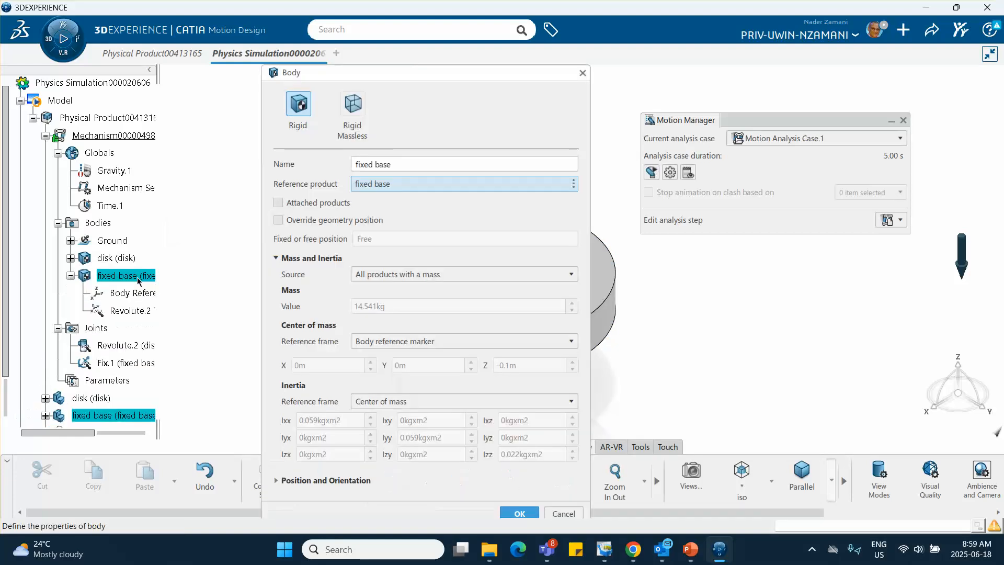
left_click(354, 108)
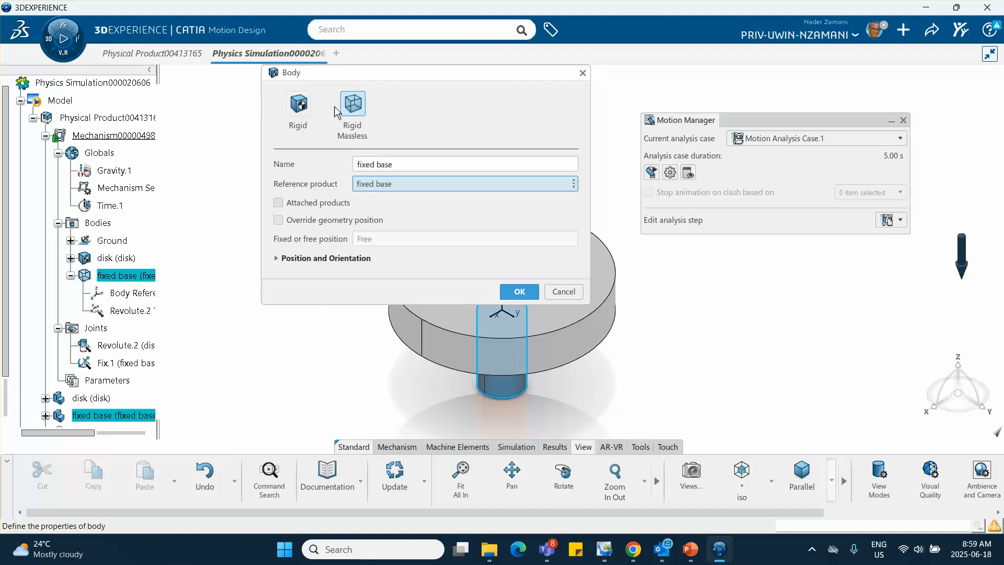
left_click(297, 112)
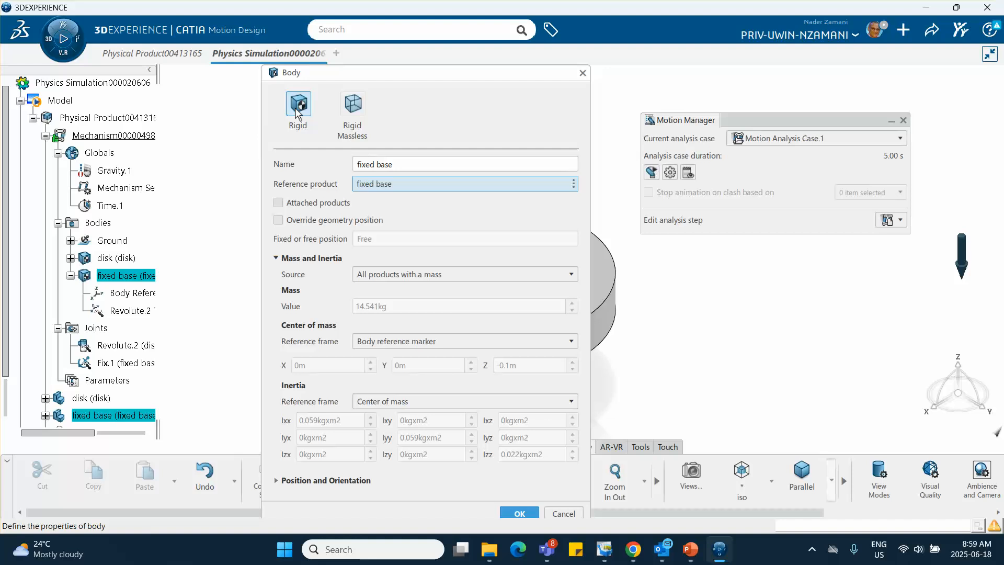
left_click(360, 112)
left_click(583, 74)
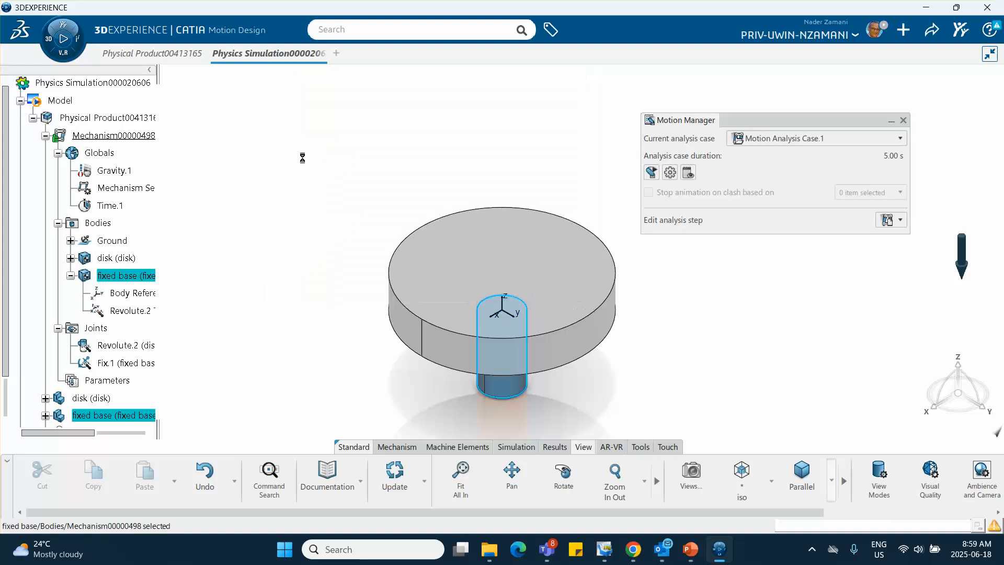
Test the revolute joint in the Kinematics Player by rotating the disk to about 21 degrees, and reset its position
left_click(287, 205)
middle_click_drag(319, 191, 262, 185)
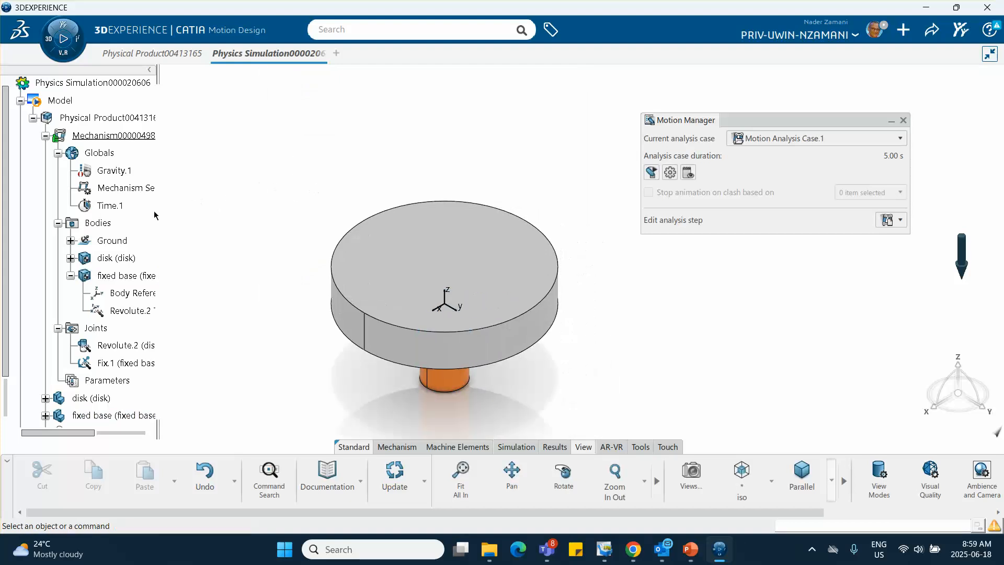
scroll(154, 212, "down", 3)
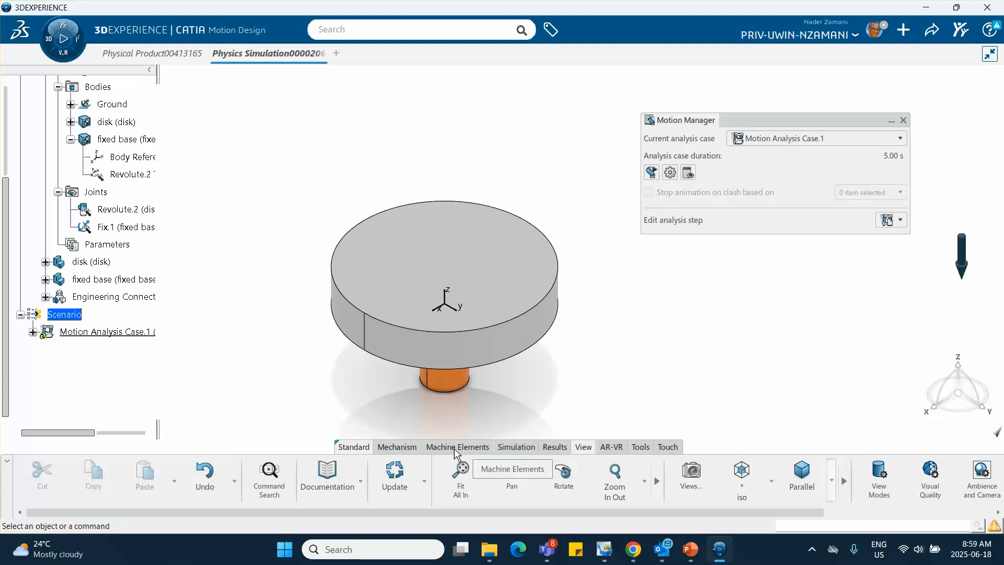
left_click(397, 447)
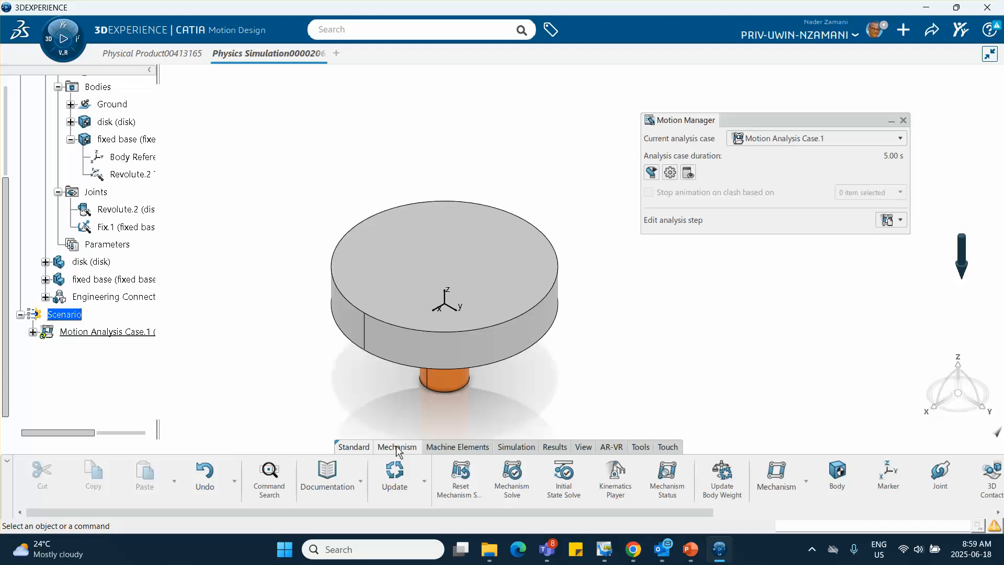
left_click(622, 488)
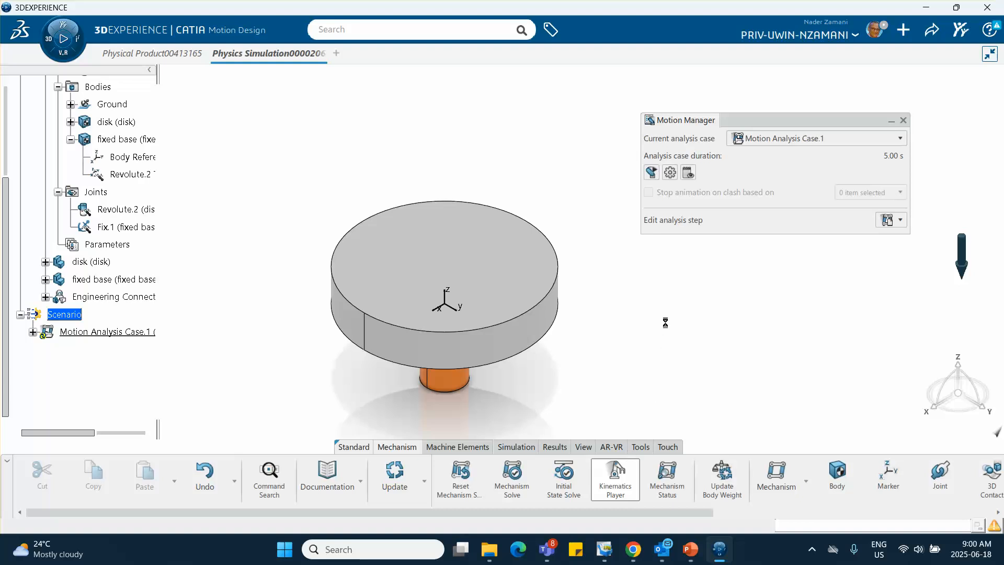
mouse_move(795, 241)
left_mouse_down()
mouse_move(831, 239)
mouse_move(778, 240)
mouse_move(847, 241)
mouse_move(791, 242)
mouse_move(804, 250)
left_mouse_up()
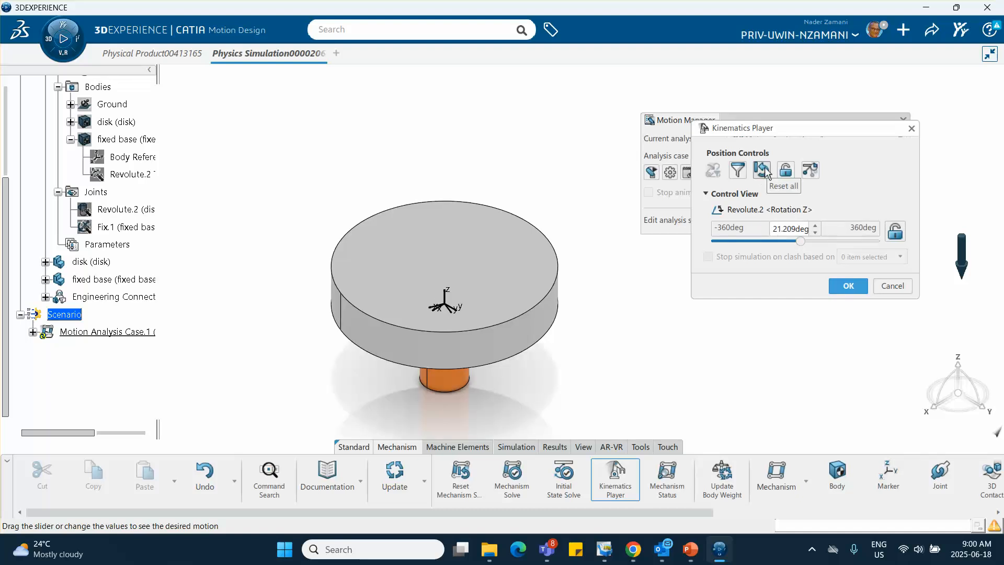
left_click(763, 172)
left_click(848, 286)
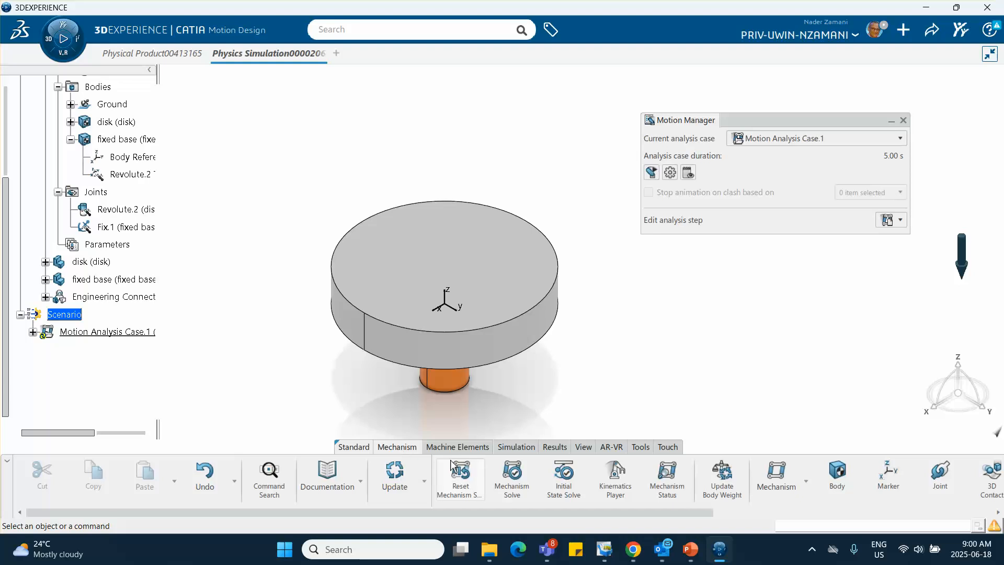
Apply an action-only torque load to the disk at its Body Reference Marker with a constant Torque Z of 200 Nxm
scroll(460, 478, "down", 5)
scroll(460, 479, "down", 1)
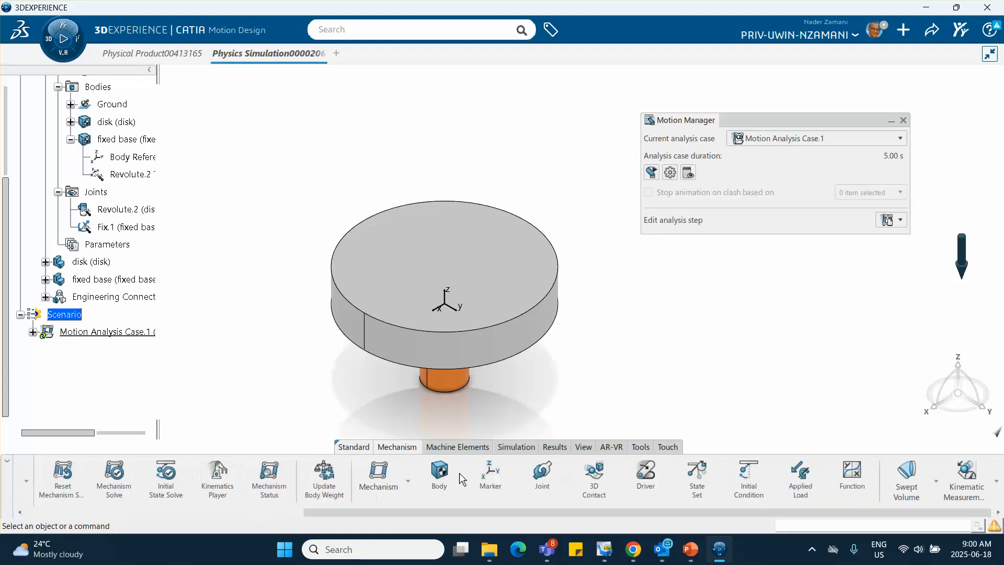
left_click(798, 485)
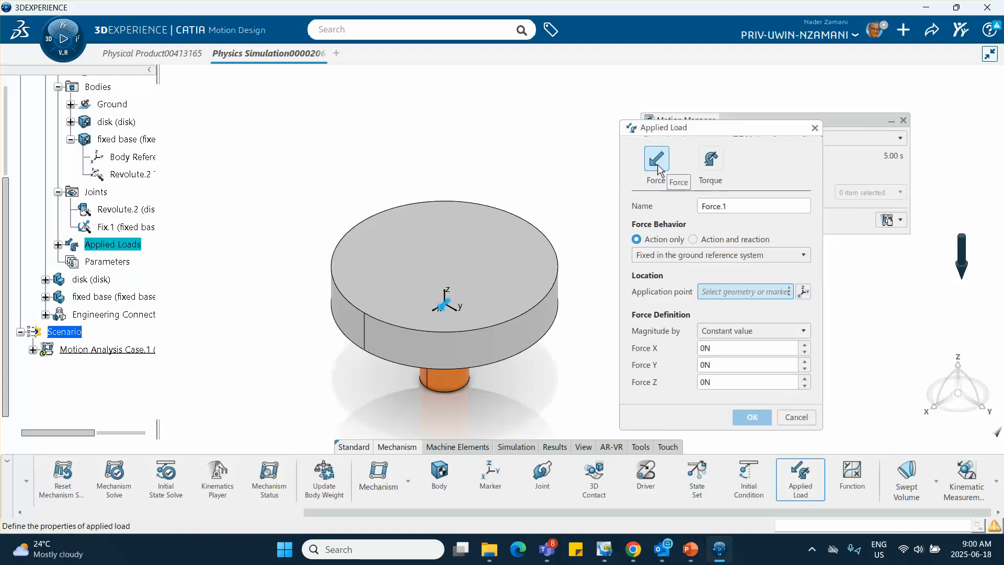
left_click(709, 166)
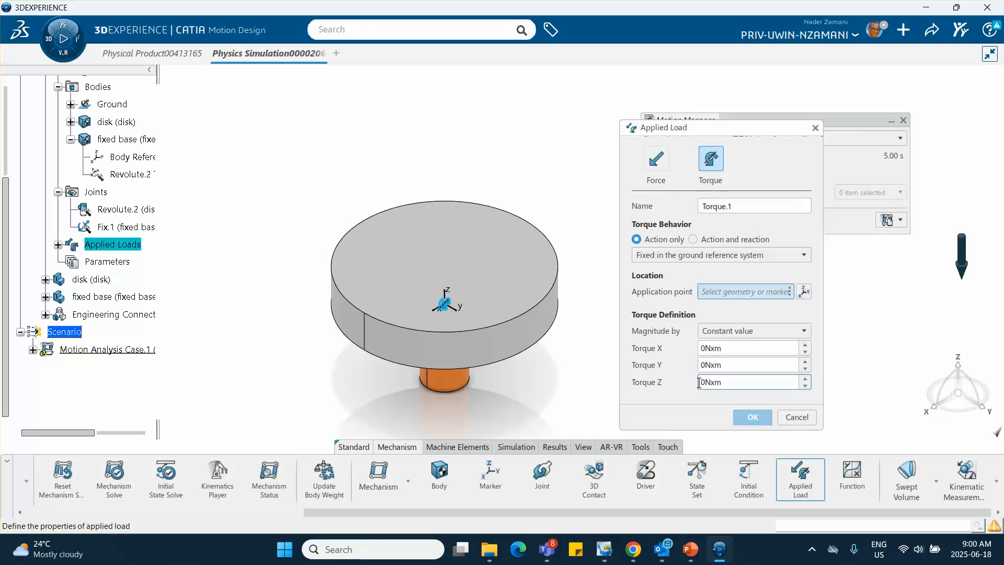
type("20")
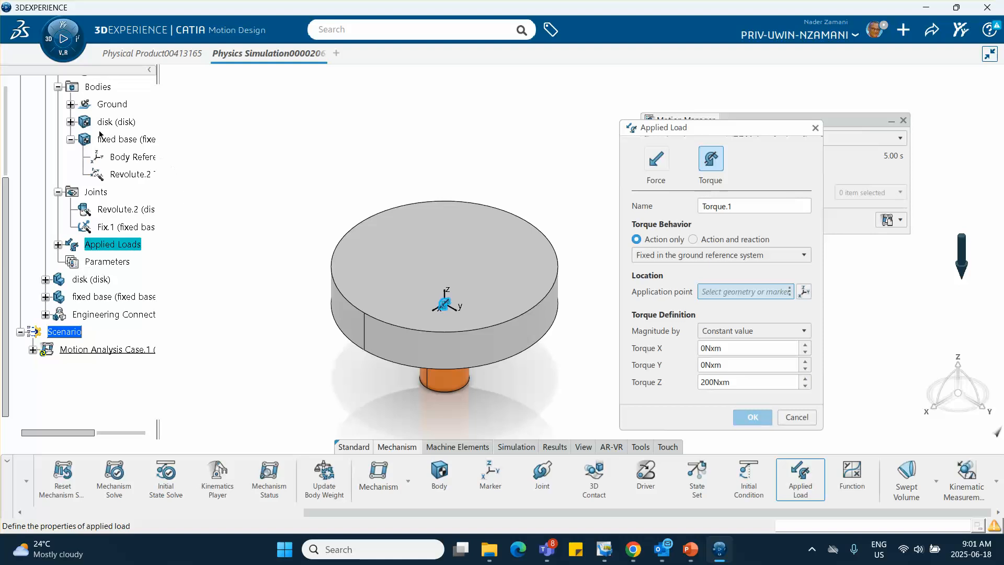
left_click(70, 122)
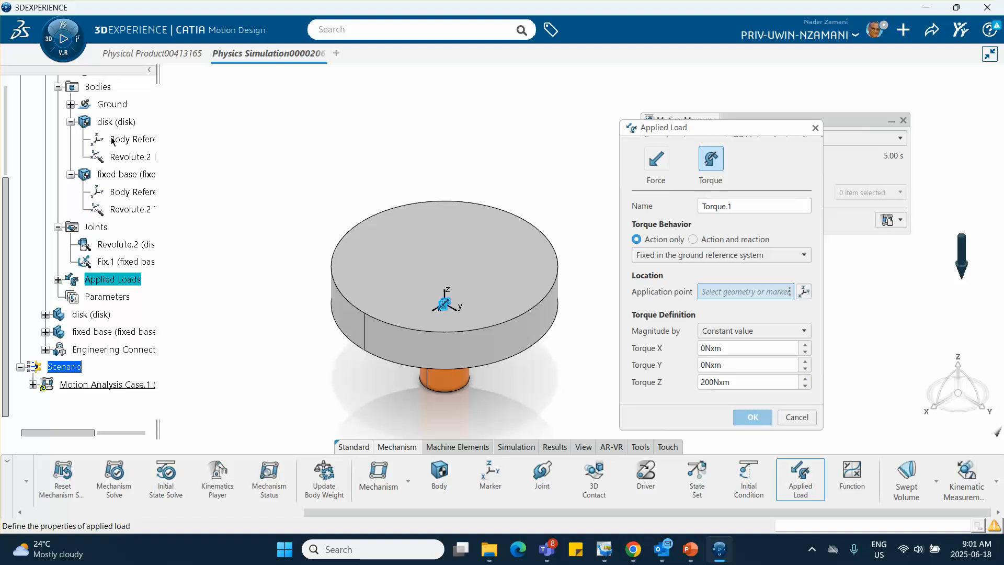
left_click(149, 143)
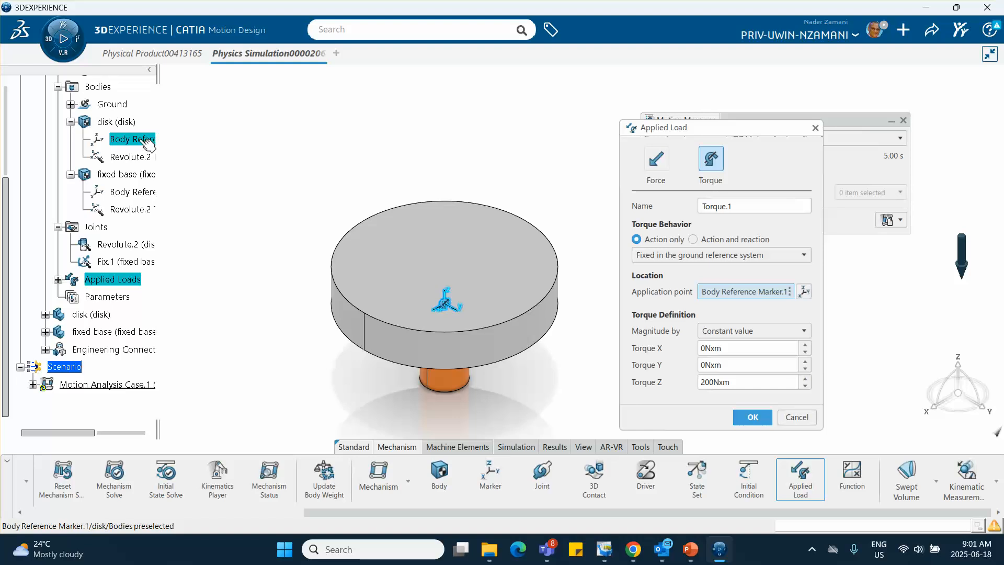
left_click(753, 416)
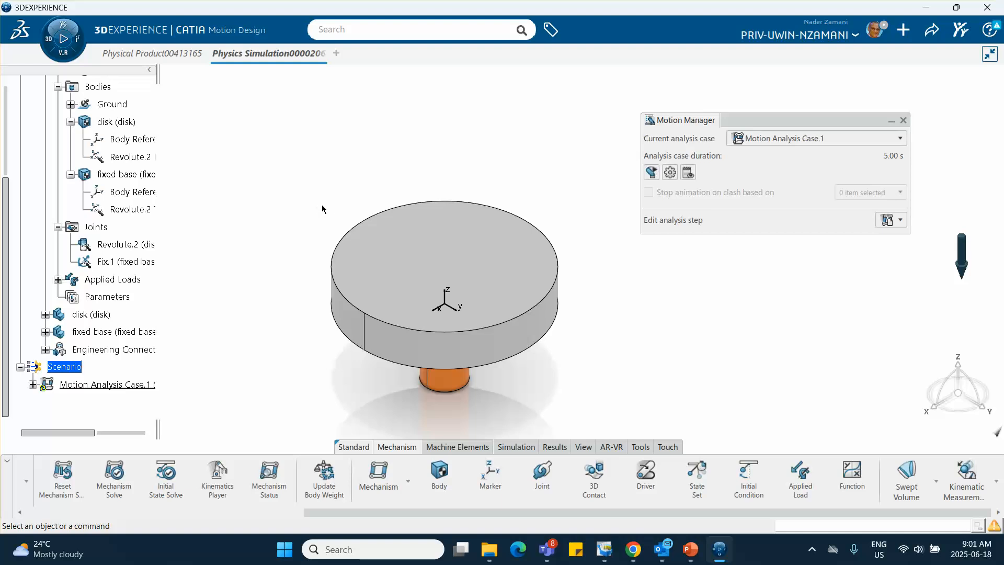
Run the current motion analysis case and expand its Result branch down to the dynamic step
middle_click_drag(469, 350, 441, 322)
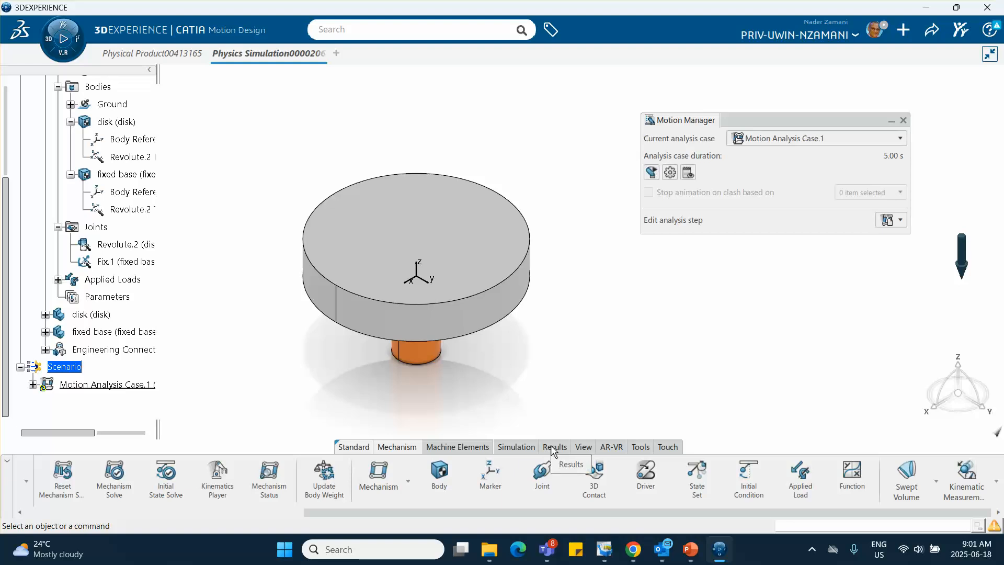
left_click(516, 447)
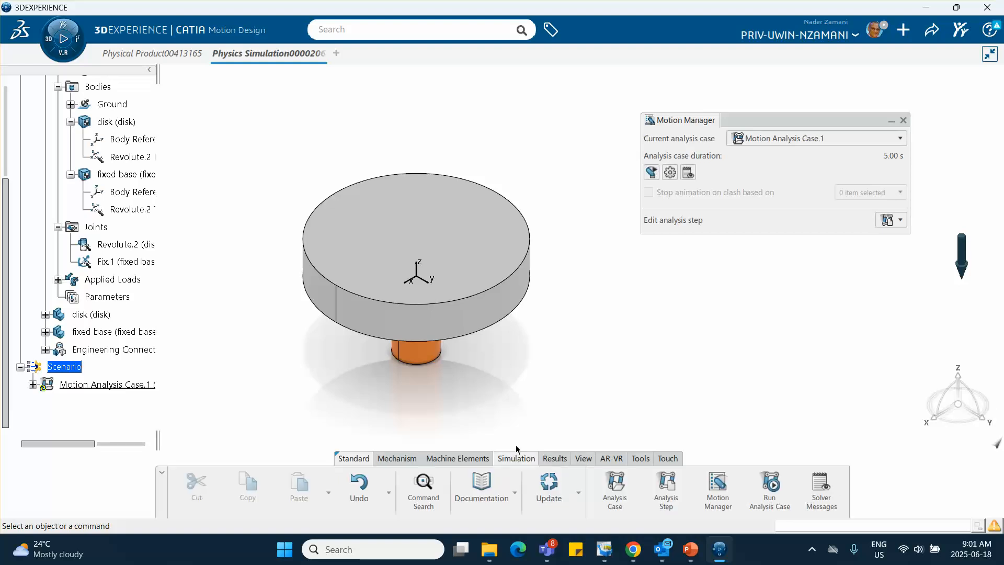
left_click(770, 487)
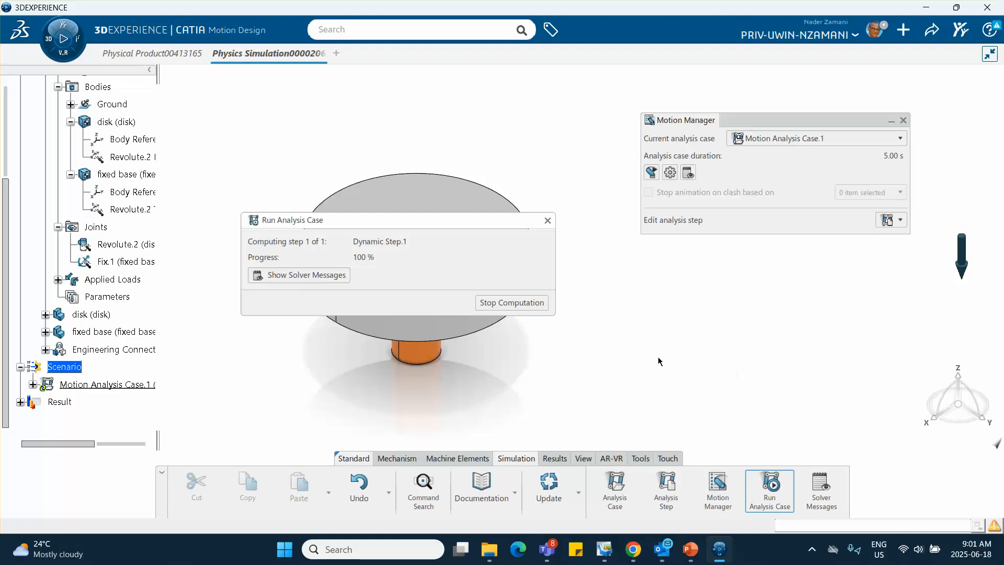
left_click(548, 220)
scroll(48, 325, "down", 2)
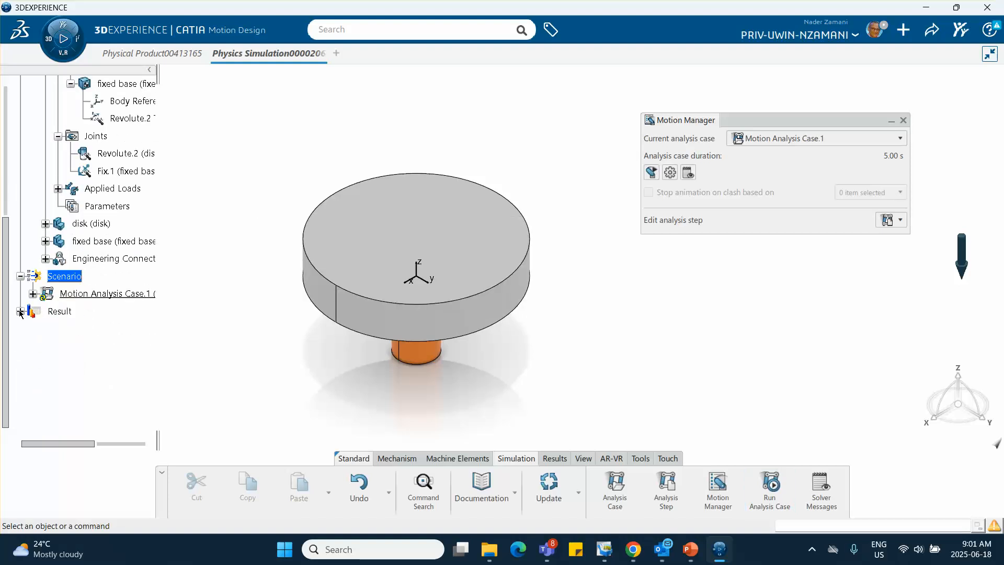
left_click(20, 311)
left_click(32, 328)
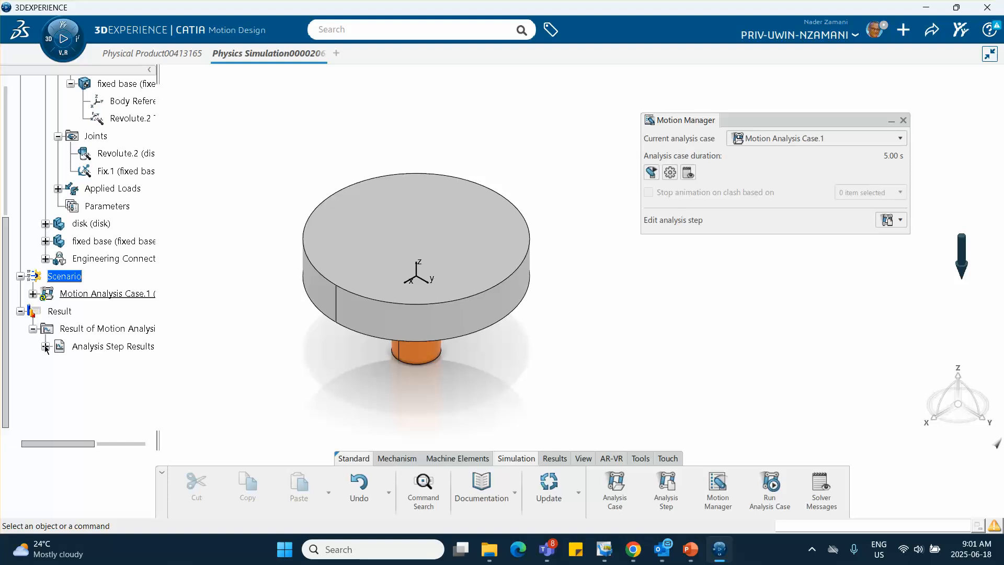
left_click(46, 346)
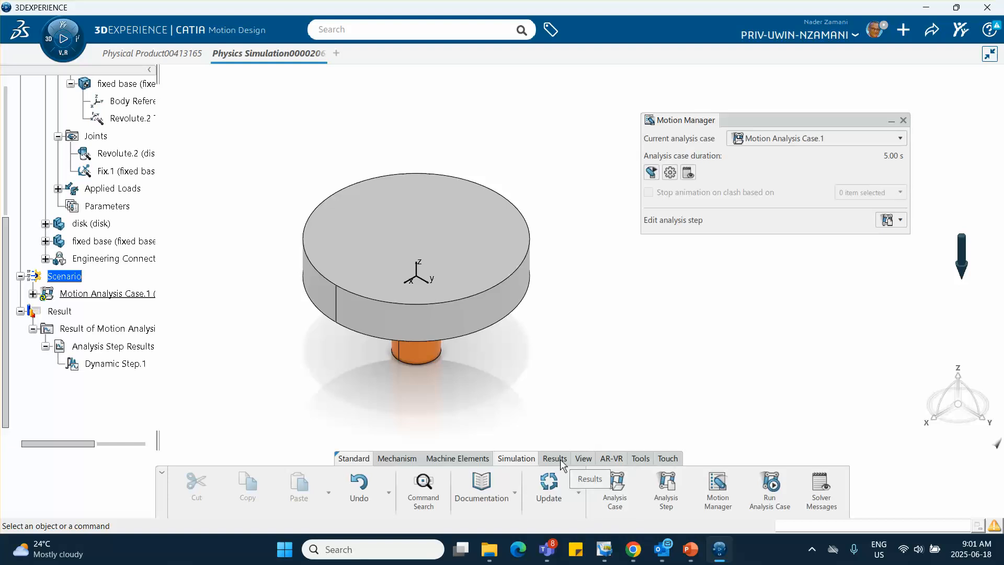
Plot the disk's Z angular velocity from Dynamic Step.1 in a 2D plot, and discard the plot after inspecting the curve
left_click(554, 458)
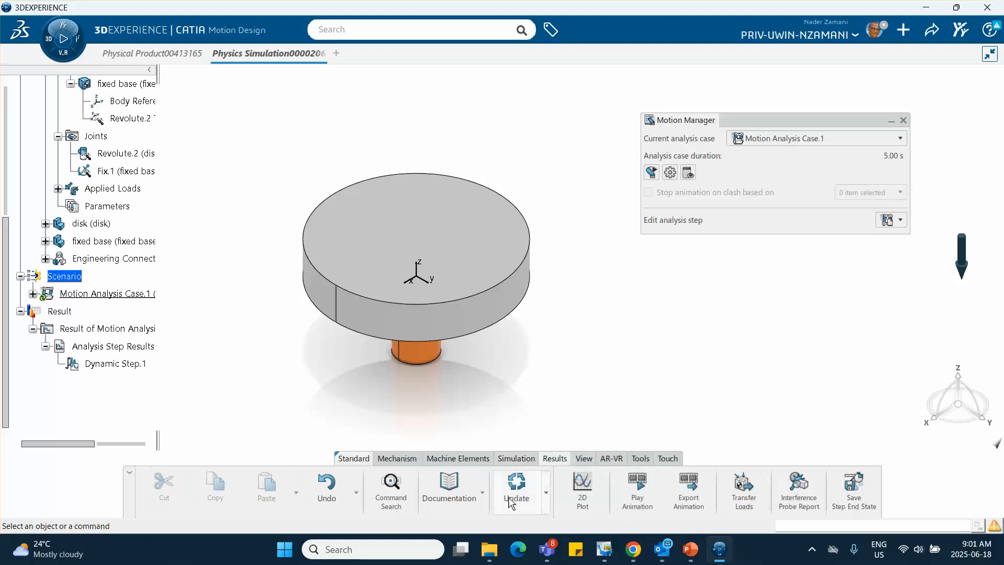
left_click(582, 482)
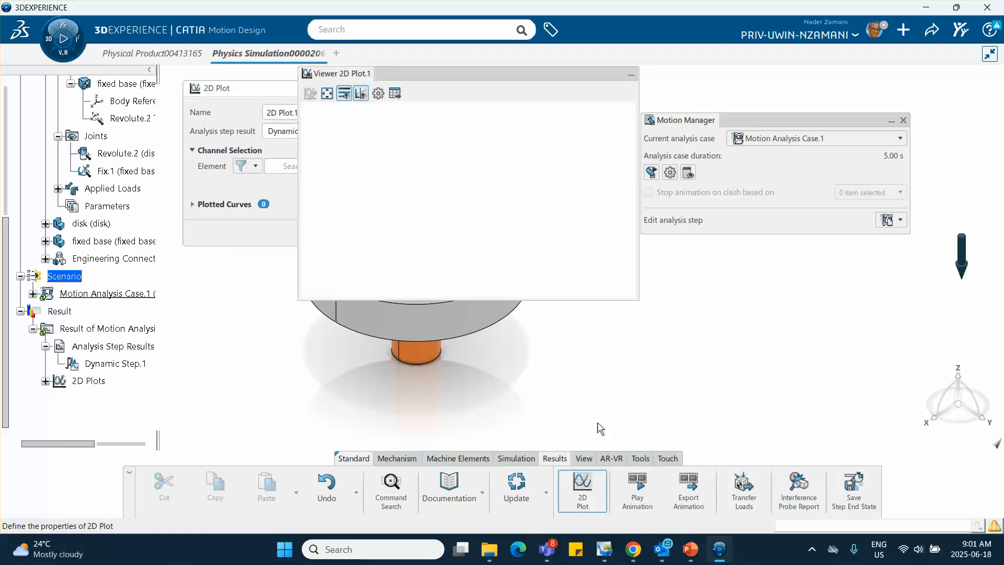
left_click_drag(476, 79, 741, 177)
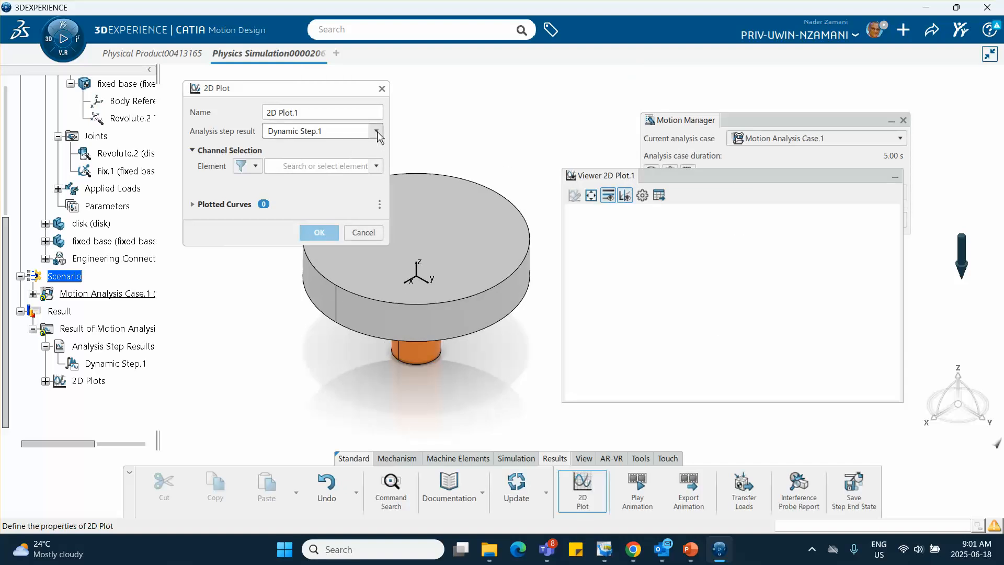
left_click(377, 165)
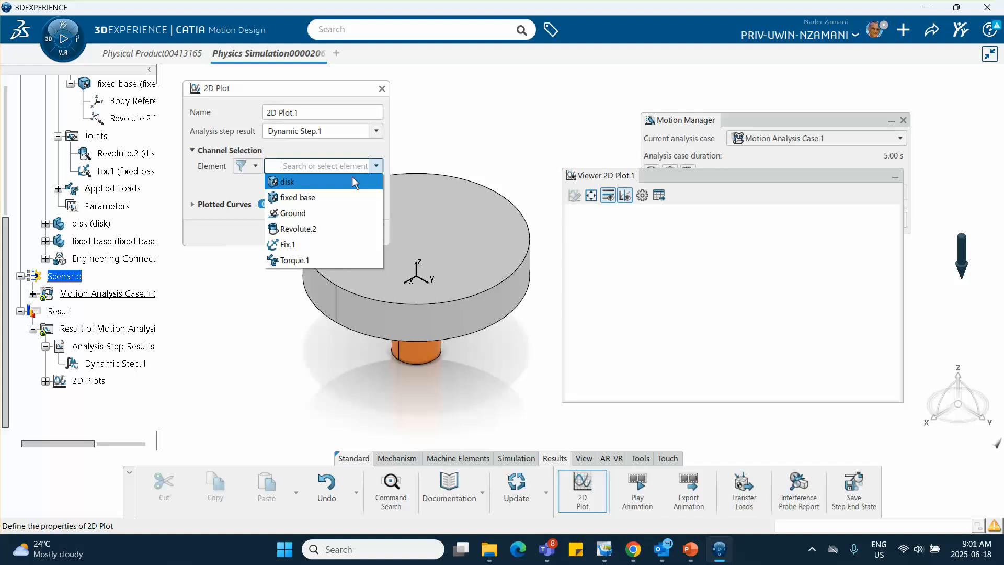
left_click(376, 166)
left_click(376, 165)
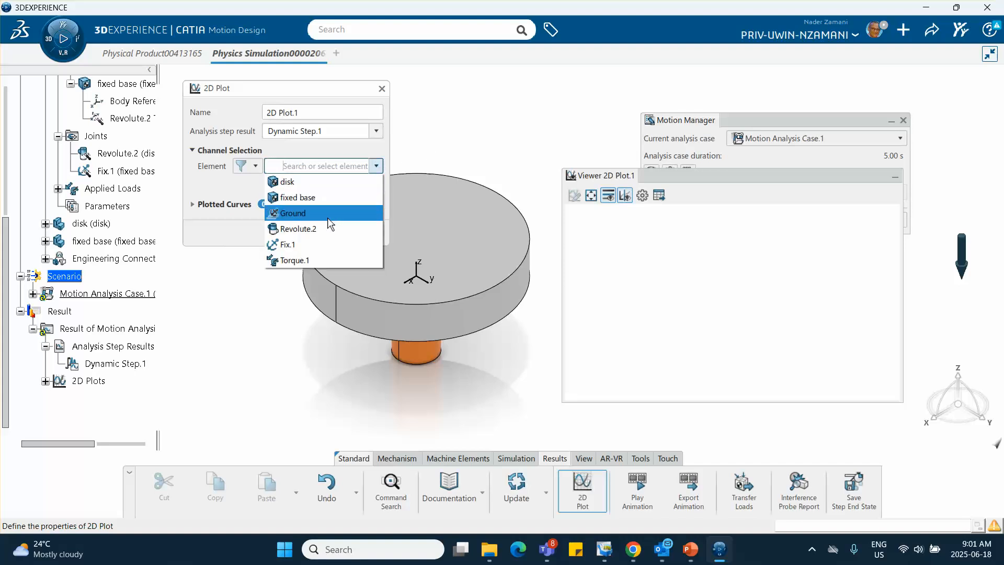
left_click(287, 182)
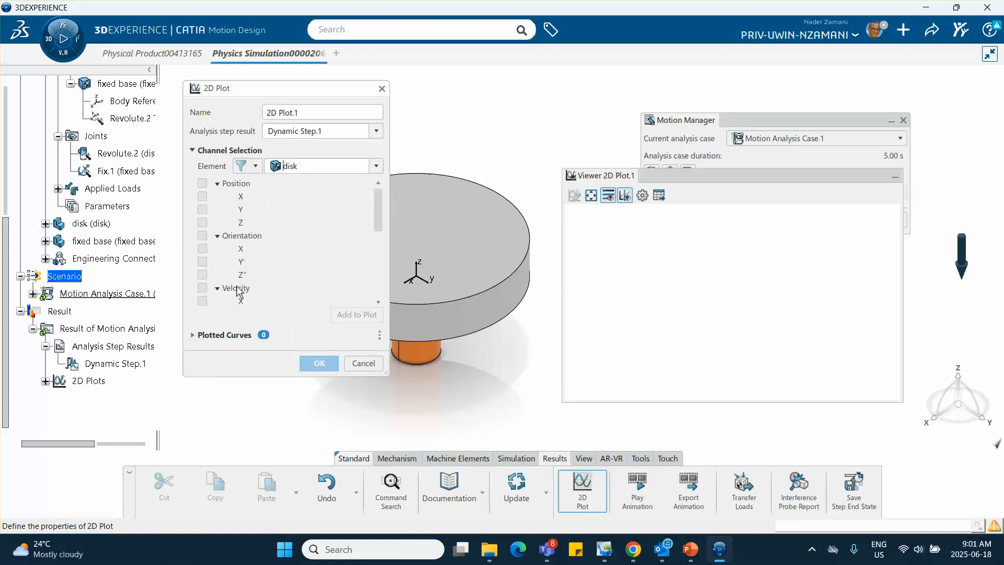
scroll(238, 298, "down", 2)
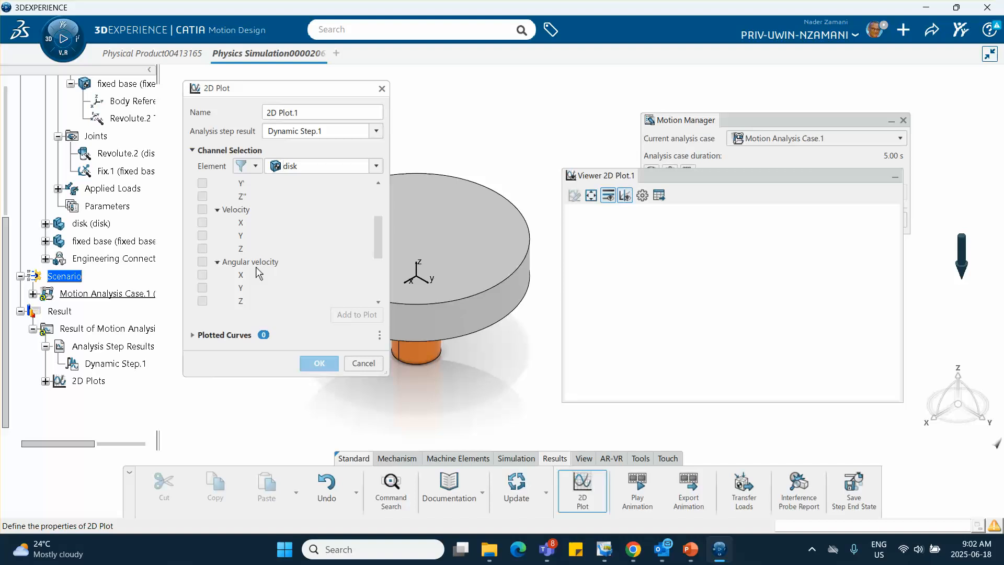
scroll(255, 267, "down", 1)
left_click(202, 281)
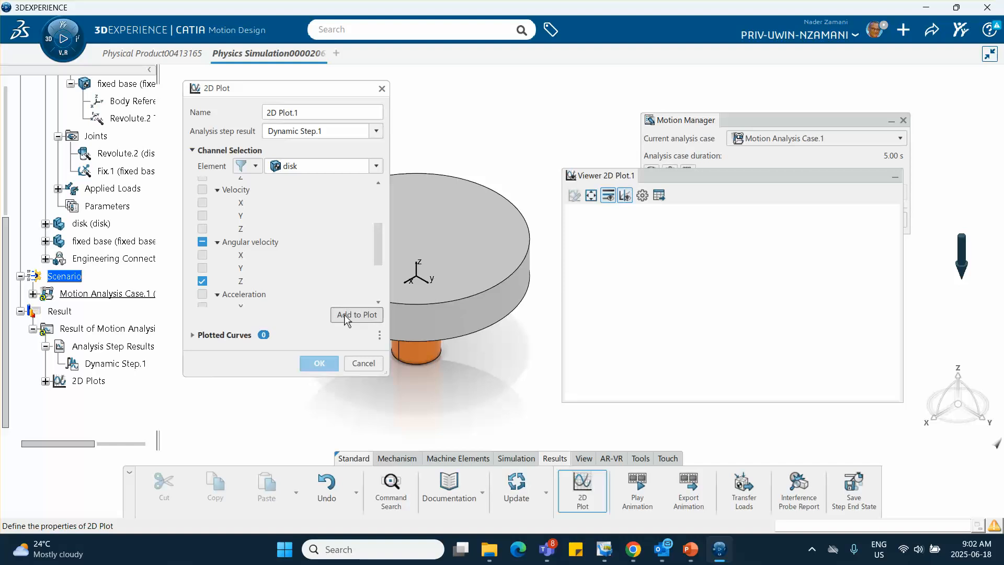
left_click(344, 315)
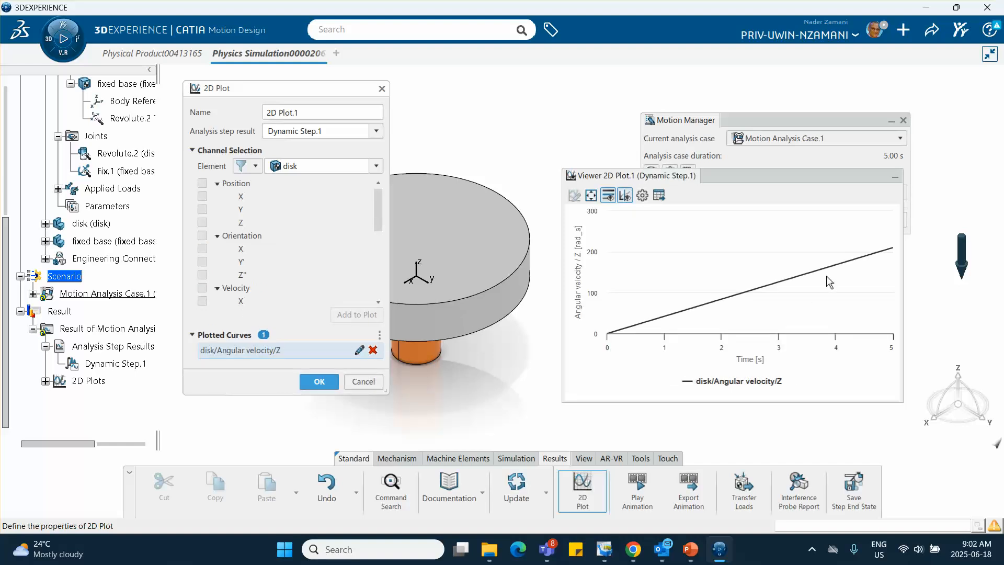
mouse_move(894, 250)
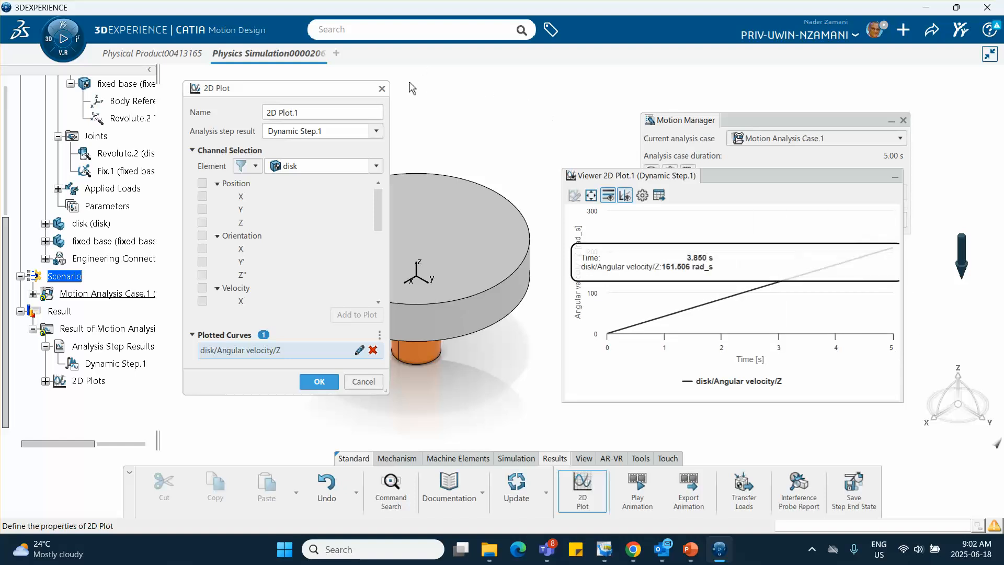
left_click(381, 89)
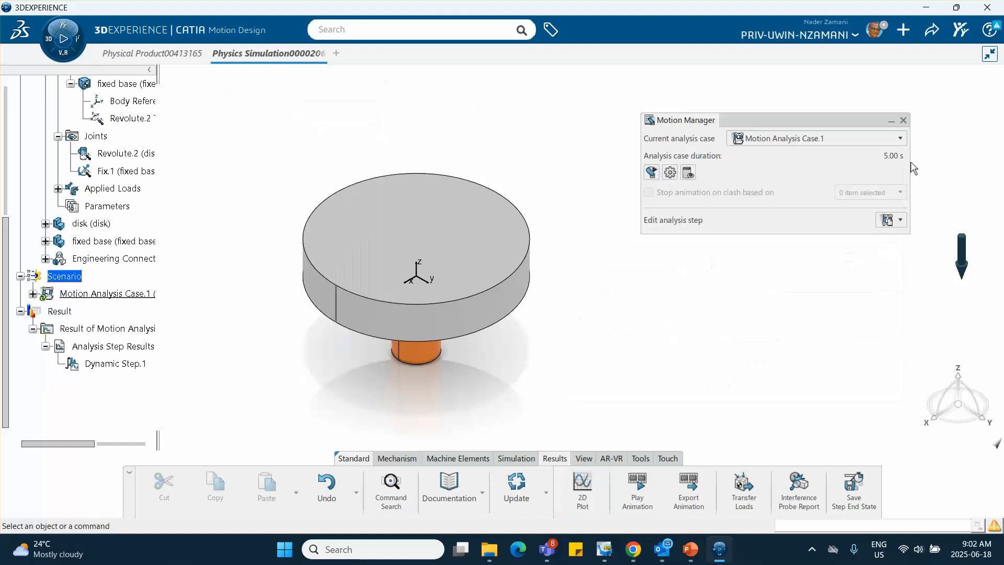
Close the Motion Manager and set the duration of Dynamic Step.1 in the analysis case to 10 s
left_click(902, 121)
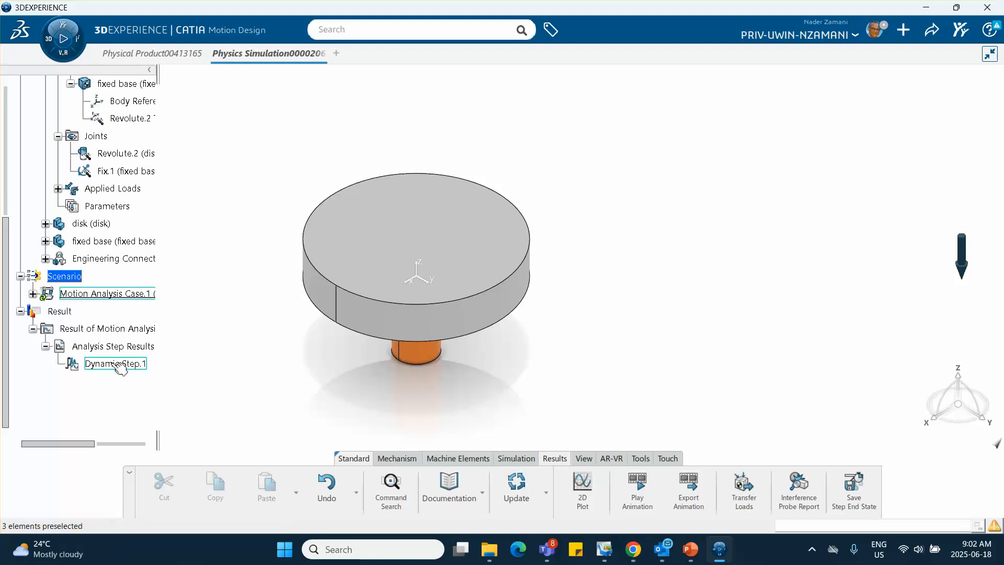
left_click(32, 294)
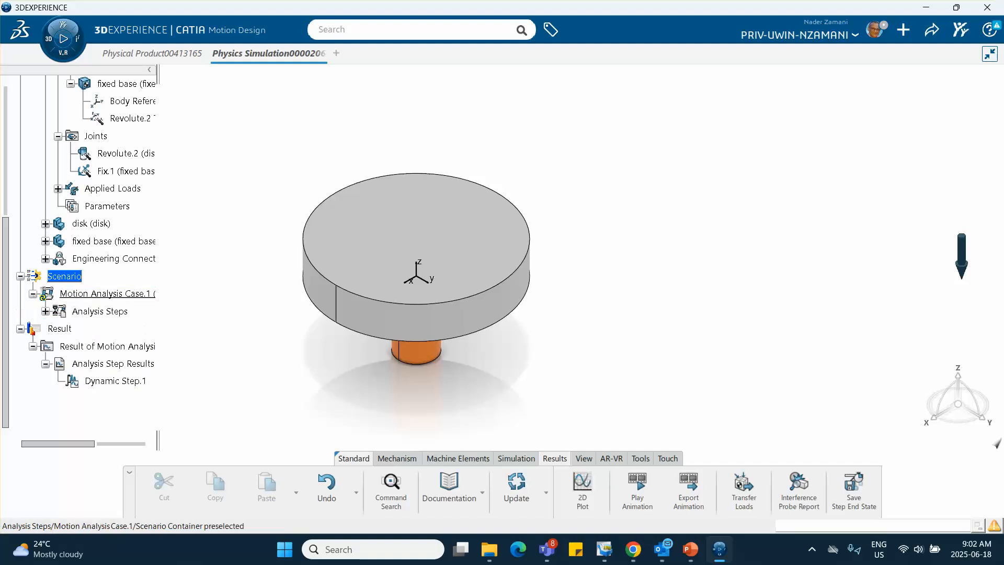
left_click(46, 311)
double_click(91, 329)
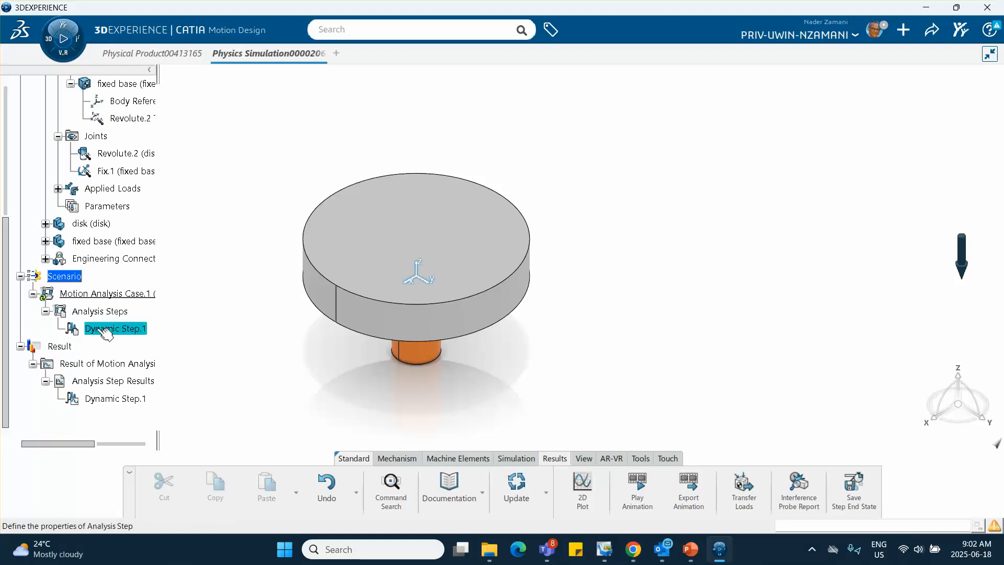
double_click(472, 218)
type("10s")
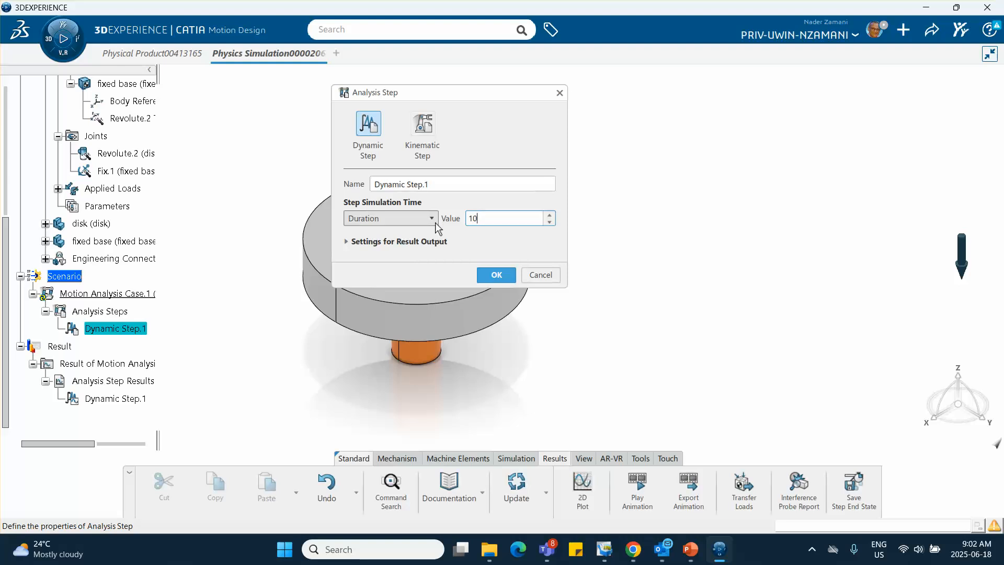
left_click(498, 276)
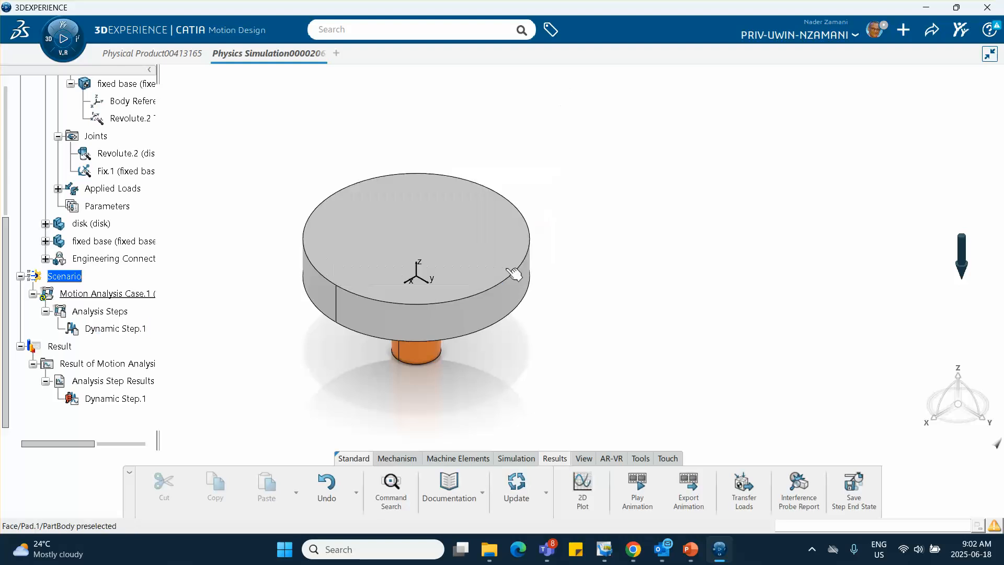
Run the current motion analysis case with the 10 s step and close the computation report
left_click(521, 460)
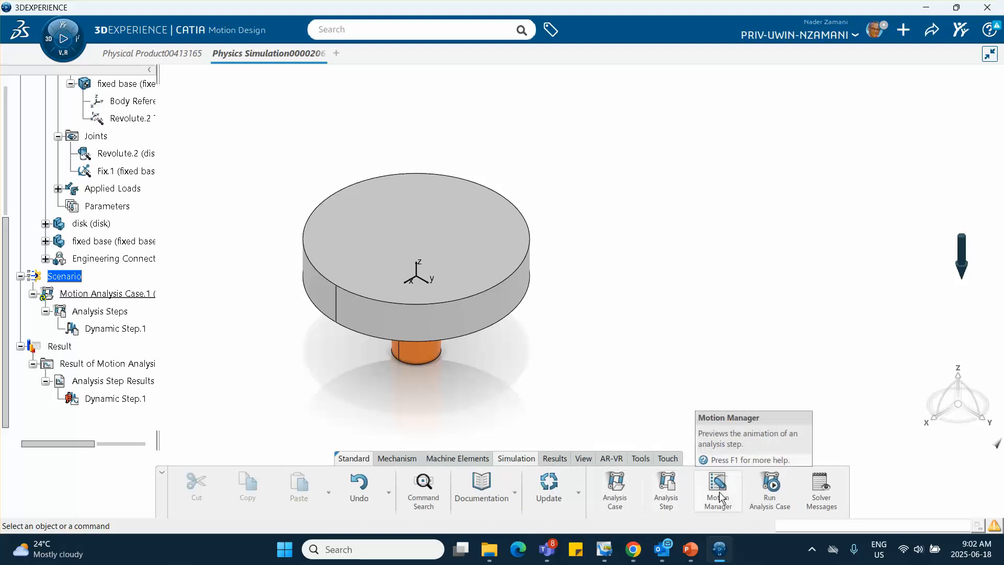
left_click(770, 489)
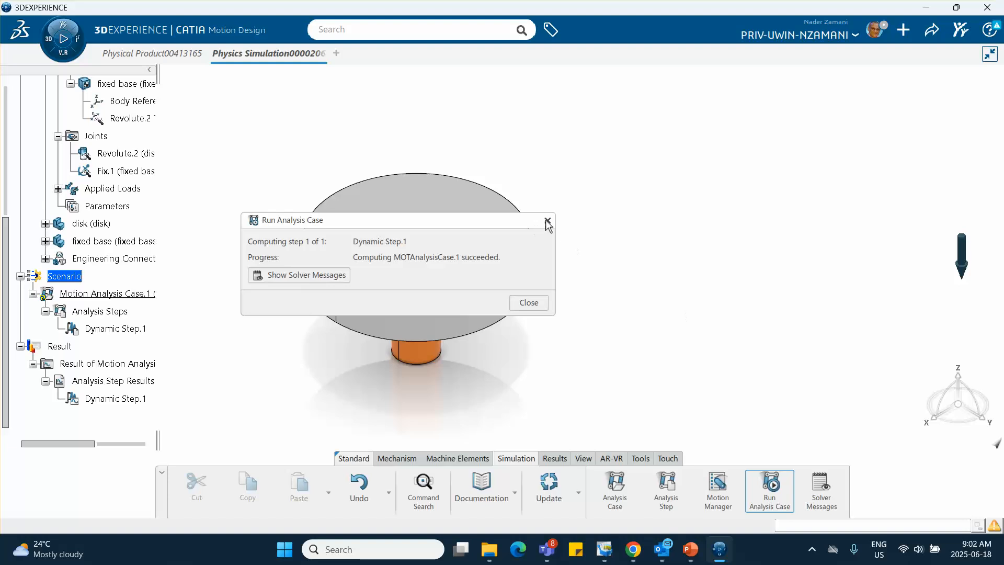
left_click(547, 220)
Create a 2D plot of Dynamic Step.1 with the disk's angular velocity about Z
left_click(553, 458)
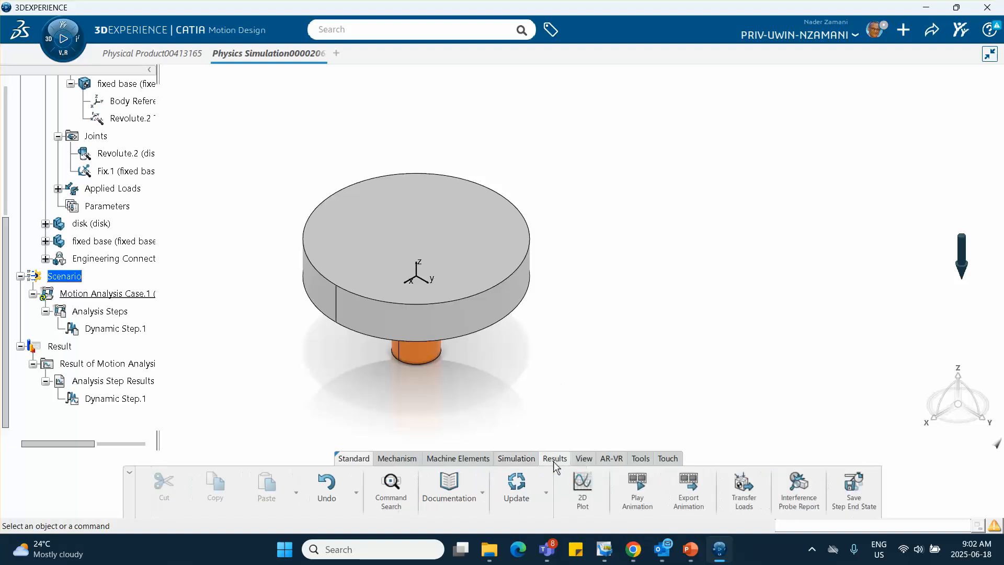
left_click(582, 488)
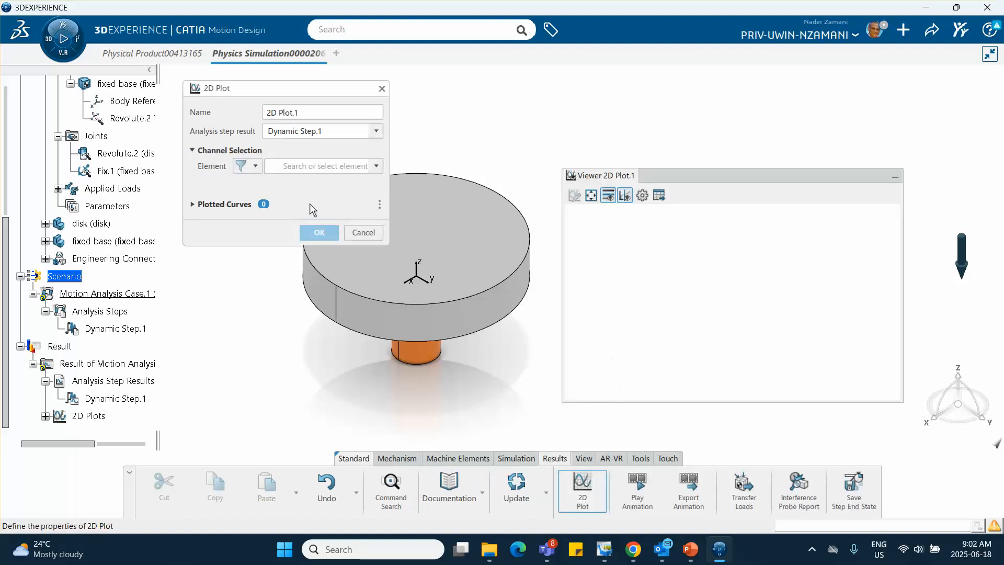
left_click(375, 166)
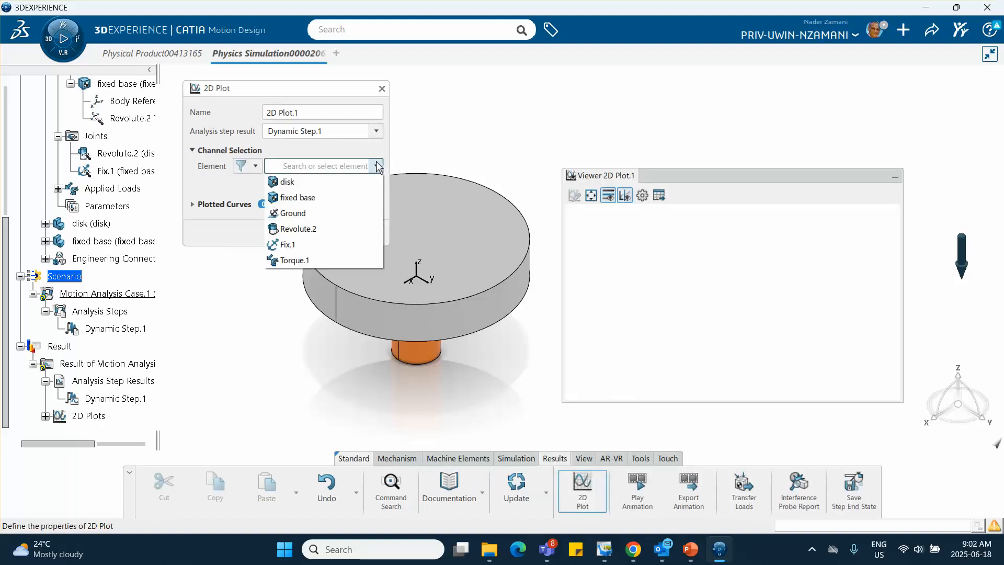
left_click(306, 183)
scroll(238, 270, "down", 5)
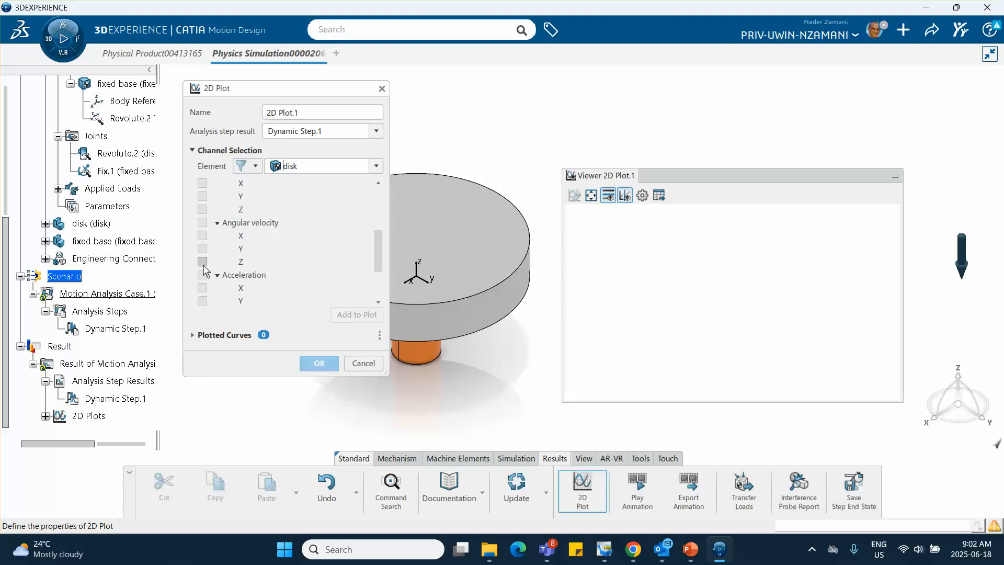
left_click(203, 263)
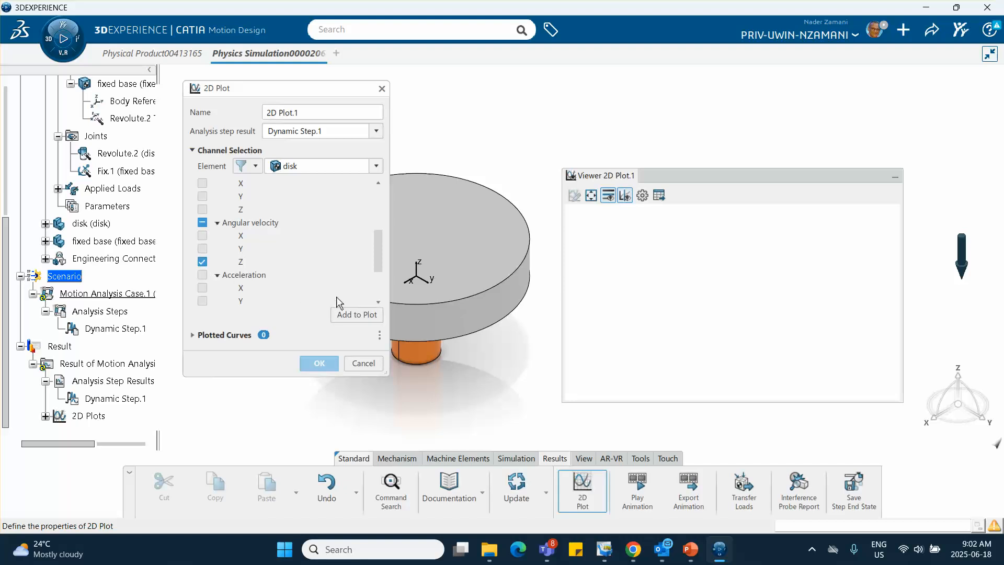
left_click(357, 314)
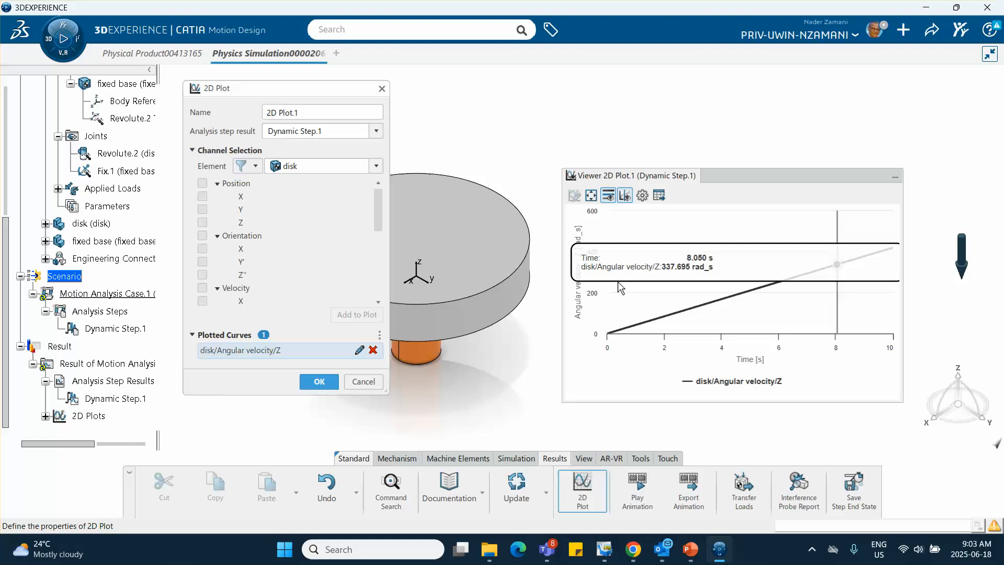
Add the disk's Z acceleration curve to the 2D plot
scroll(271, 228, "down", 1)
scroll(270, 228, "down", 3)
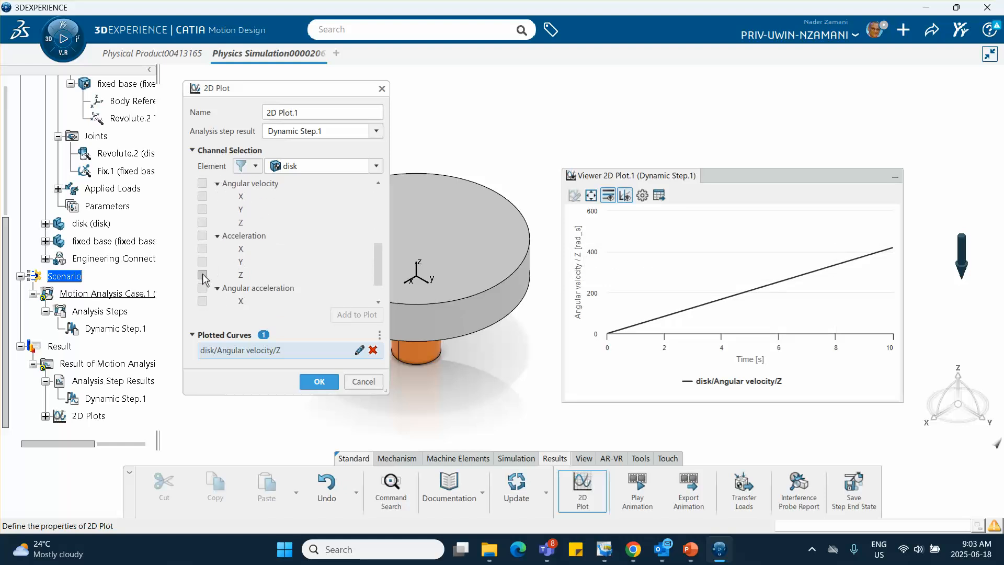
left_click(202, 275)
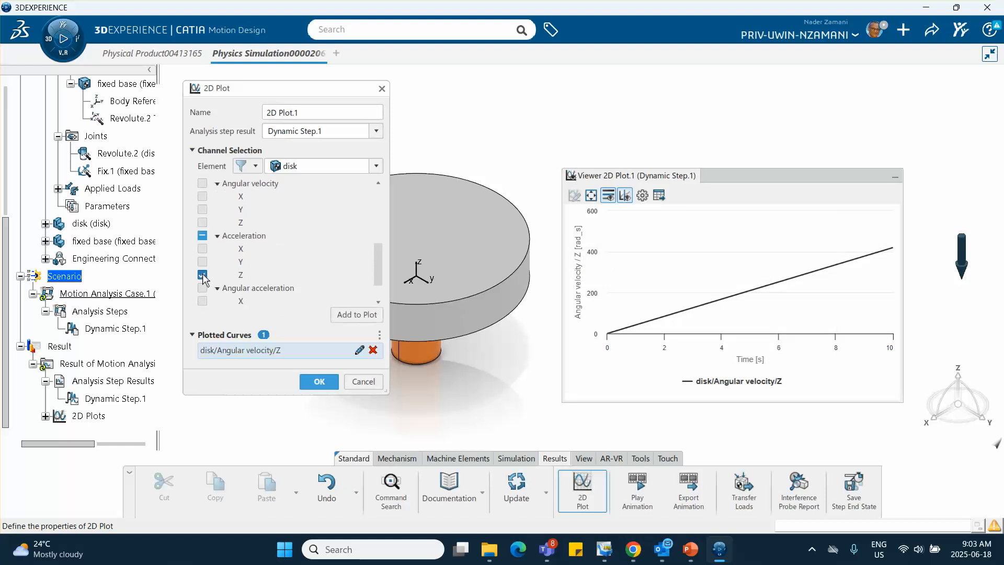
left_click(359, 315)
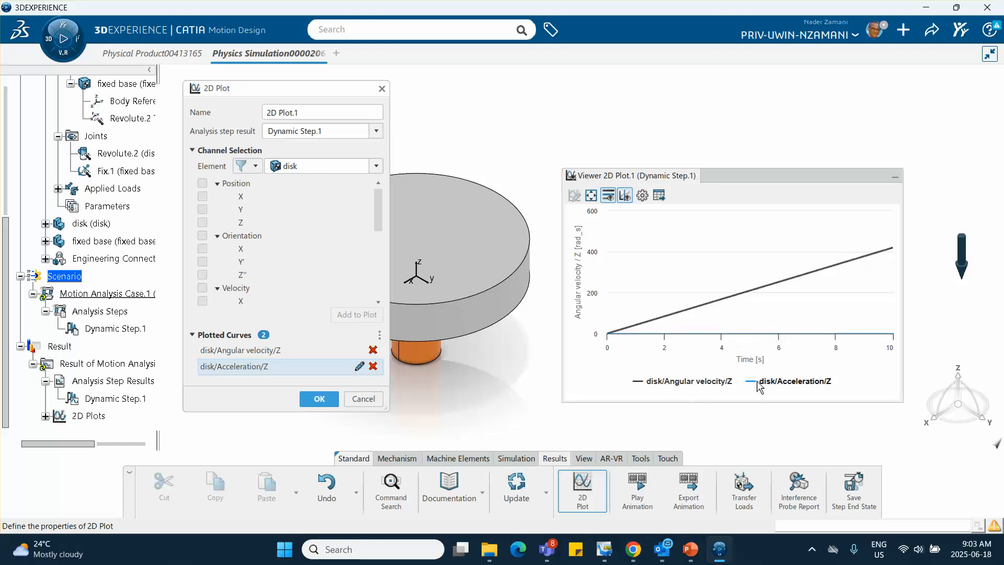
Hide the angular velocity and acceleration curves in the plot viewer, and remove the Z acceleration curve from the plotted curves
left_click(701, 384)
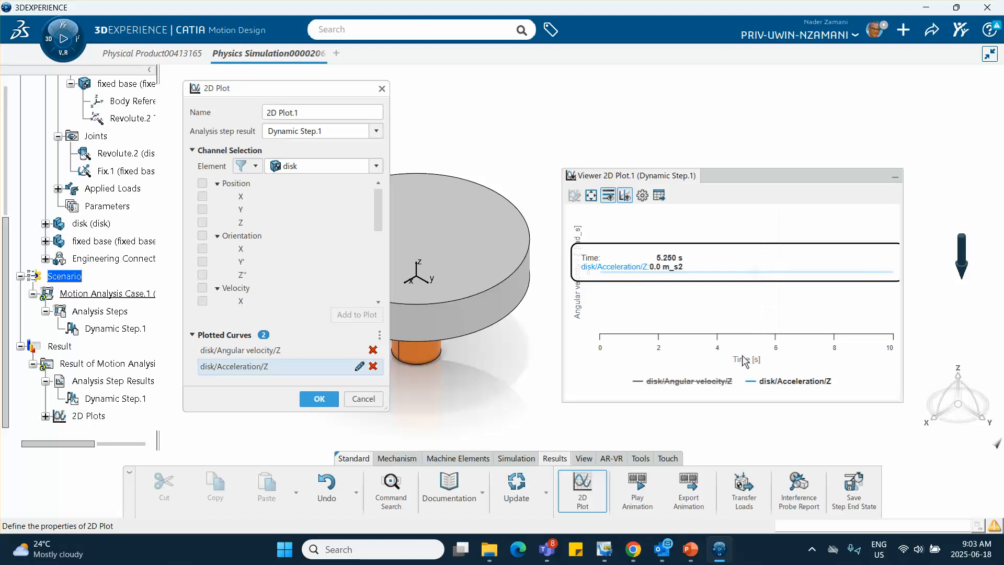
left_click(767, 383)
left_click(680, 384)
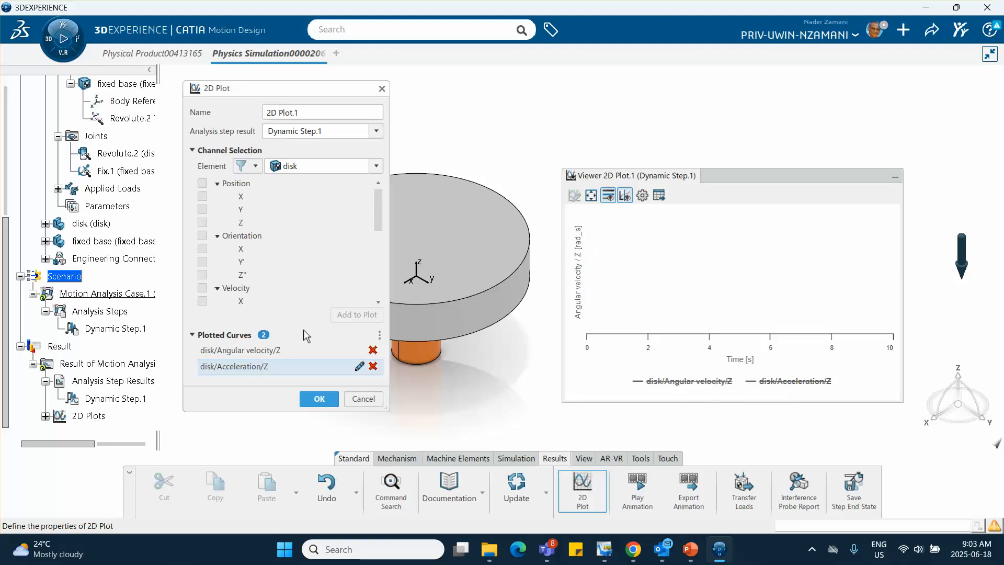
scroll(260, 278, "down", 3)
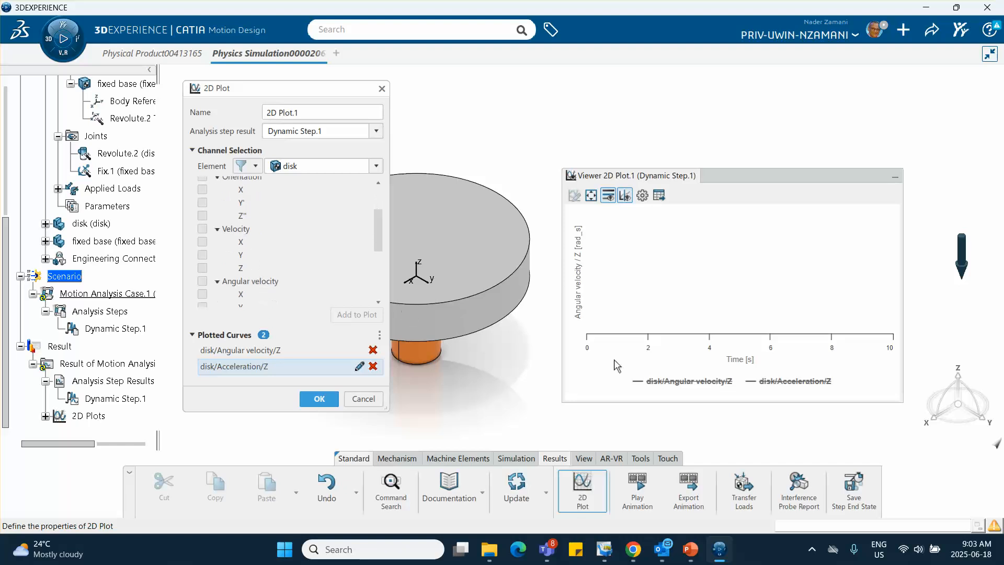
left_click(373, 366)
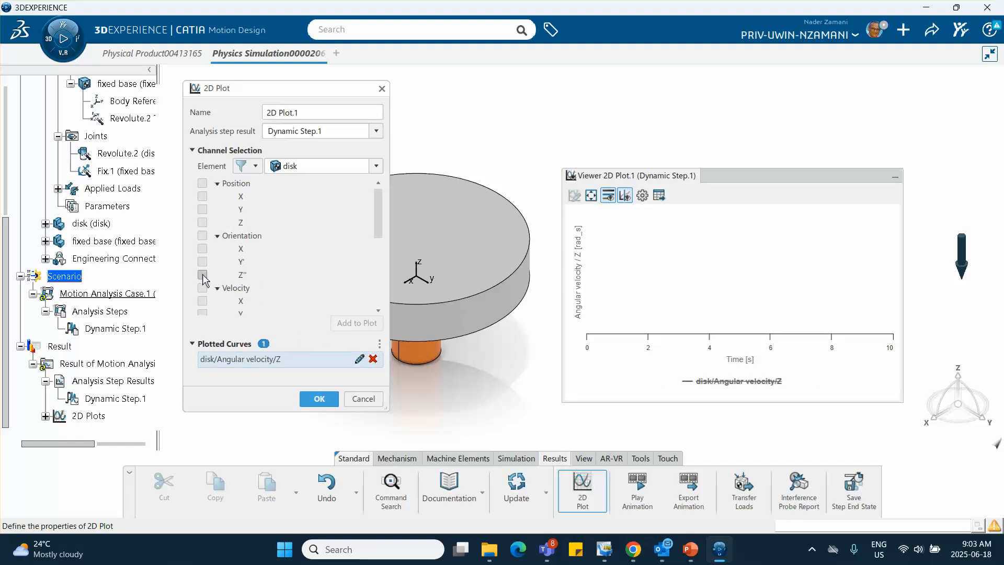
Add the disk's Z angular acceleration curve to the 2D plot
scroll(203, 278, "down", 3)
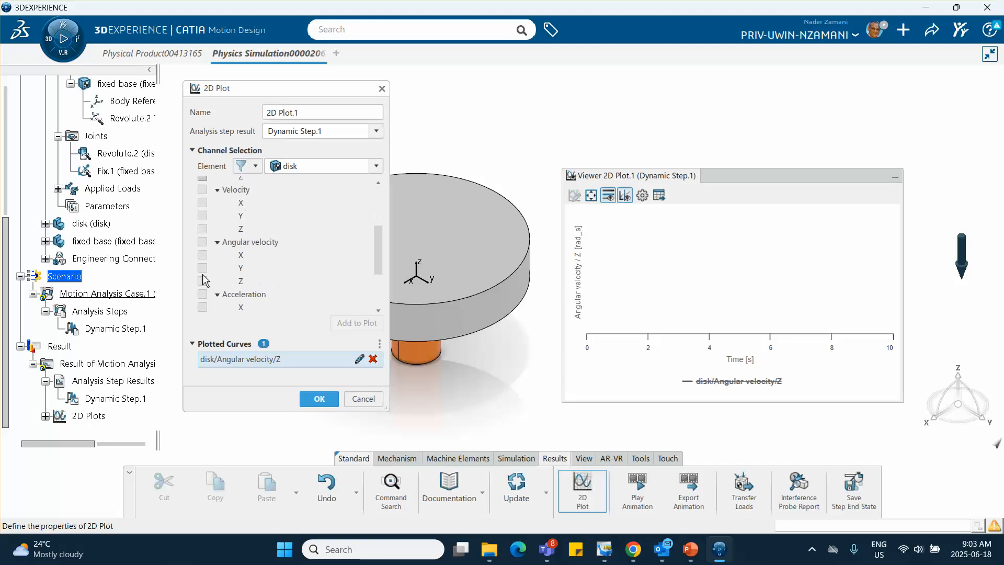
scroll(245, 278, "down", 1)
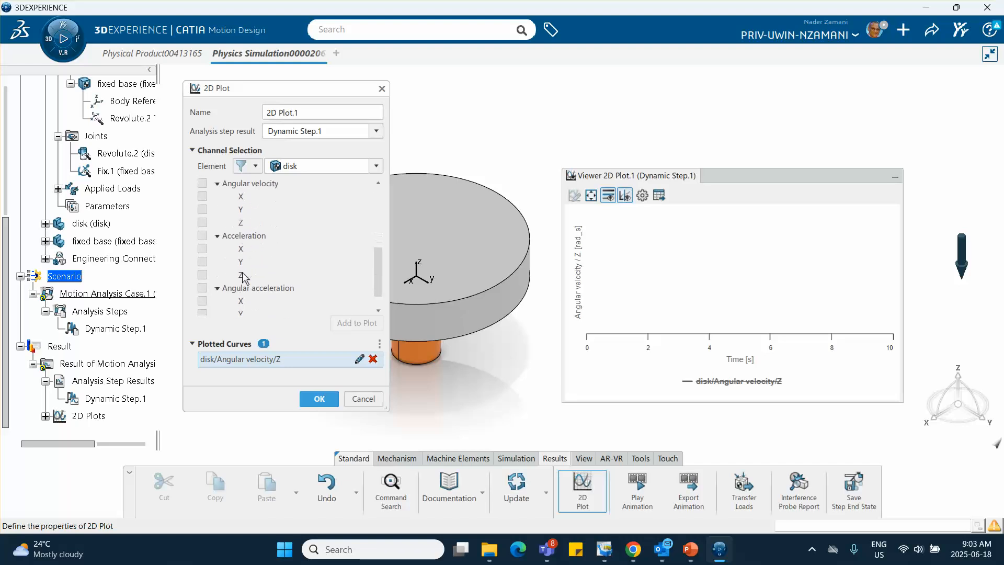
scroll(203, 278, "down", 1)
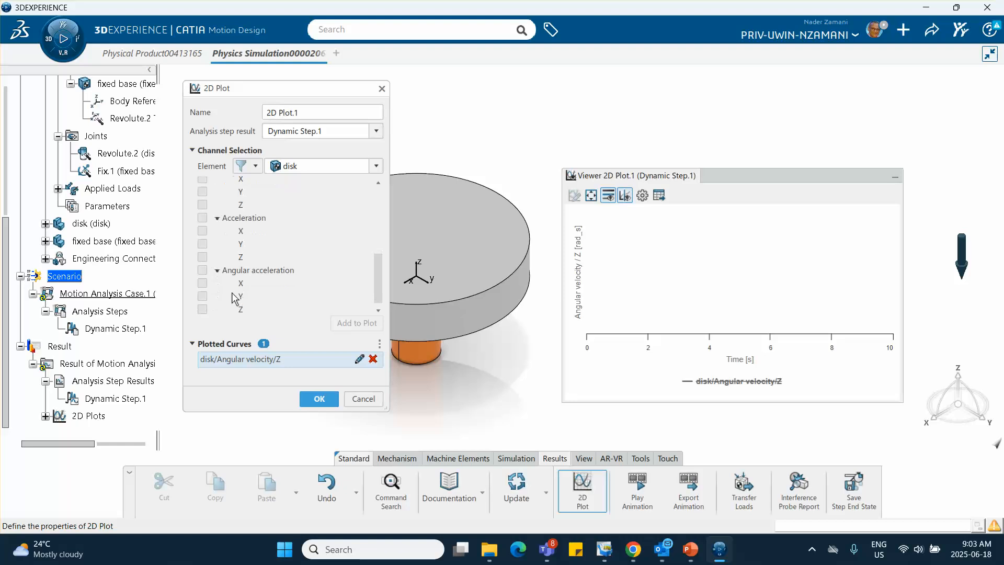
left_click(202, 309)
left_click(358, 323)
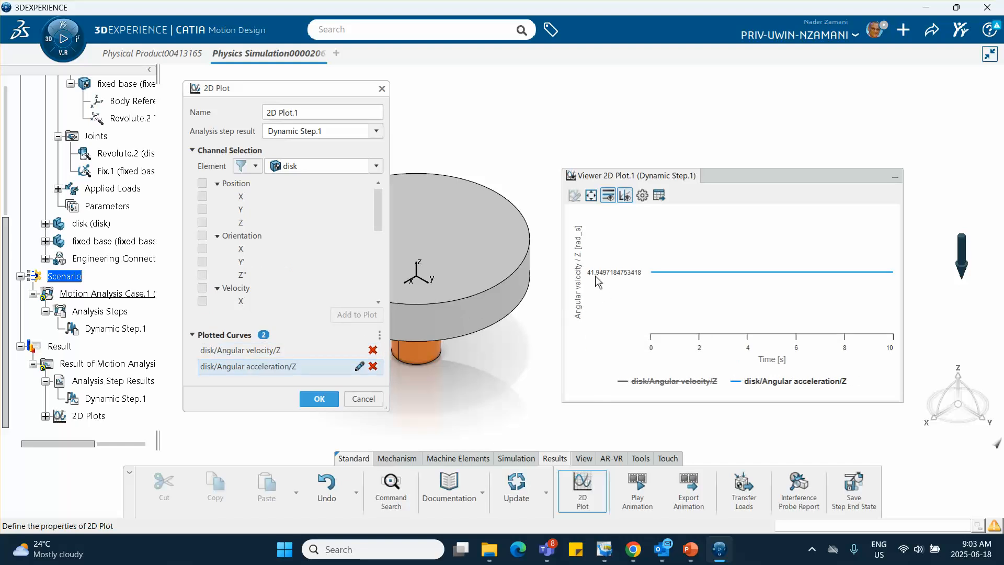
Switch to PowerPoint to compare with the analytical solution on slide 2, then return to 3DEXPERIENCE and cancel the 2D plot
left_click(690, 548)
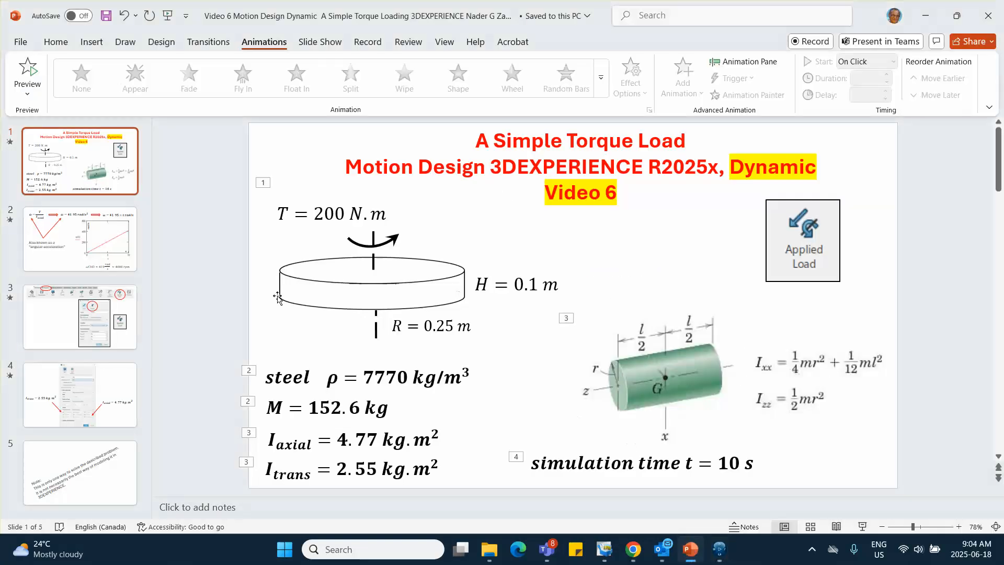
left_click(68, 240)
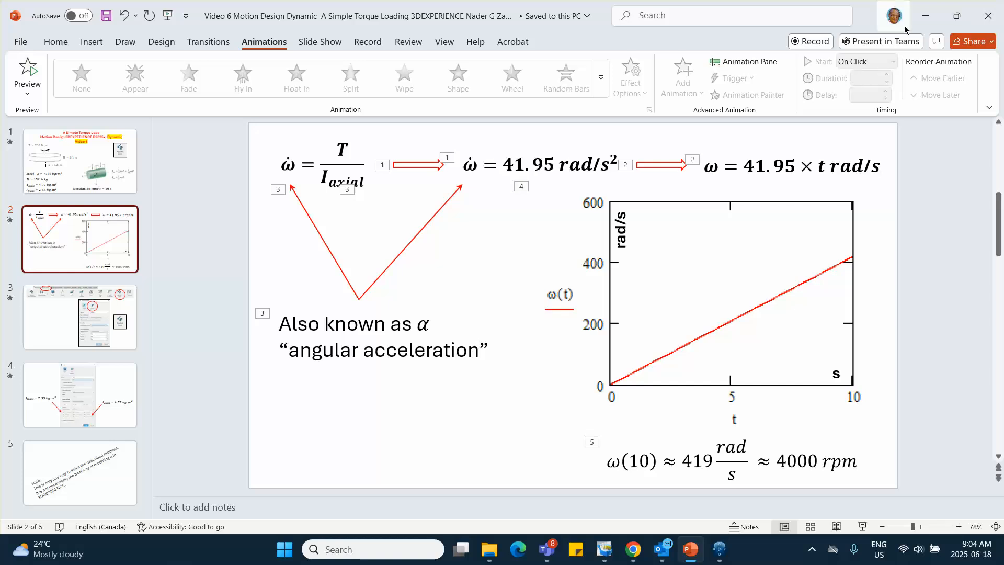
left_click(925, 15)
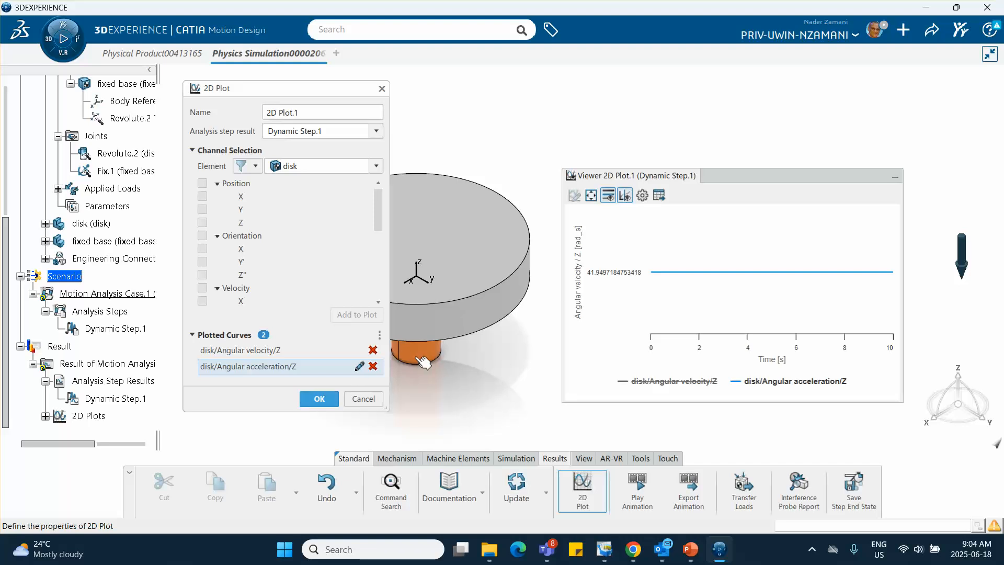
left_click(363, 400)
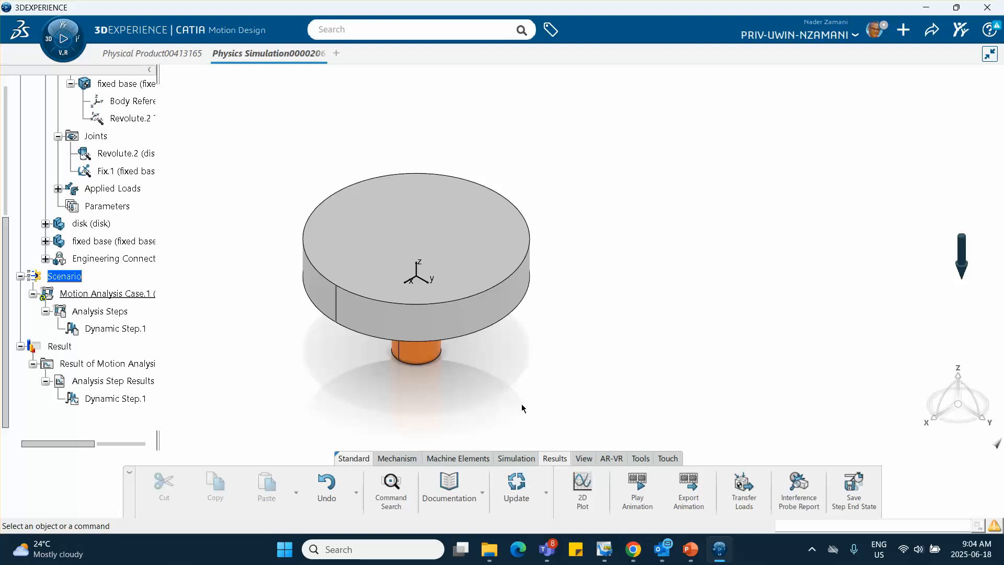